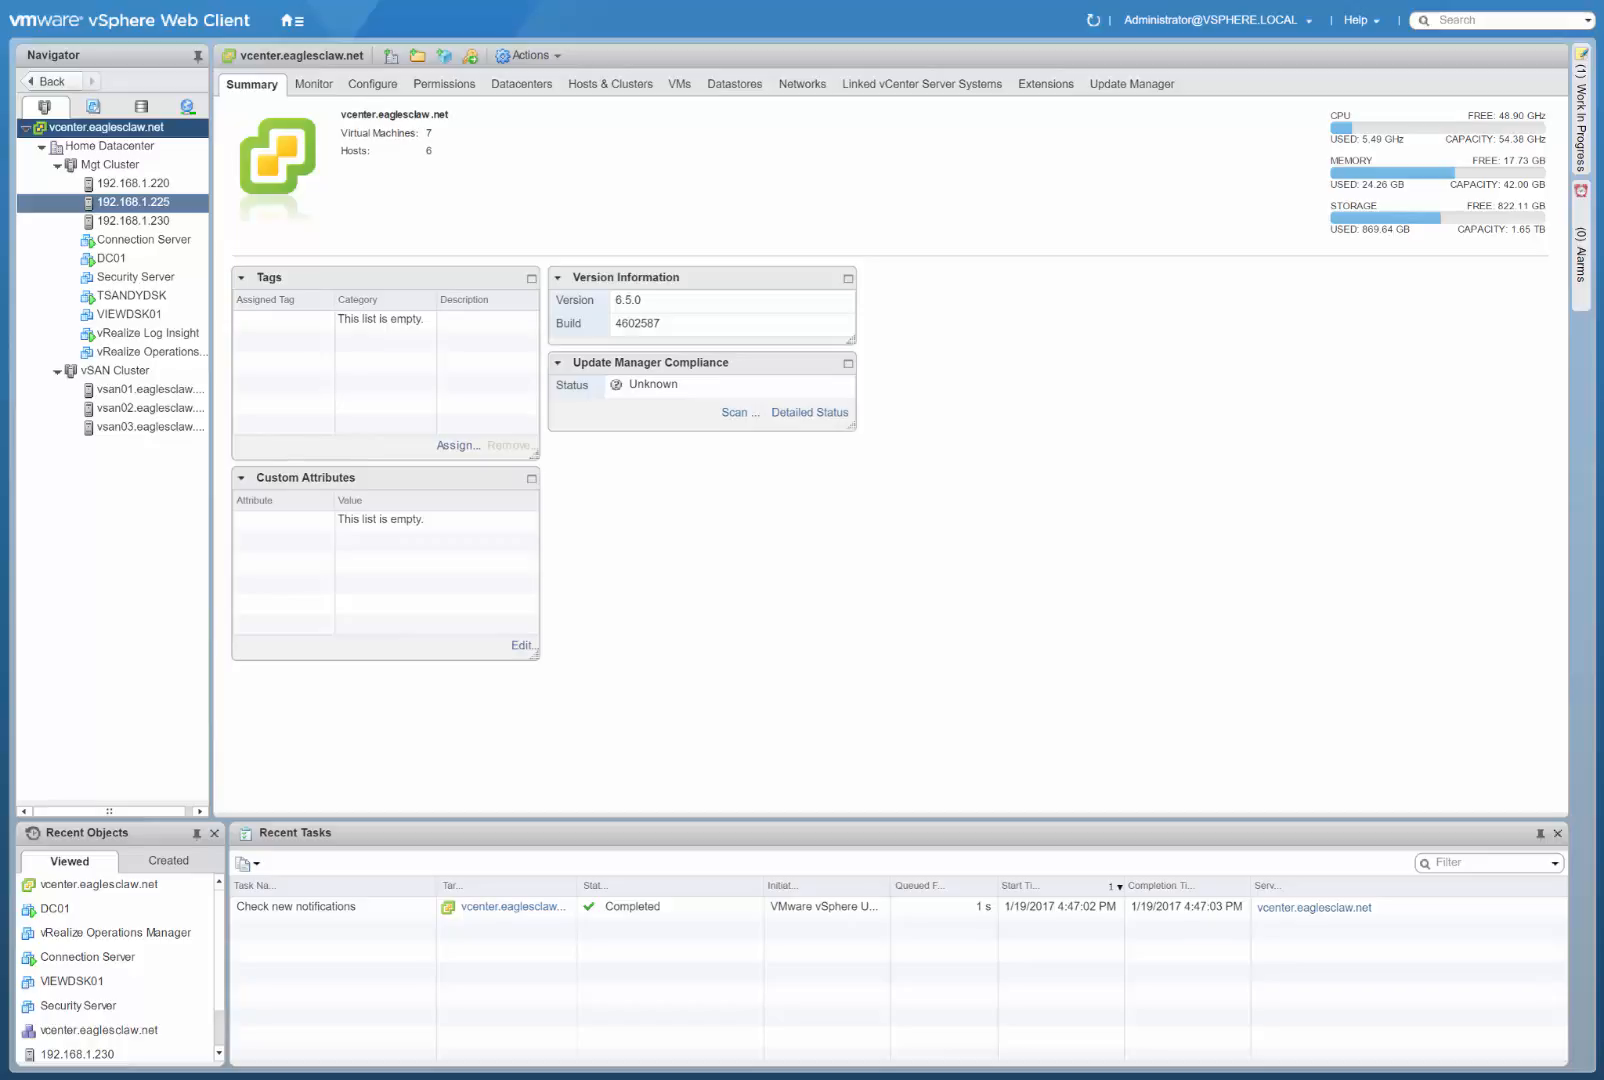
Go to the Administration area and view the list of access control roles.
left_click(296, 22)
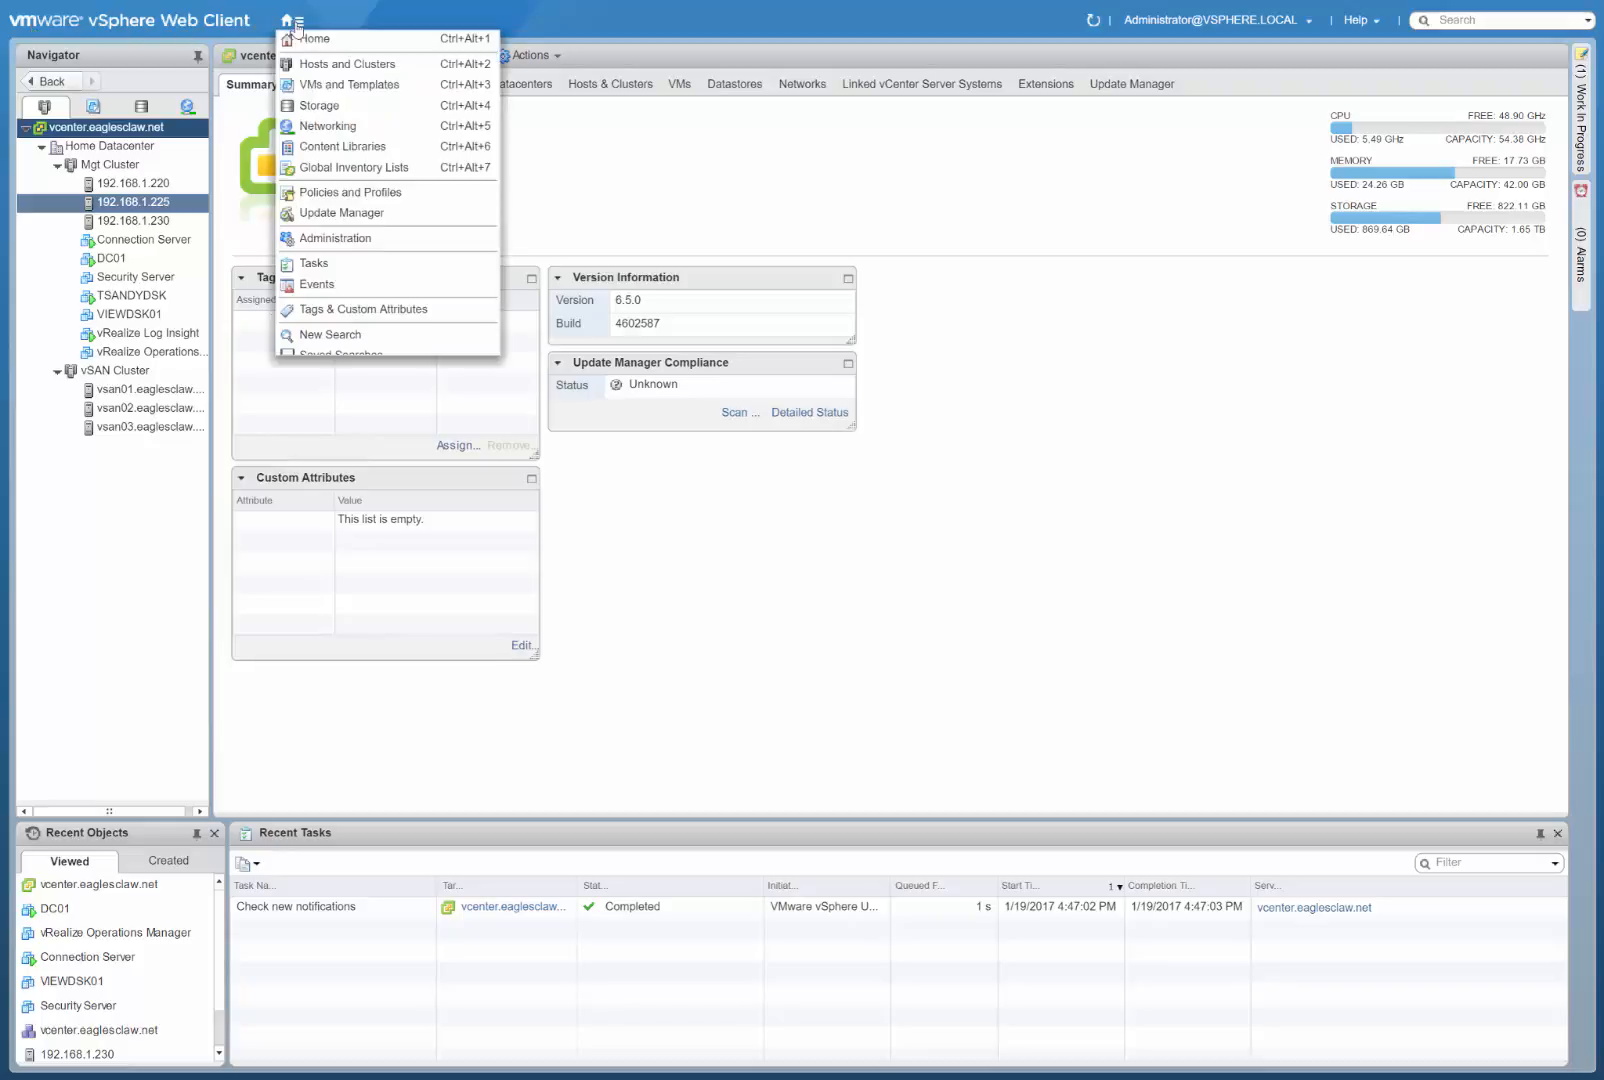
left_click(308, 40)
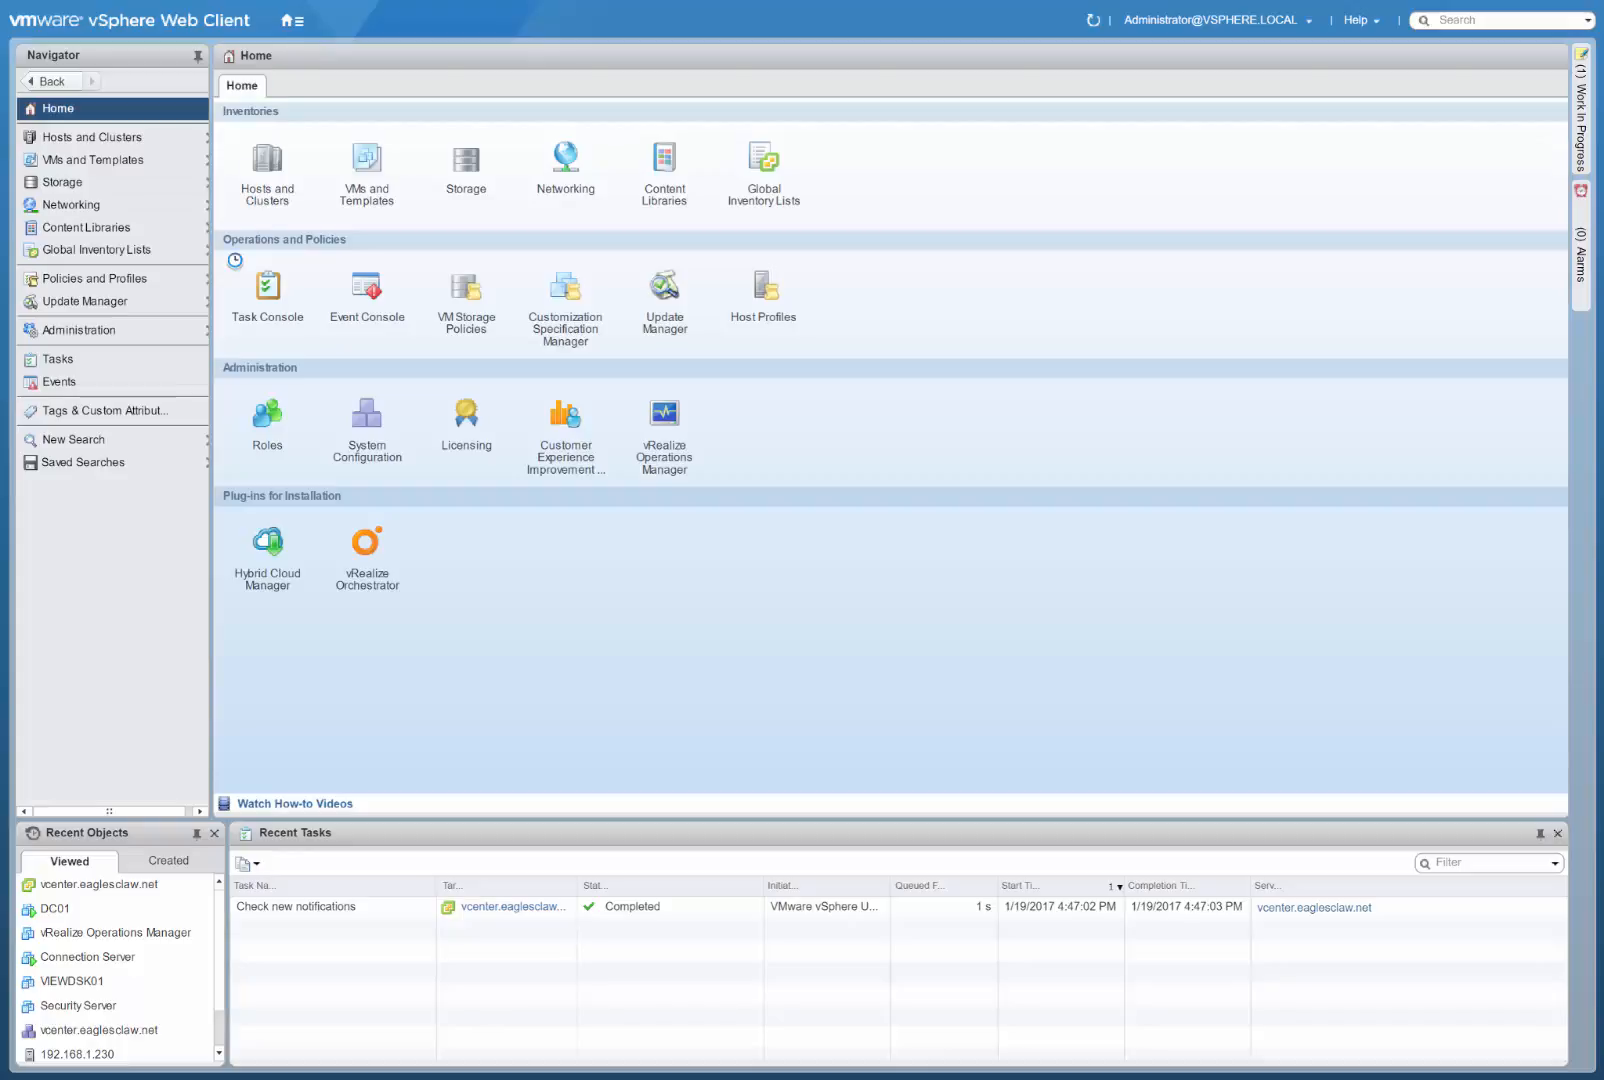
left_click(86, 329)
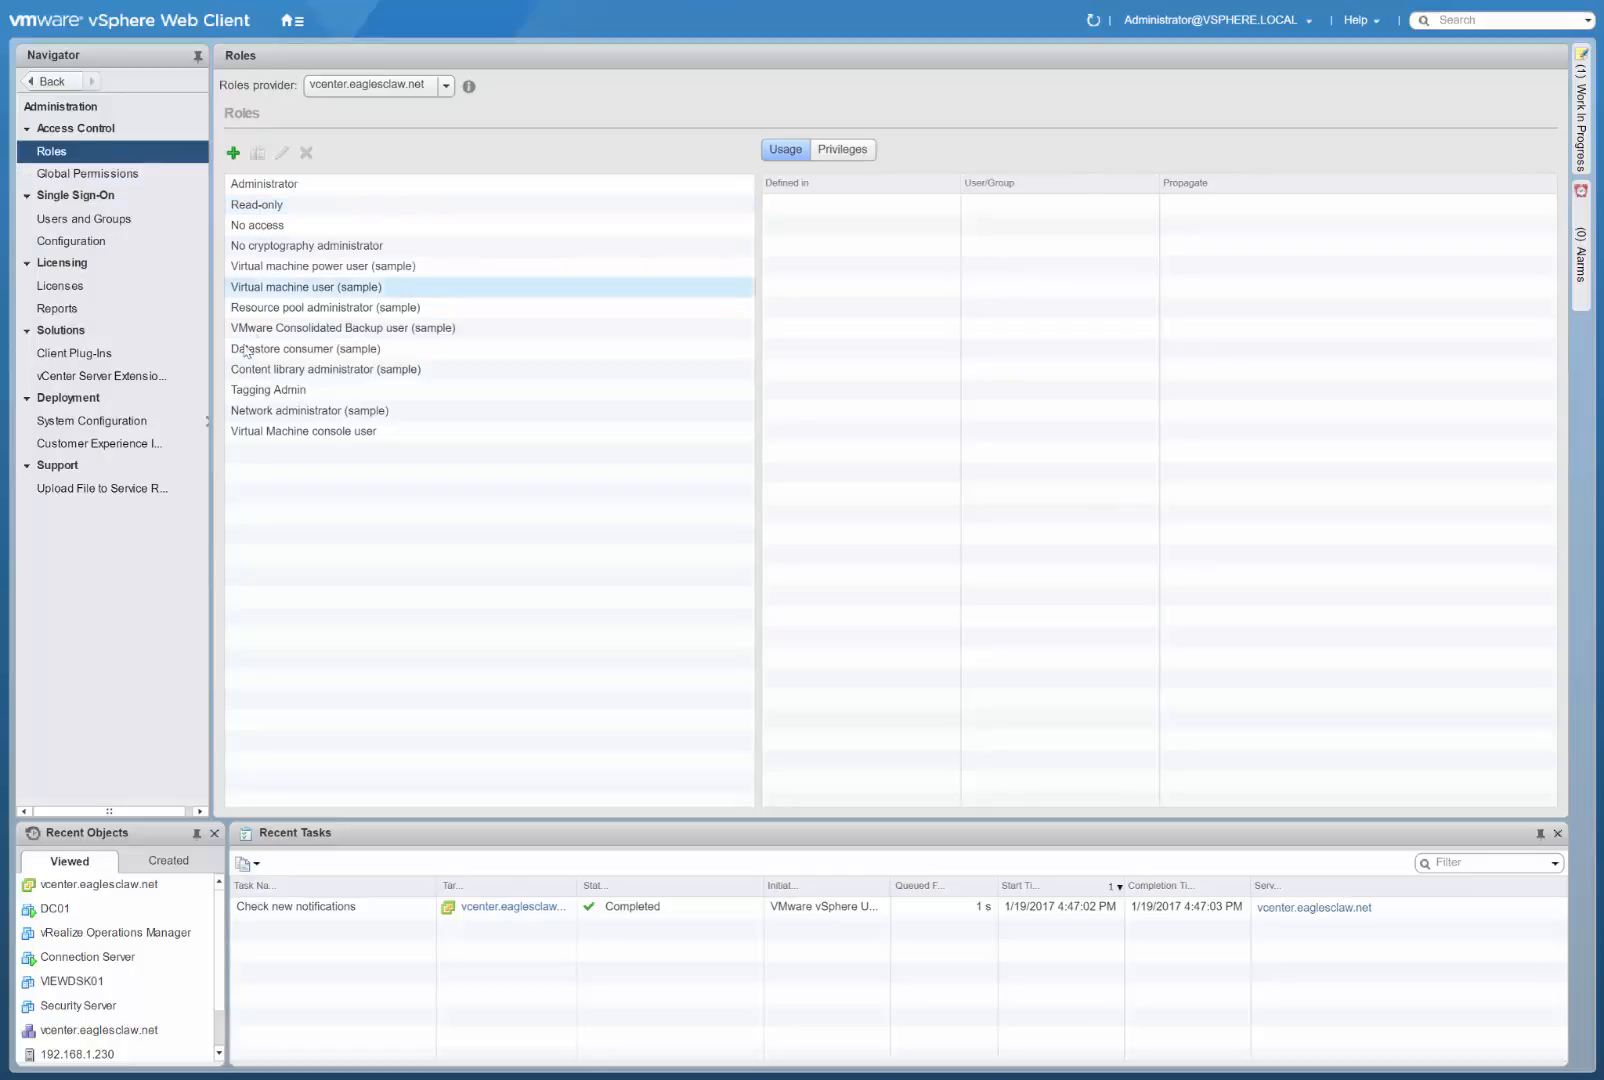
Show the Global Permissions list by permanently closing its Getting Started page.
left_click(96, 175)
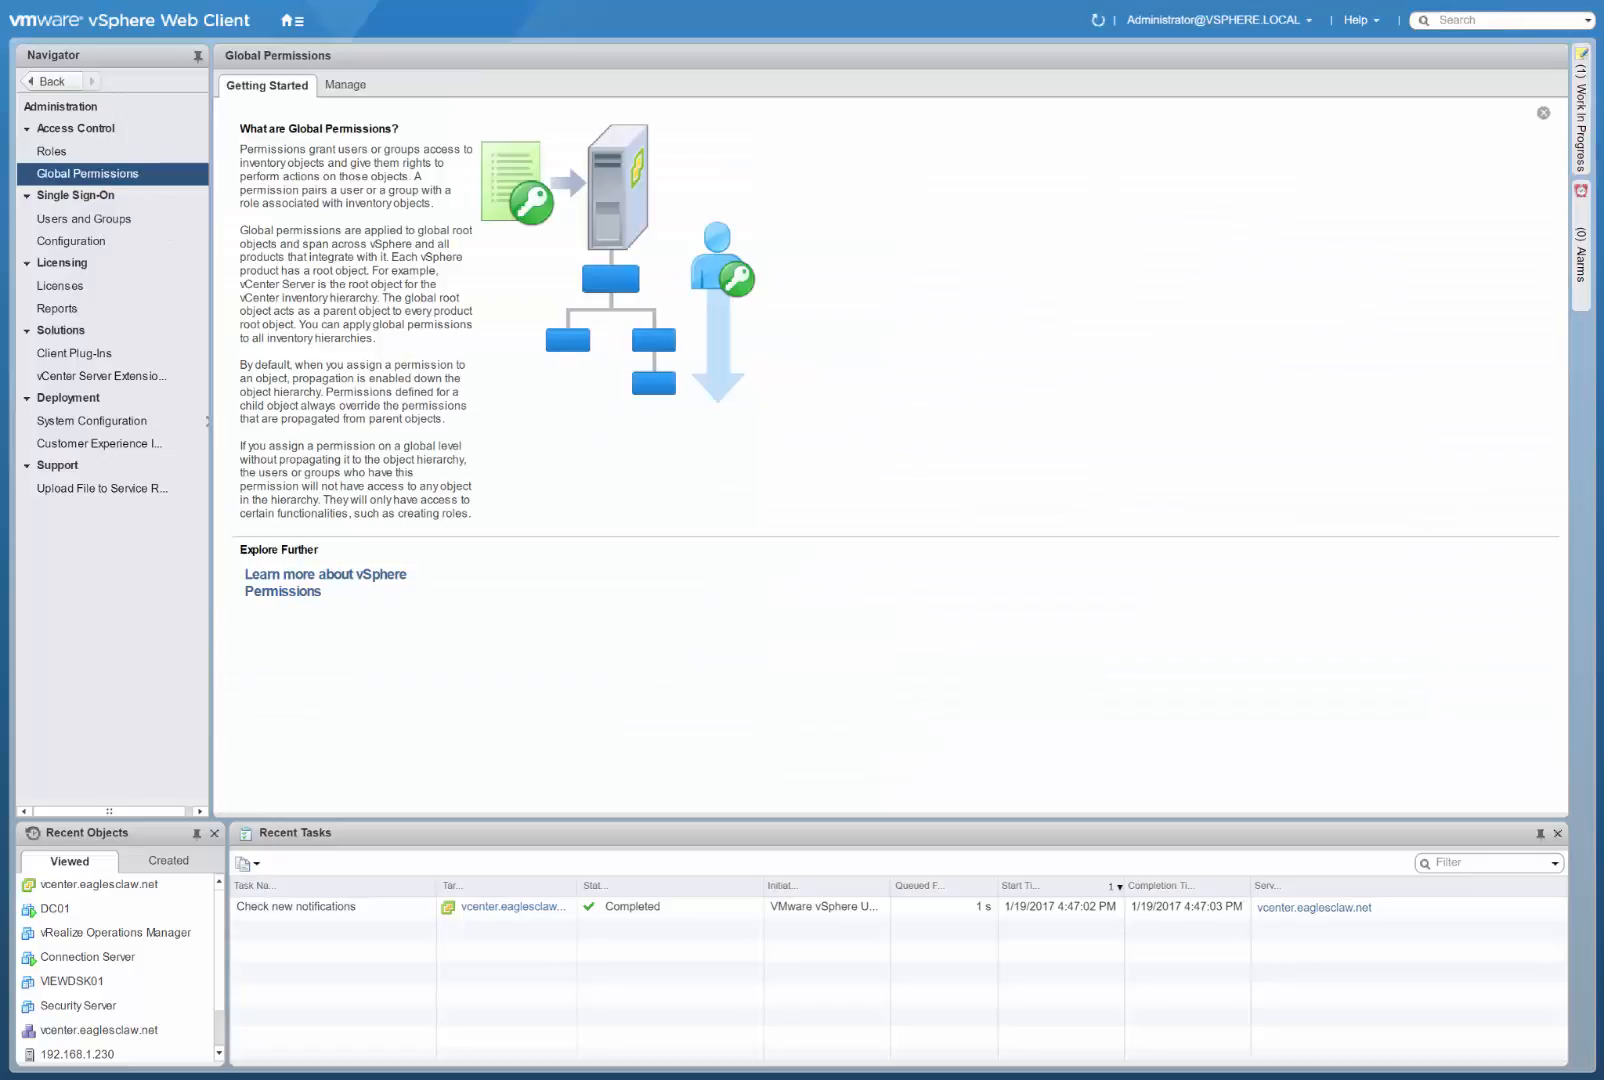
left_click(1543, 114)
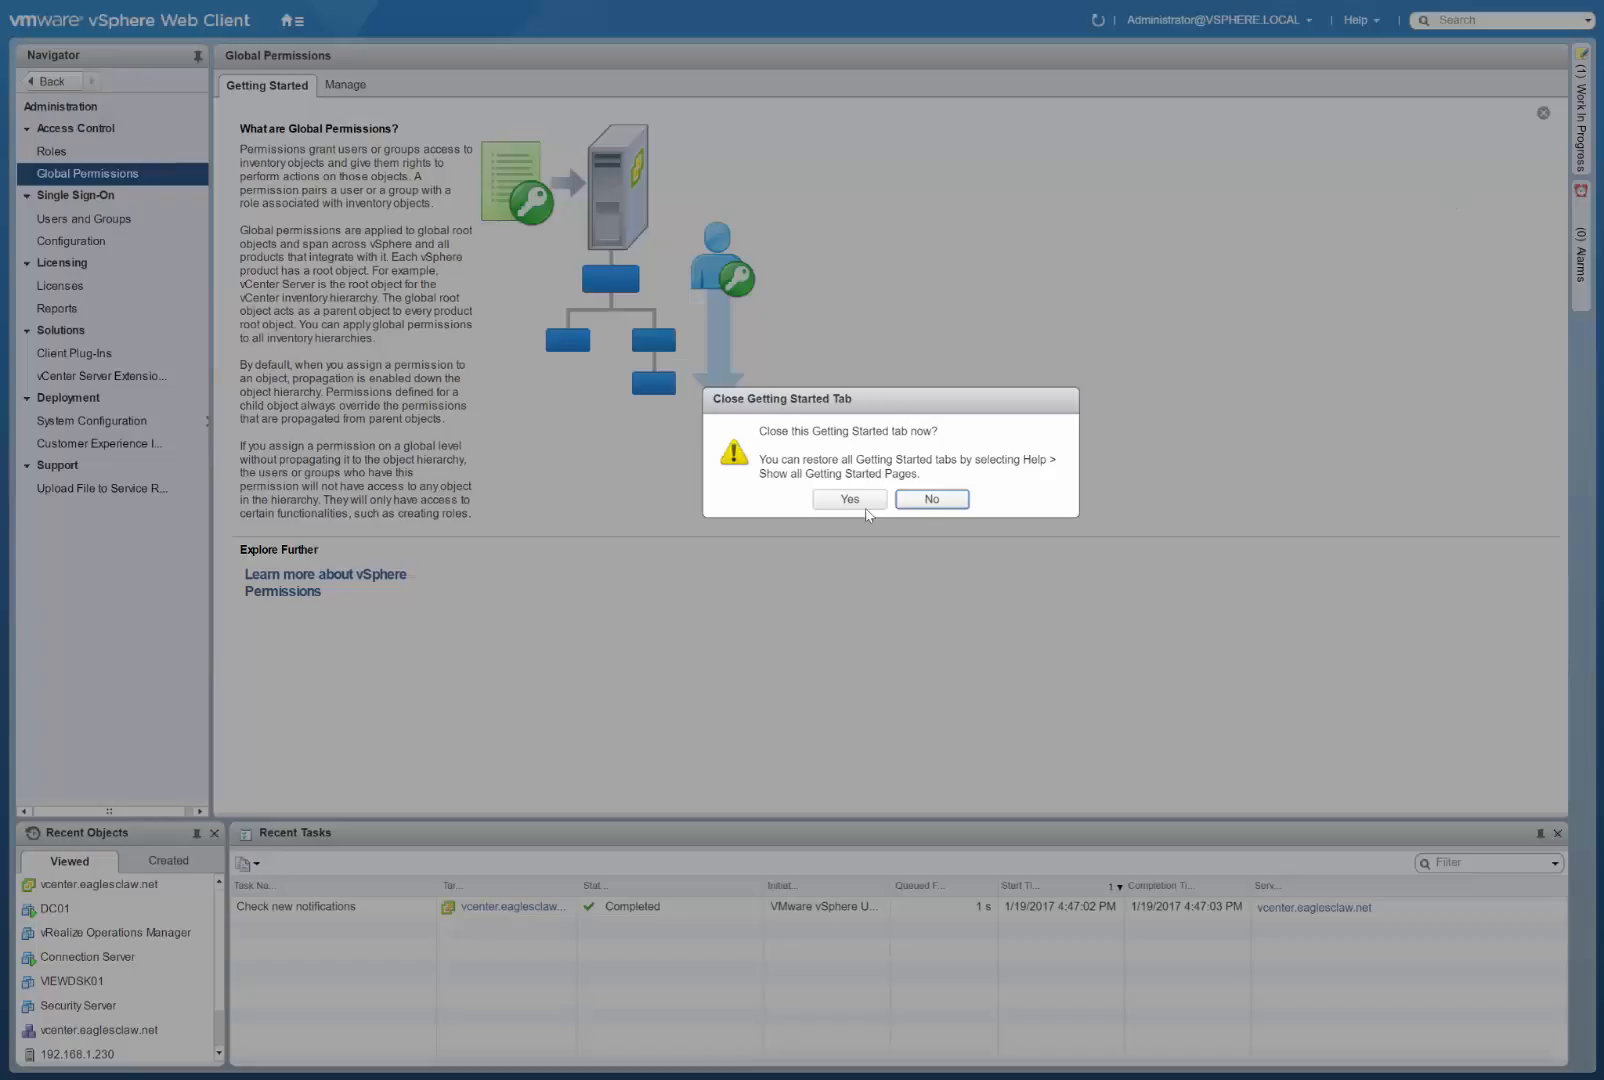
left_click(866, 506)
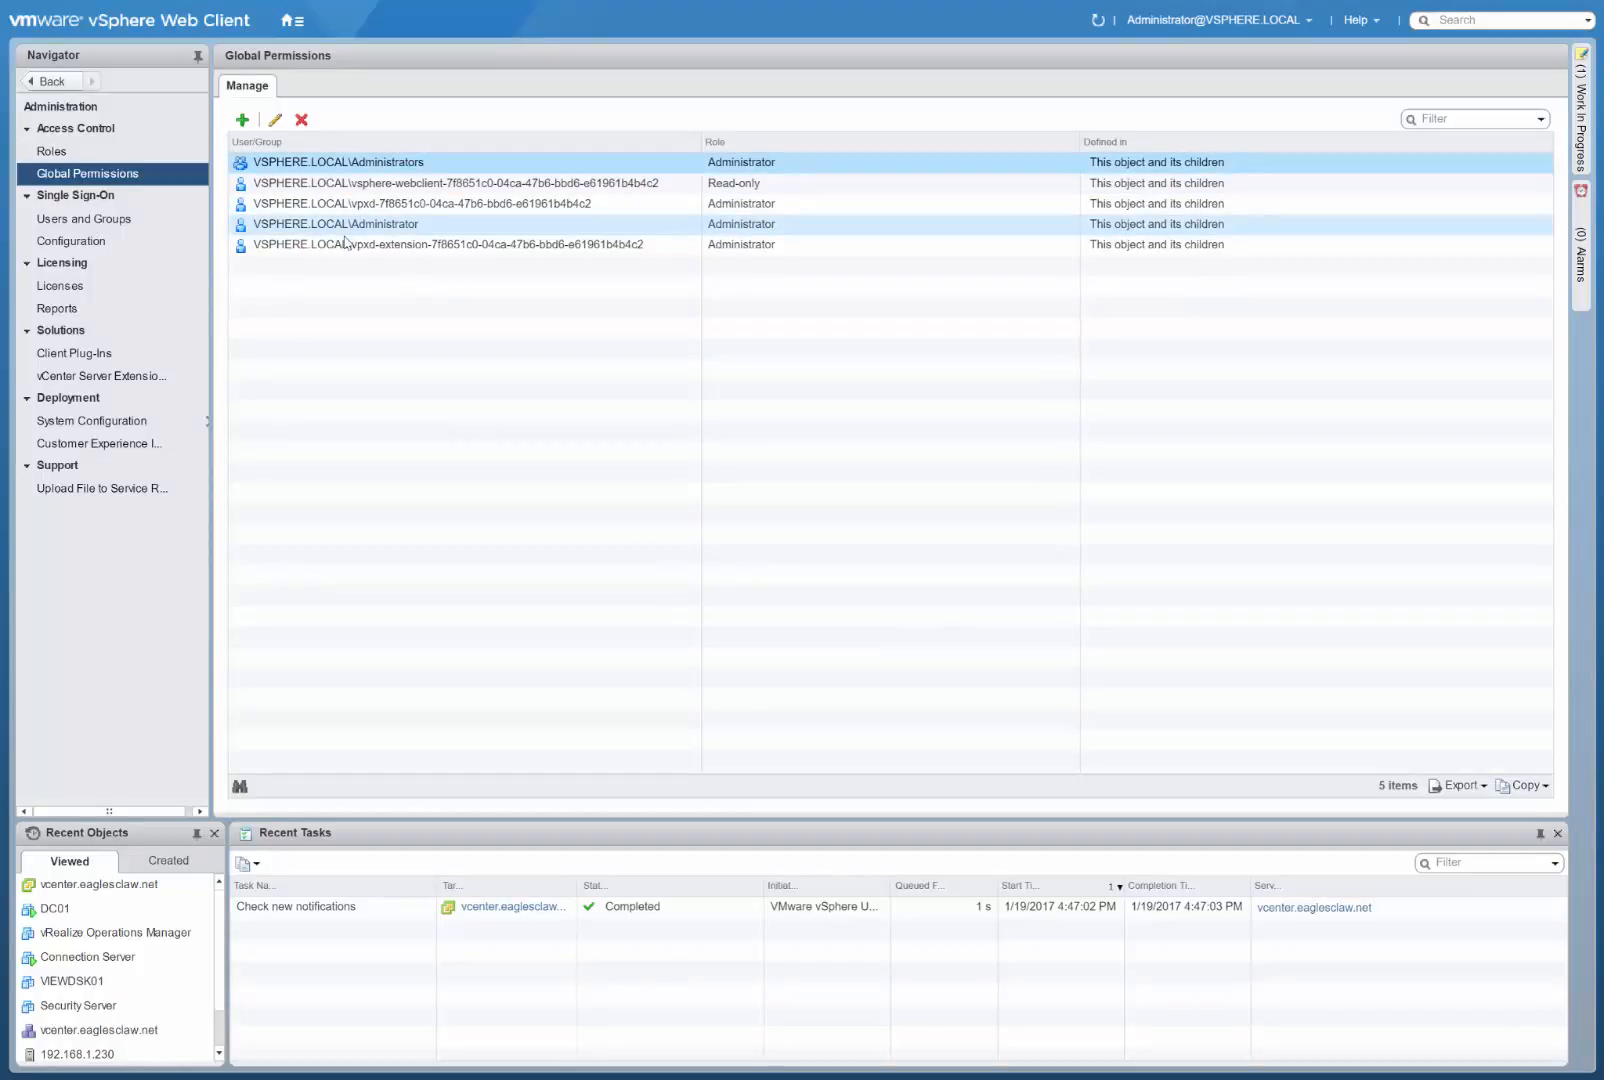
Review the single sign-on users and the SSO password policy, including its editable settings, without changing anything.
left_click(78, 220)
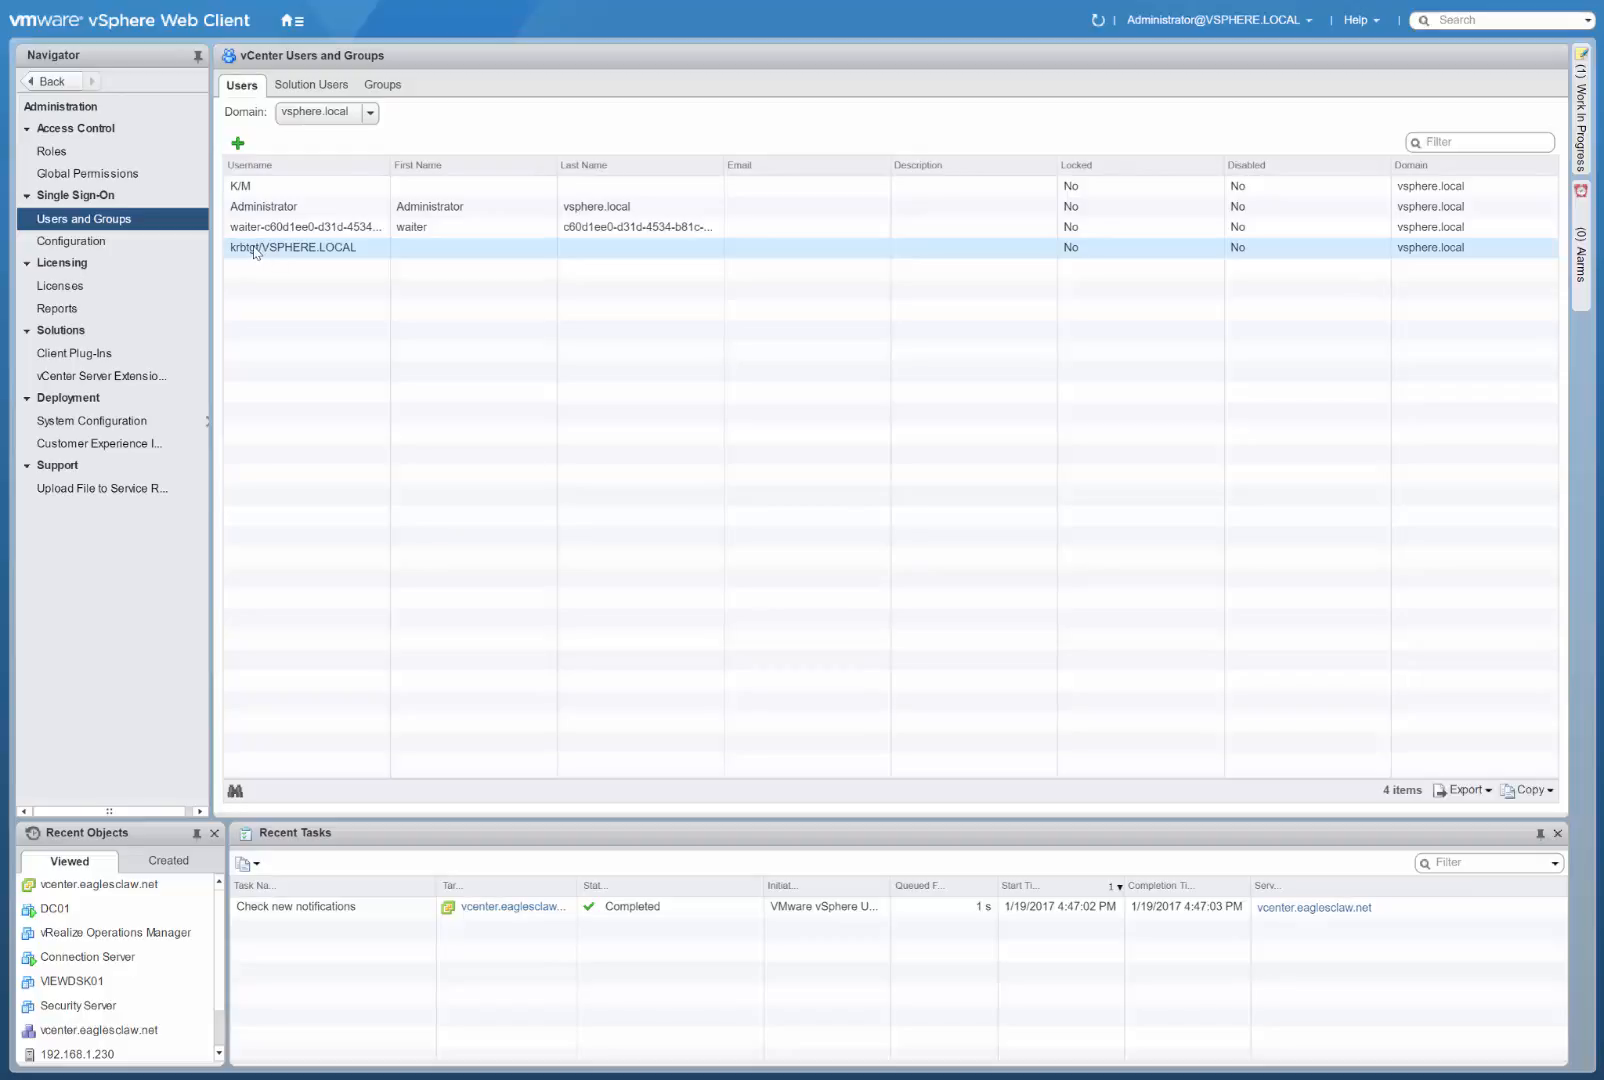
left_click(110, 243)
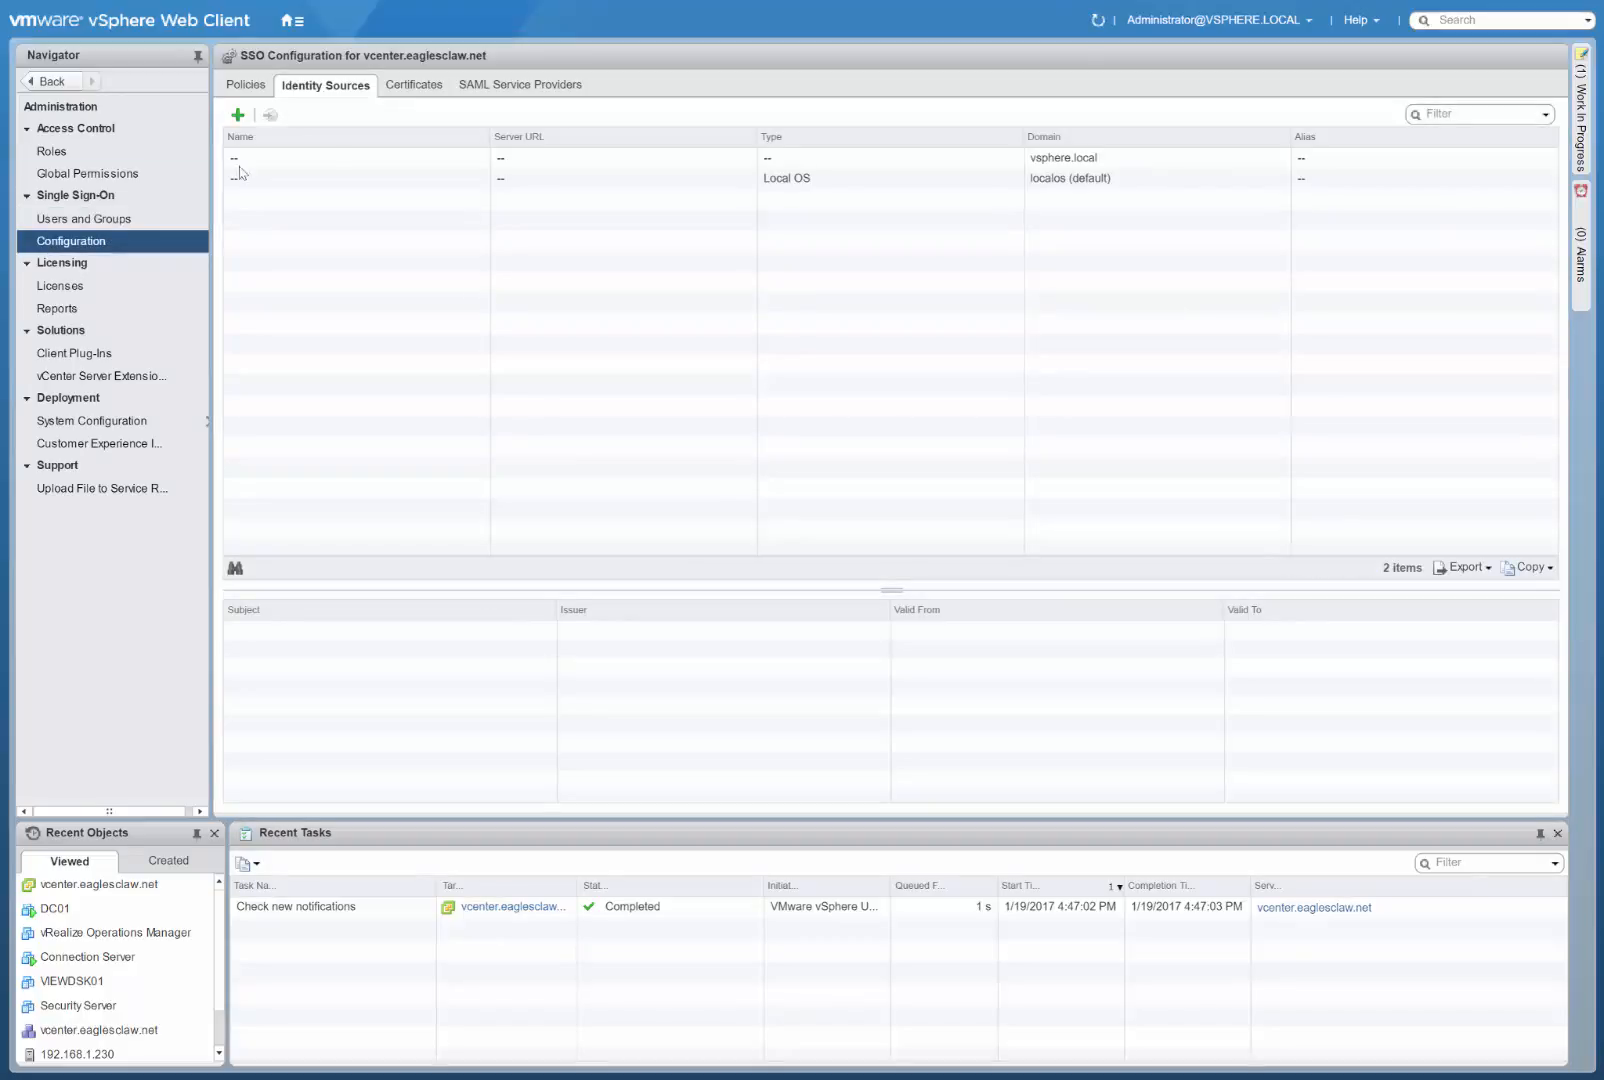
left_click(248, 90)
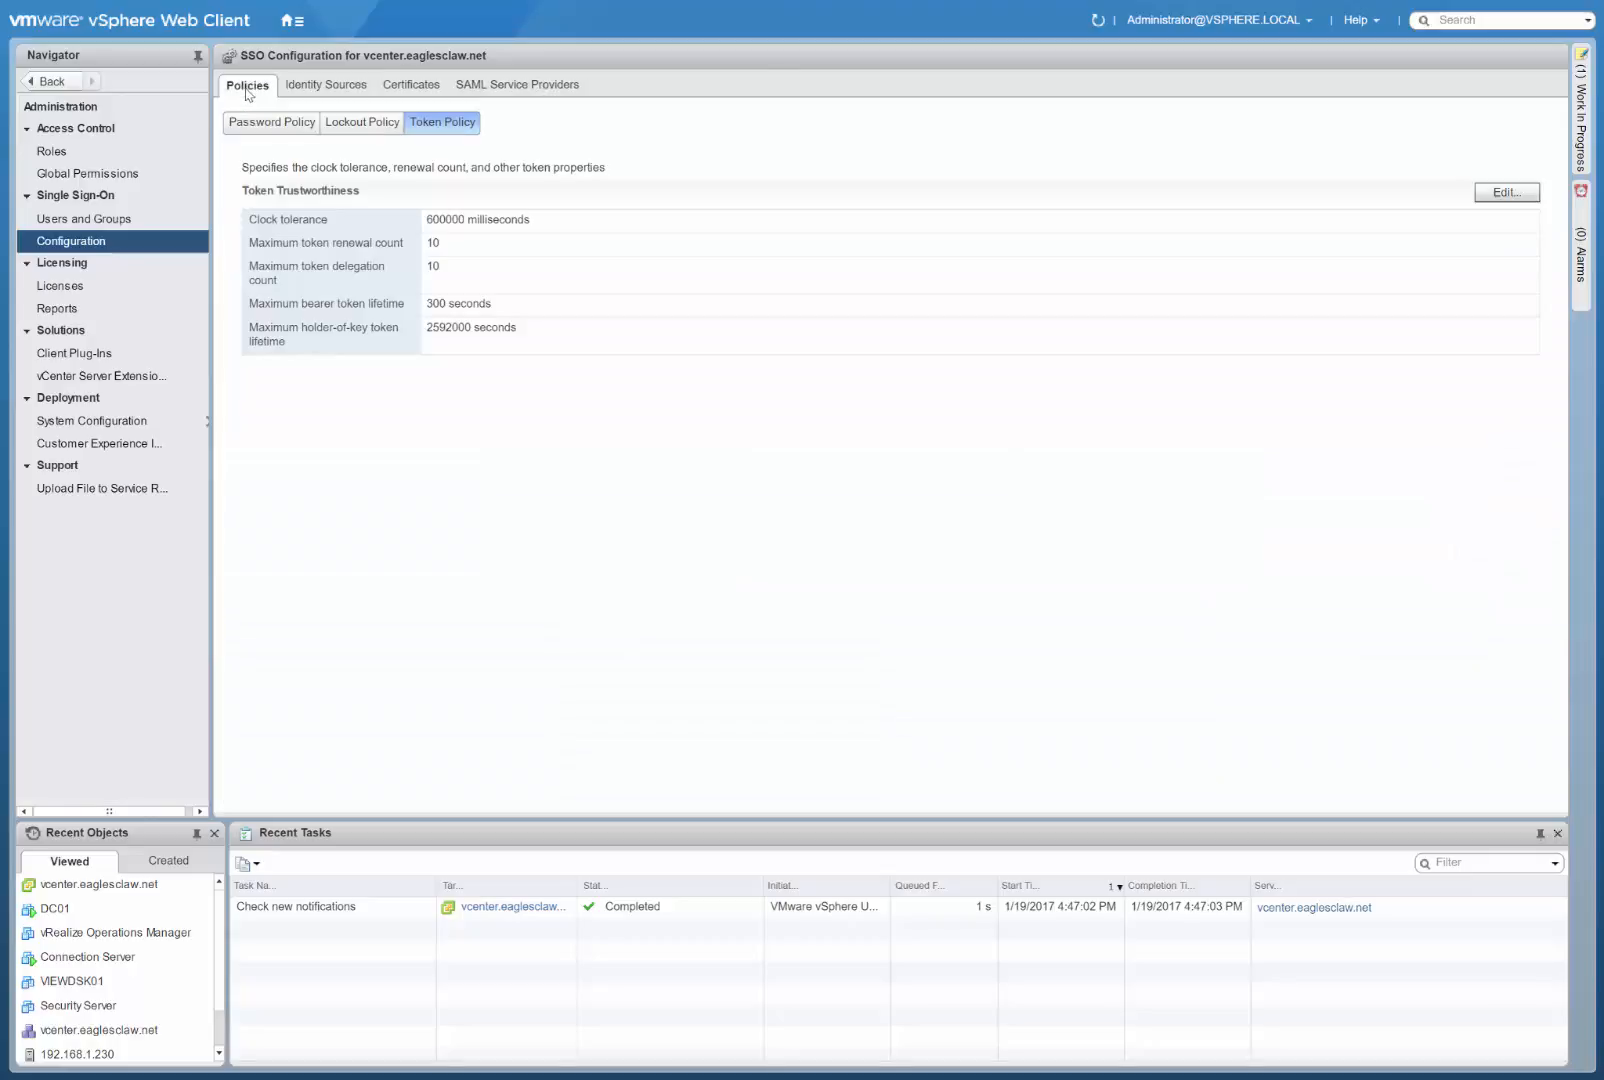
left_click(262, 124)
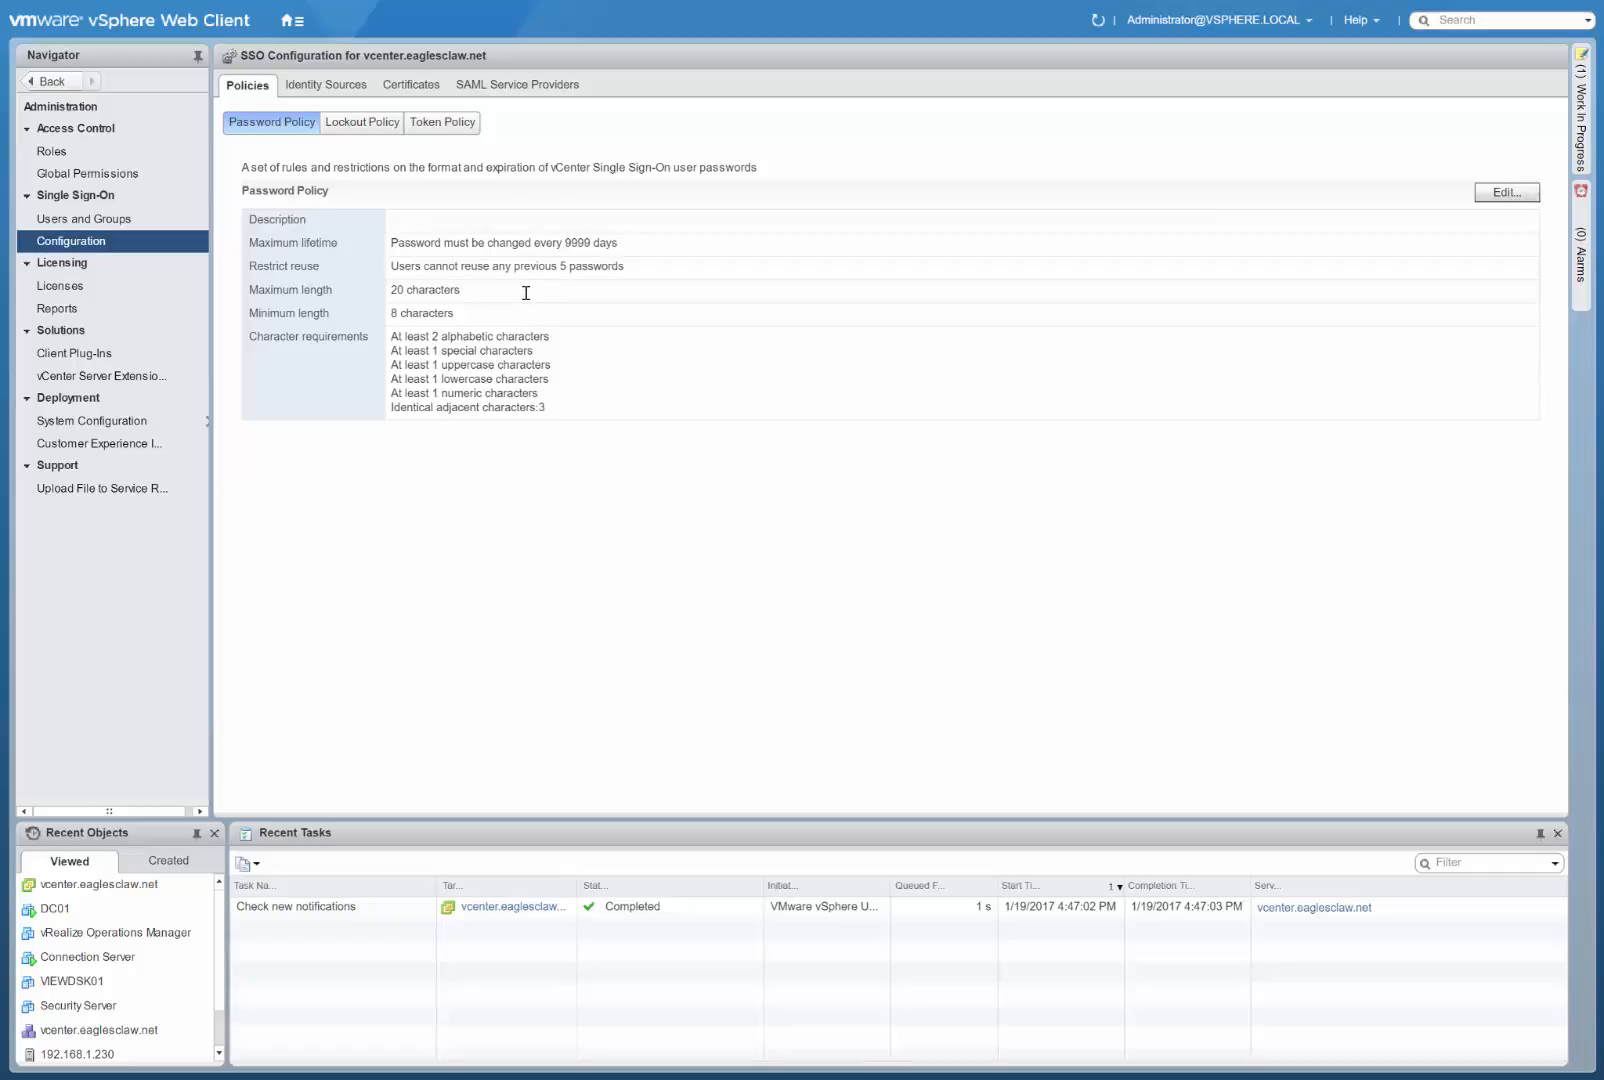
left_click(1507, 192)
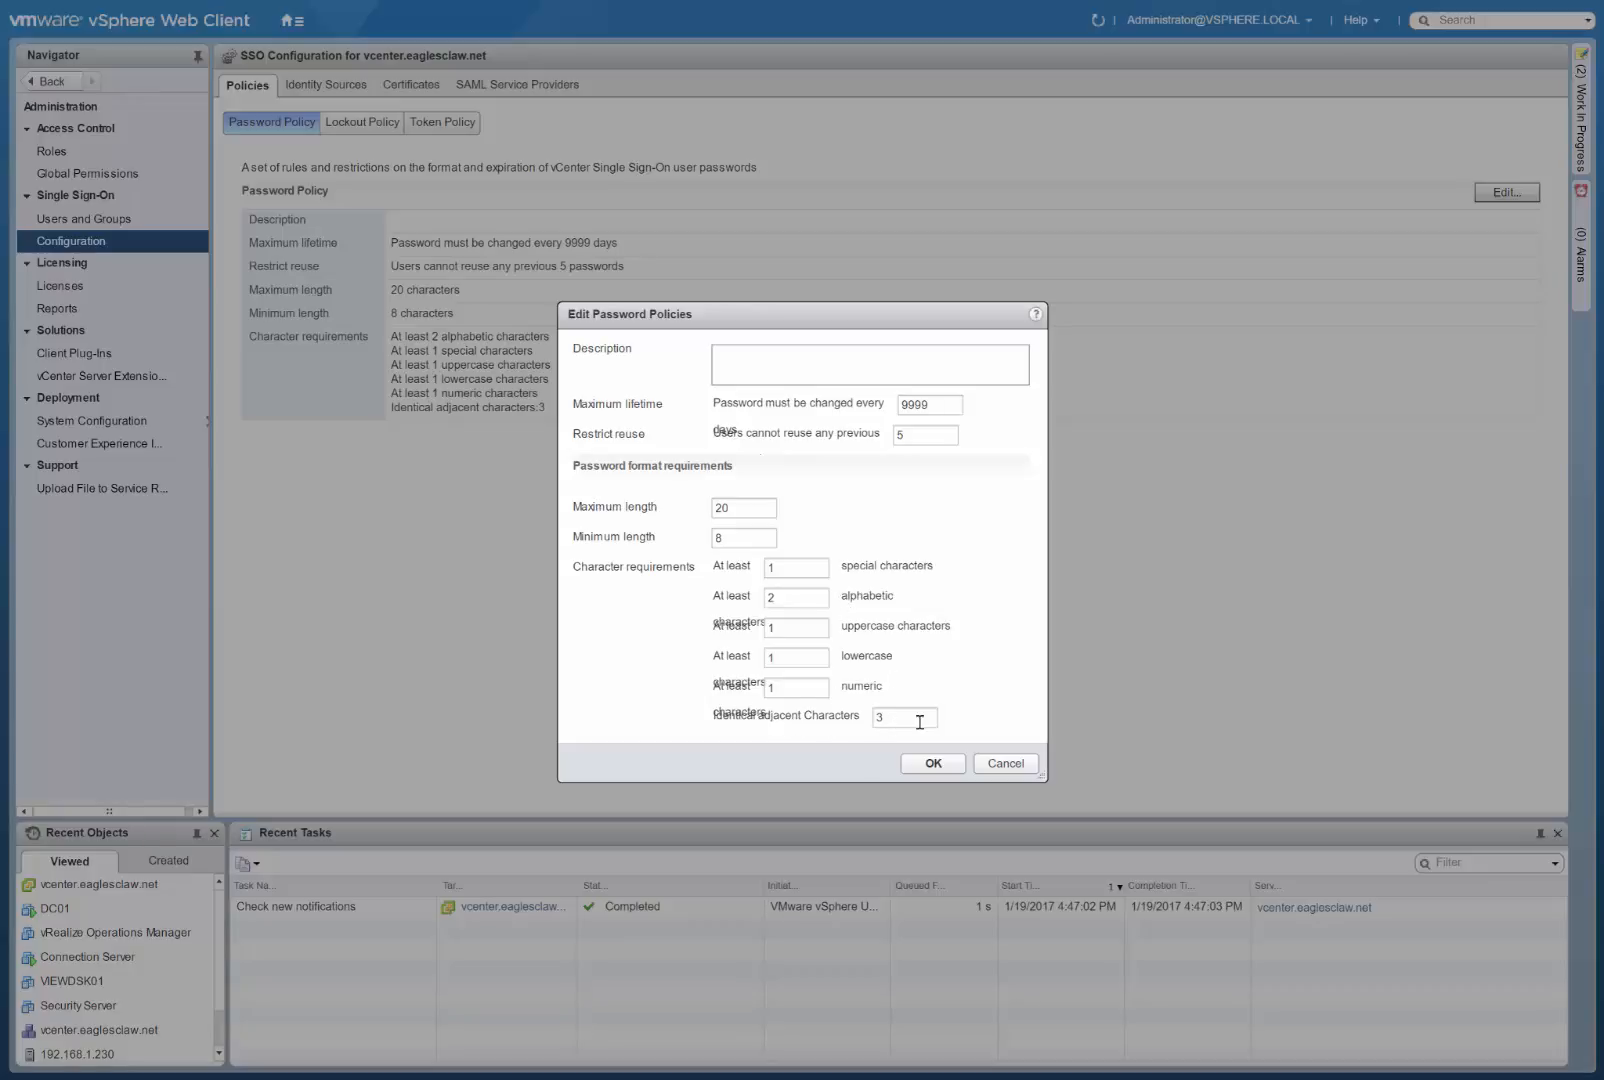
left_click(1003, 764)
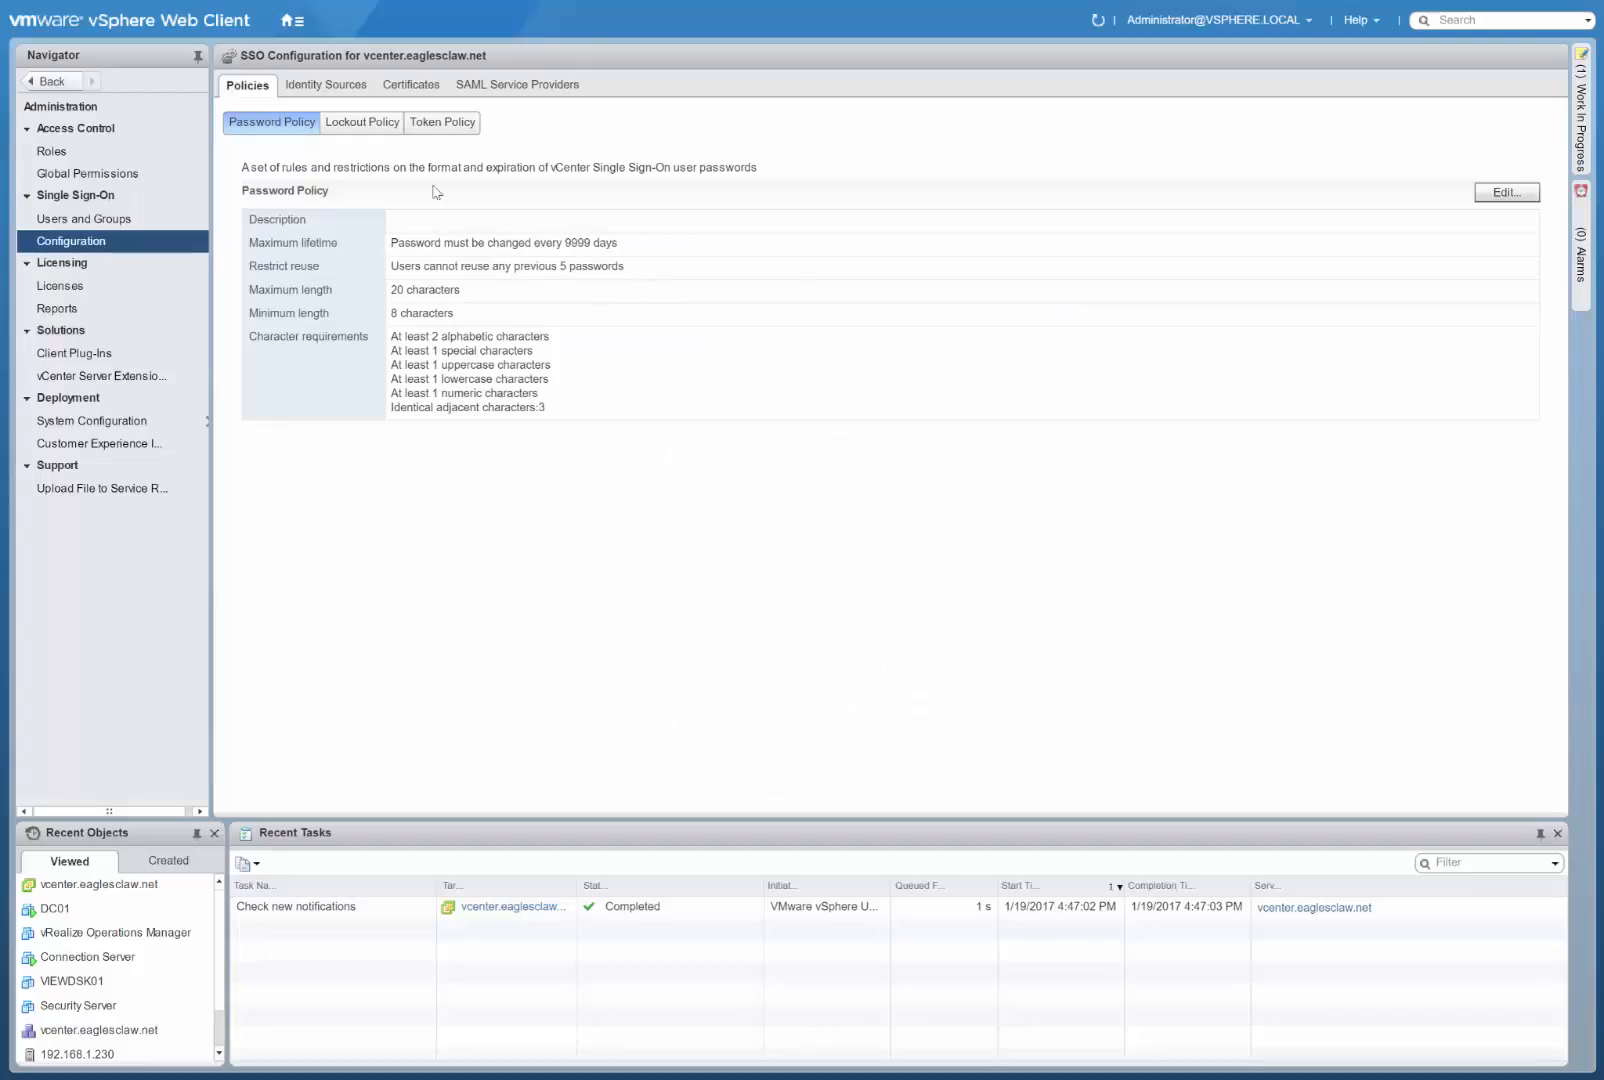
Review the SSO lockout and token policies and the configured identity sources without editing them.
left_click(372, 124)
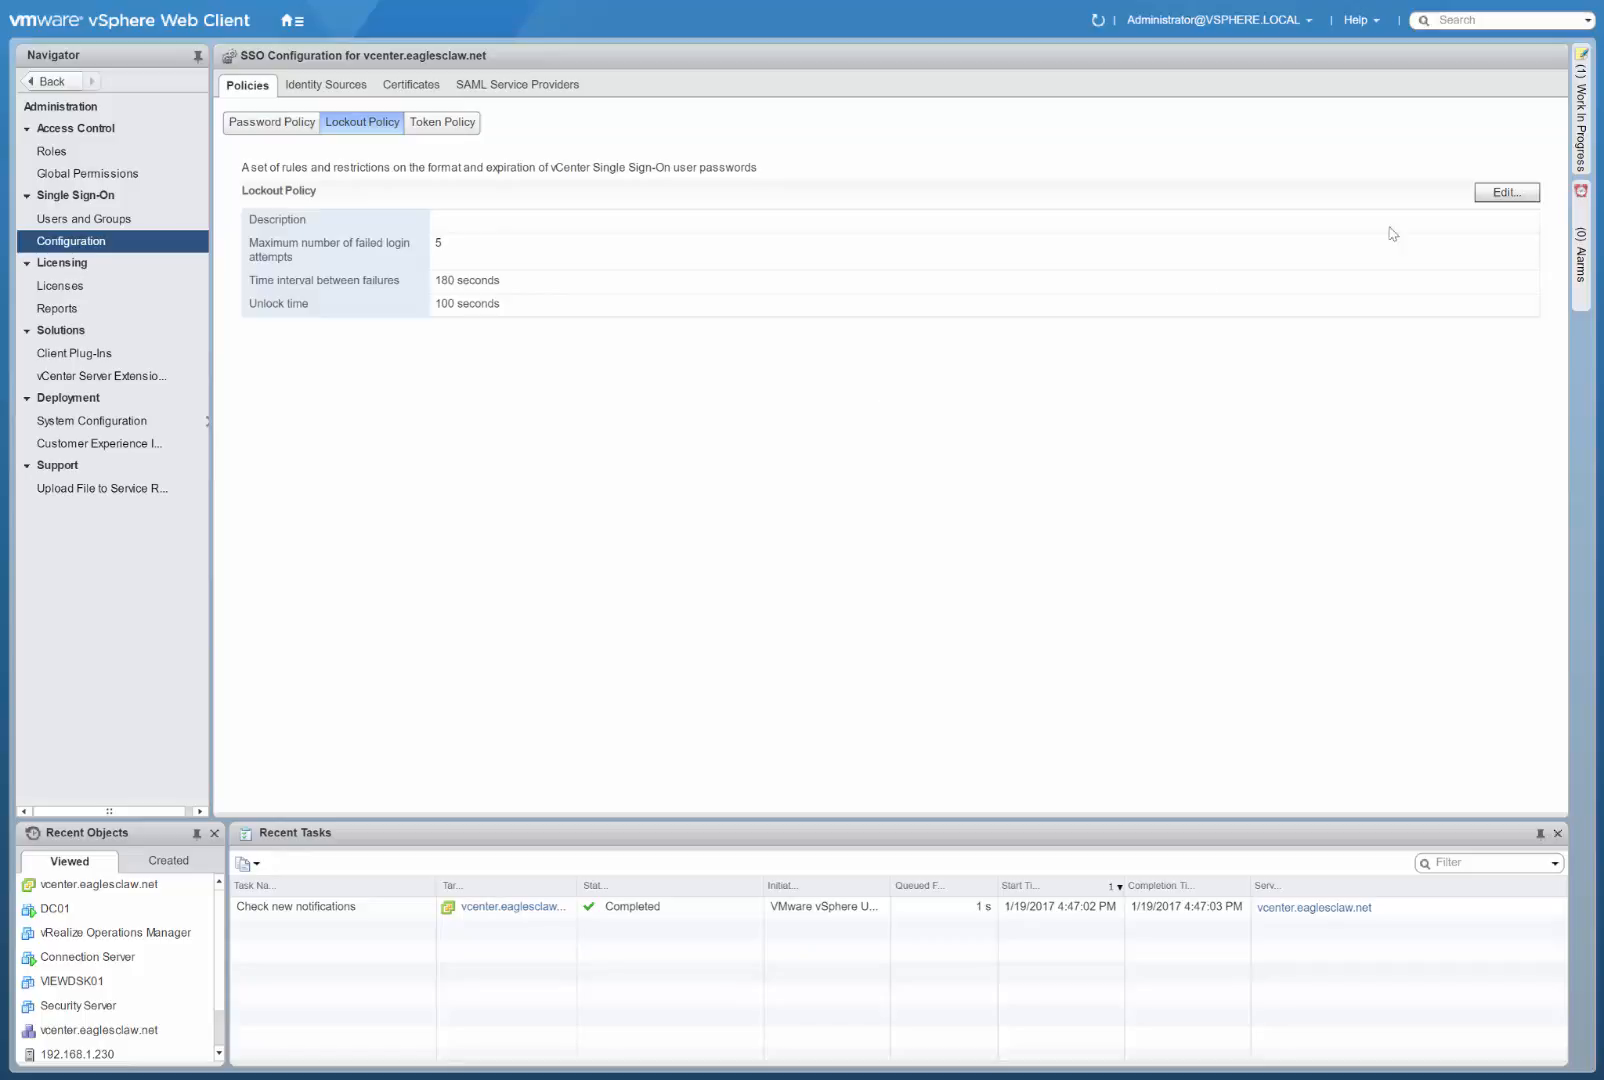
left_click(1507, 193)
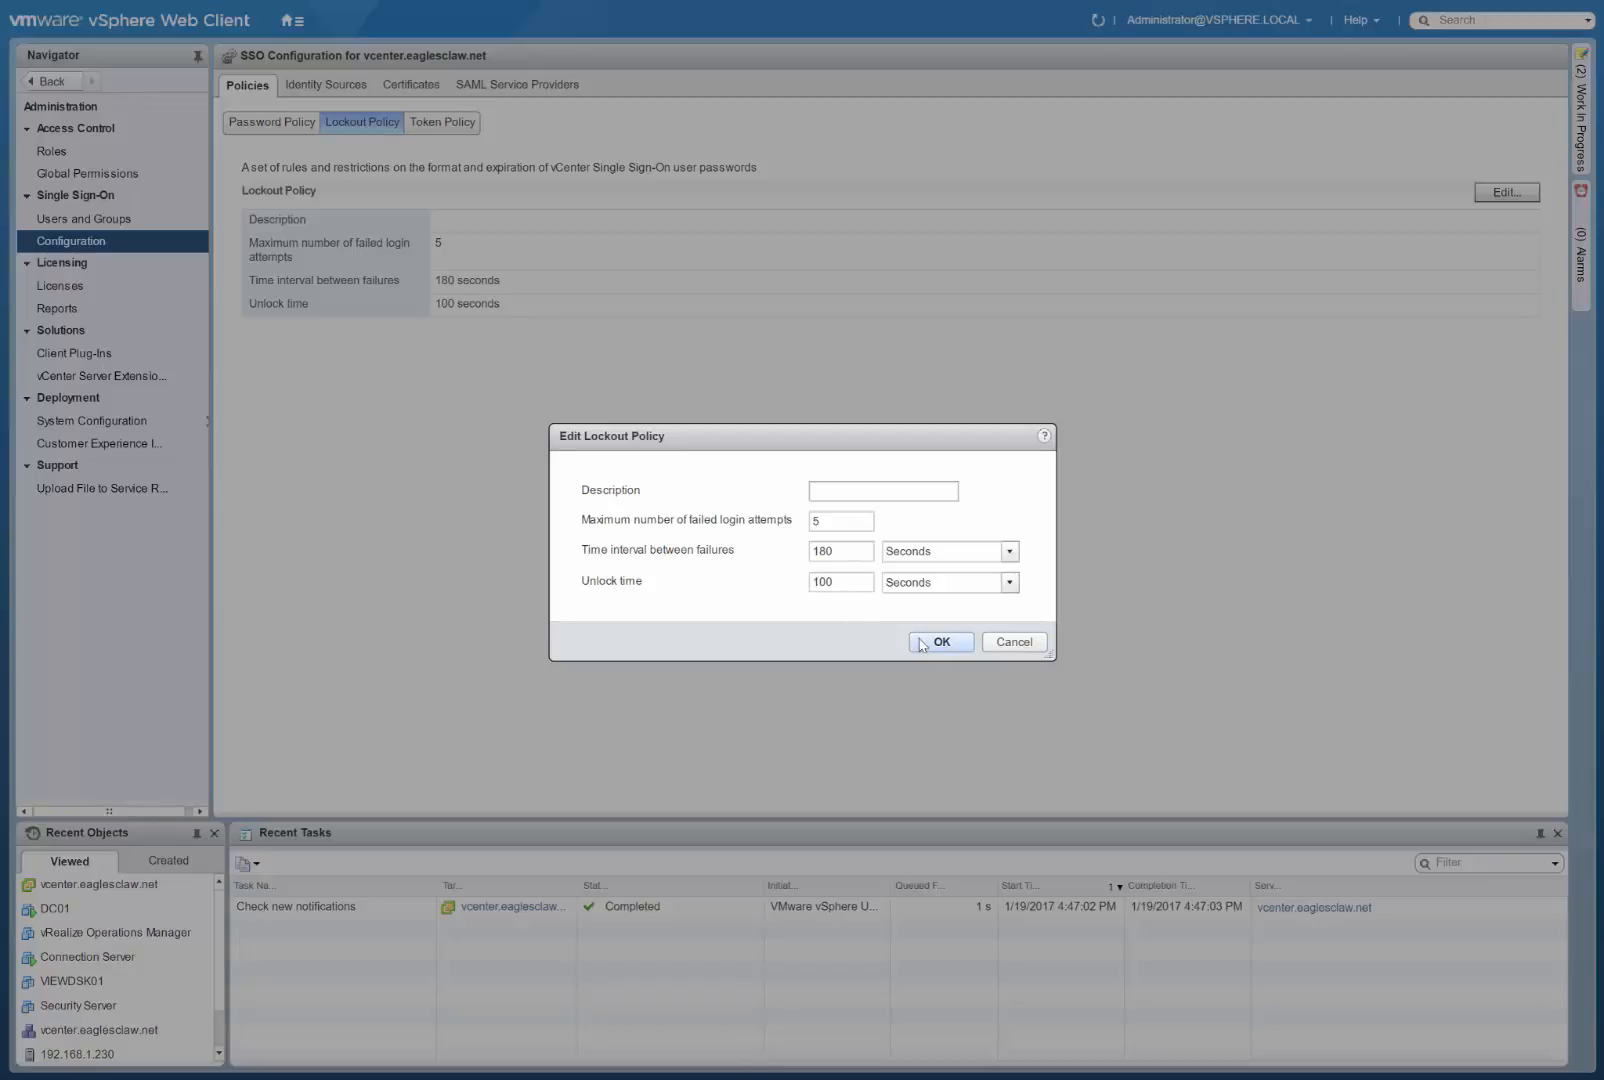
left_click(1013, 642)
left_click(459, 136)
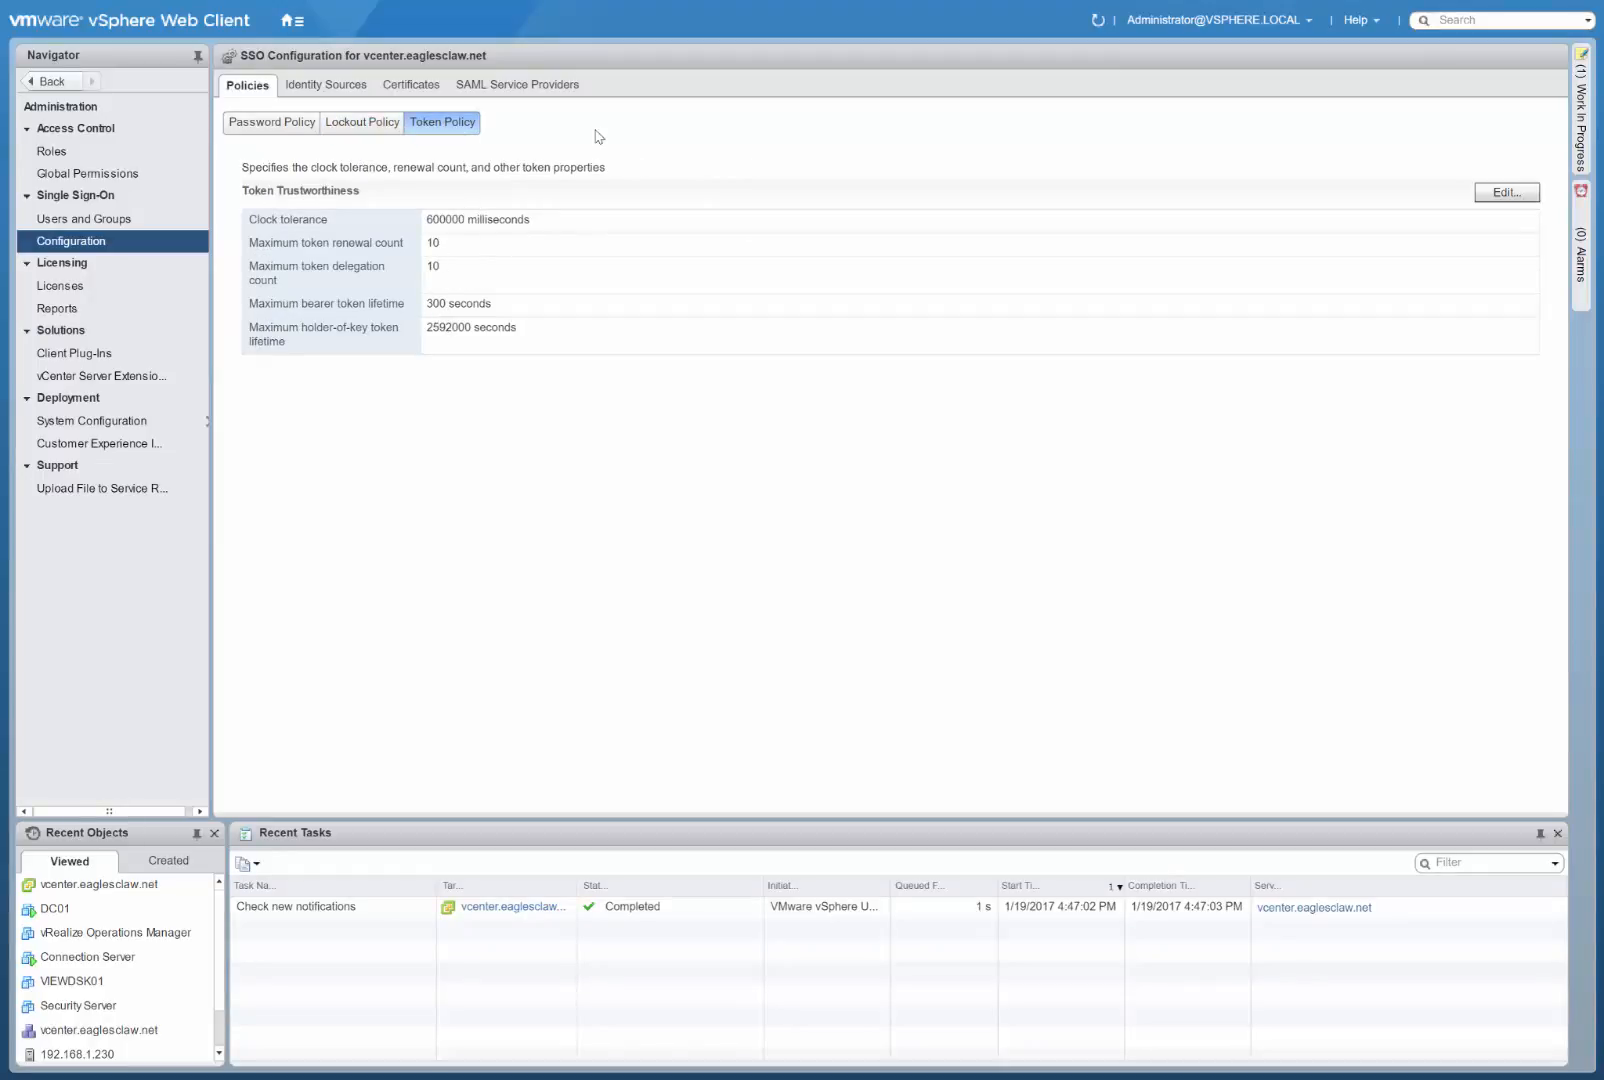
left_click(337, 93)
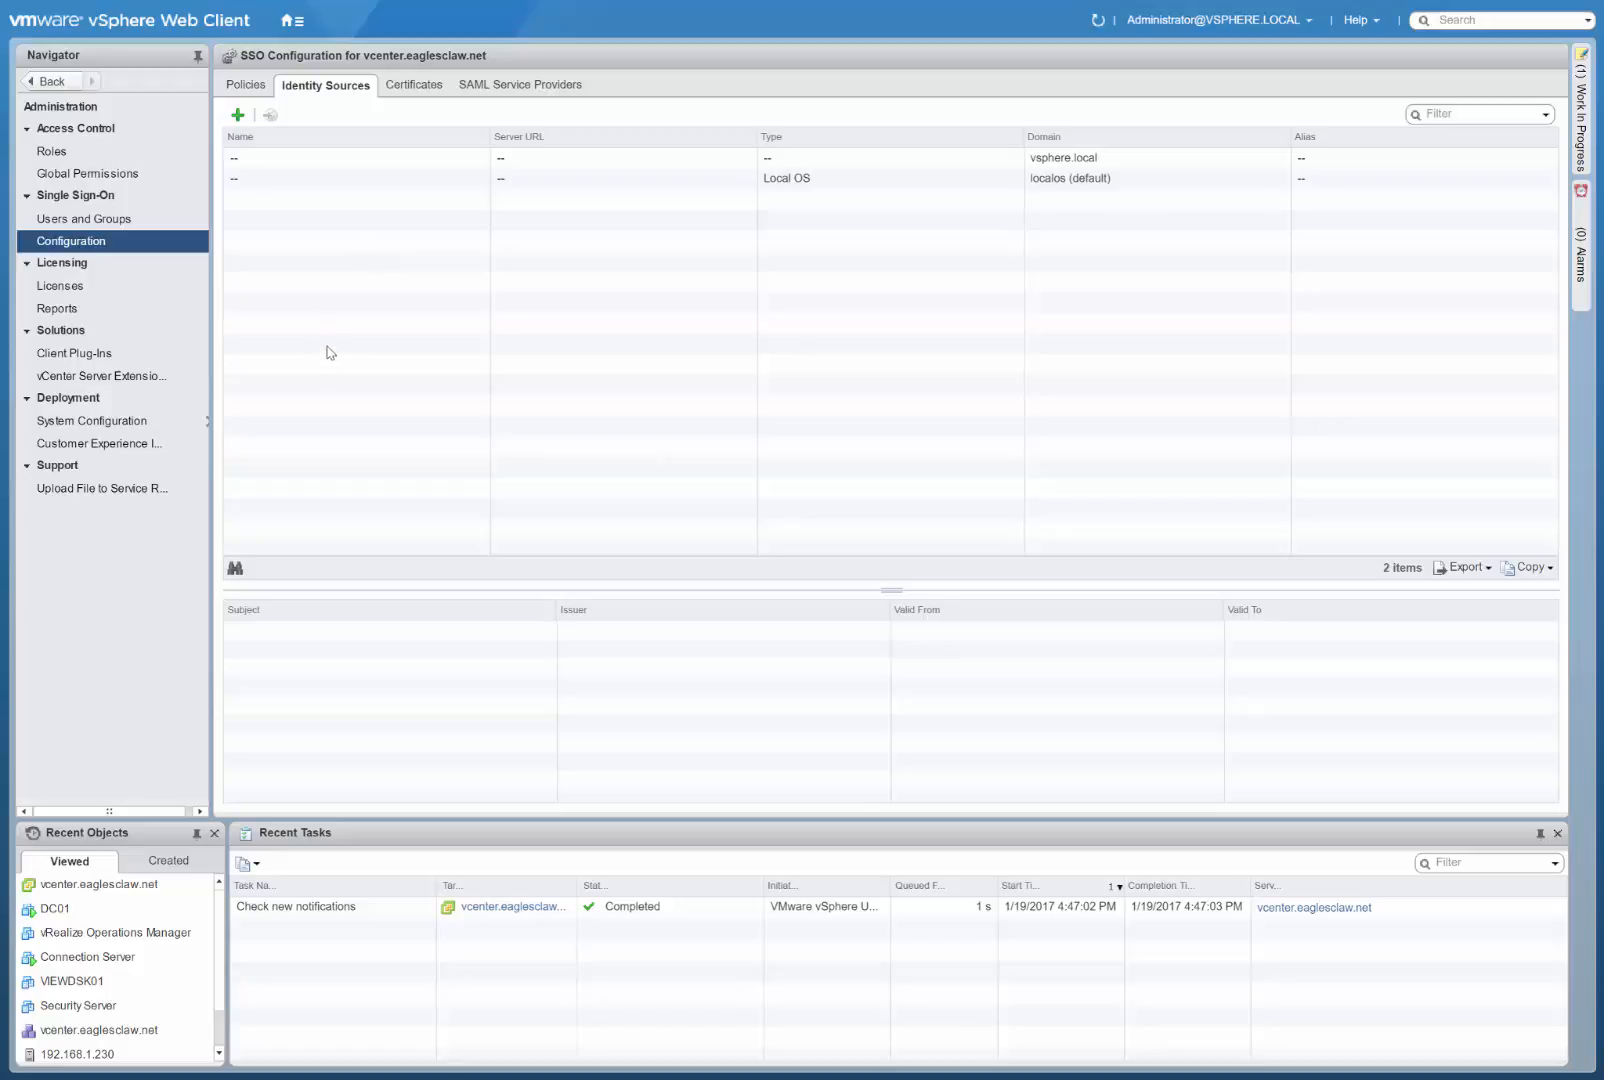
Review the vCenter licenses with their products and assets, and the license reports page.
left_click(96, 297)
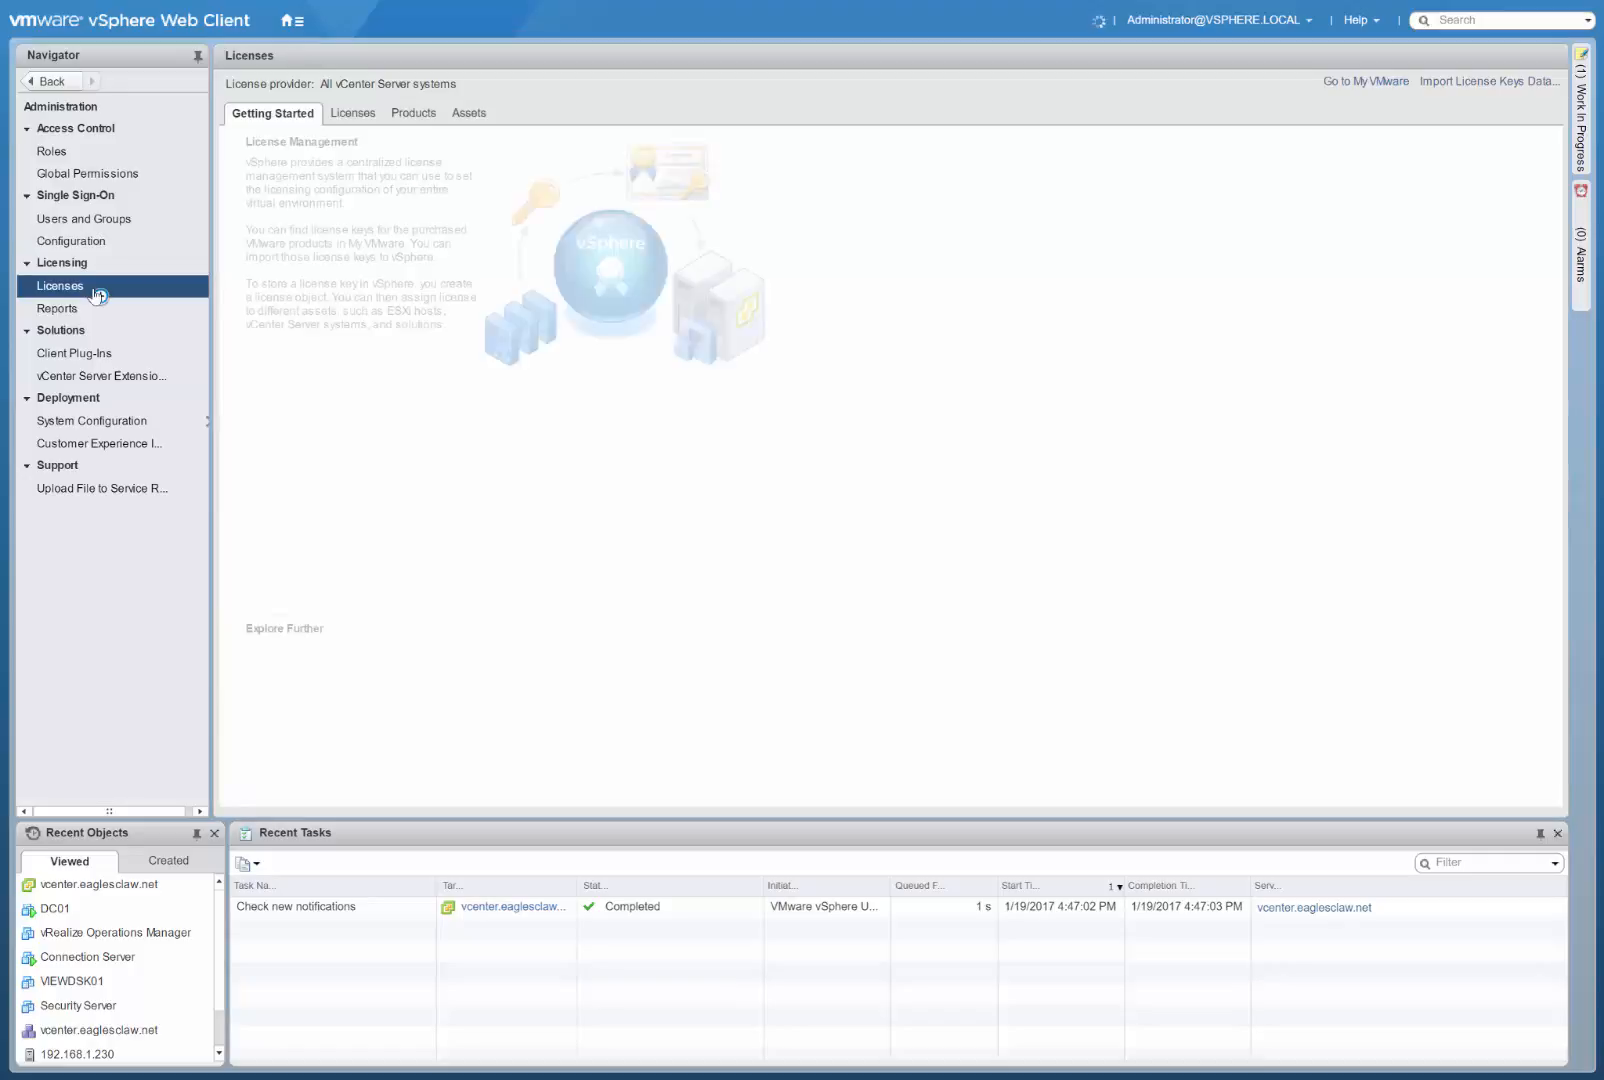
left_click(352, 116)
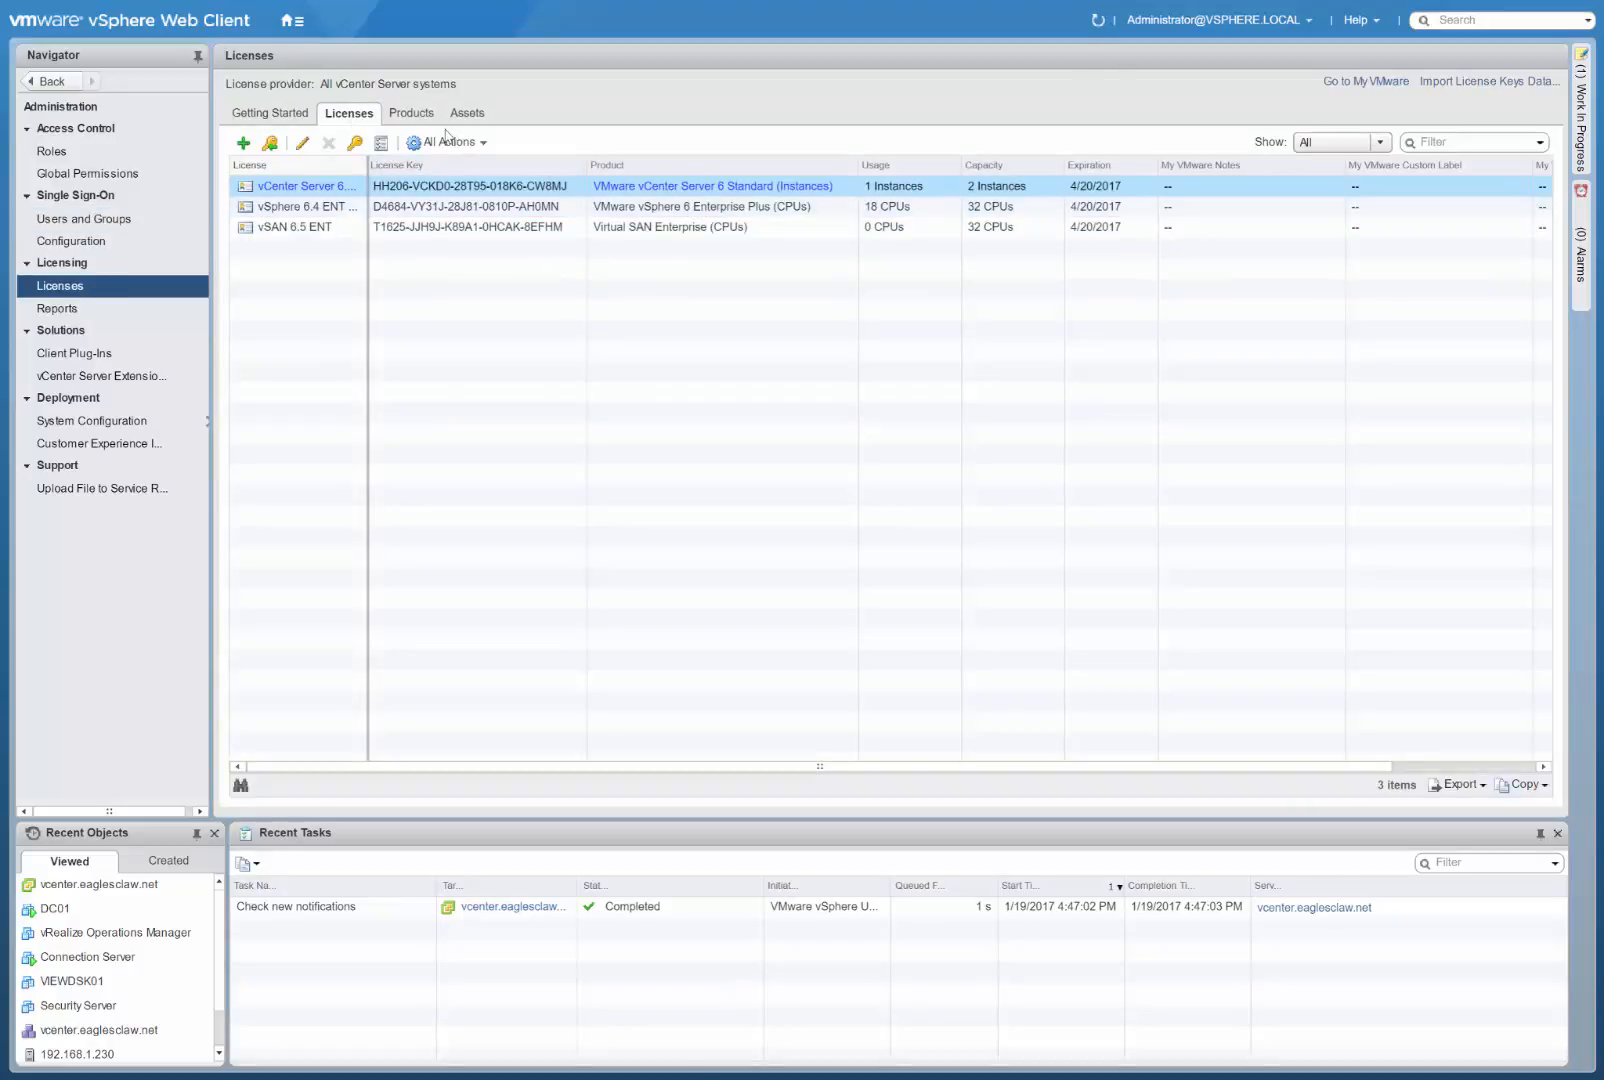
left_click(426, 117)
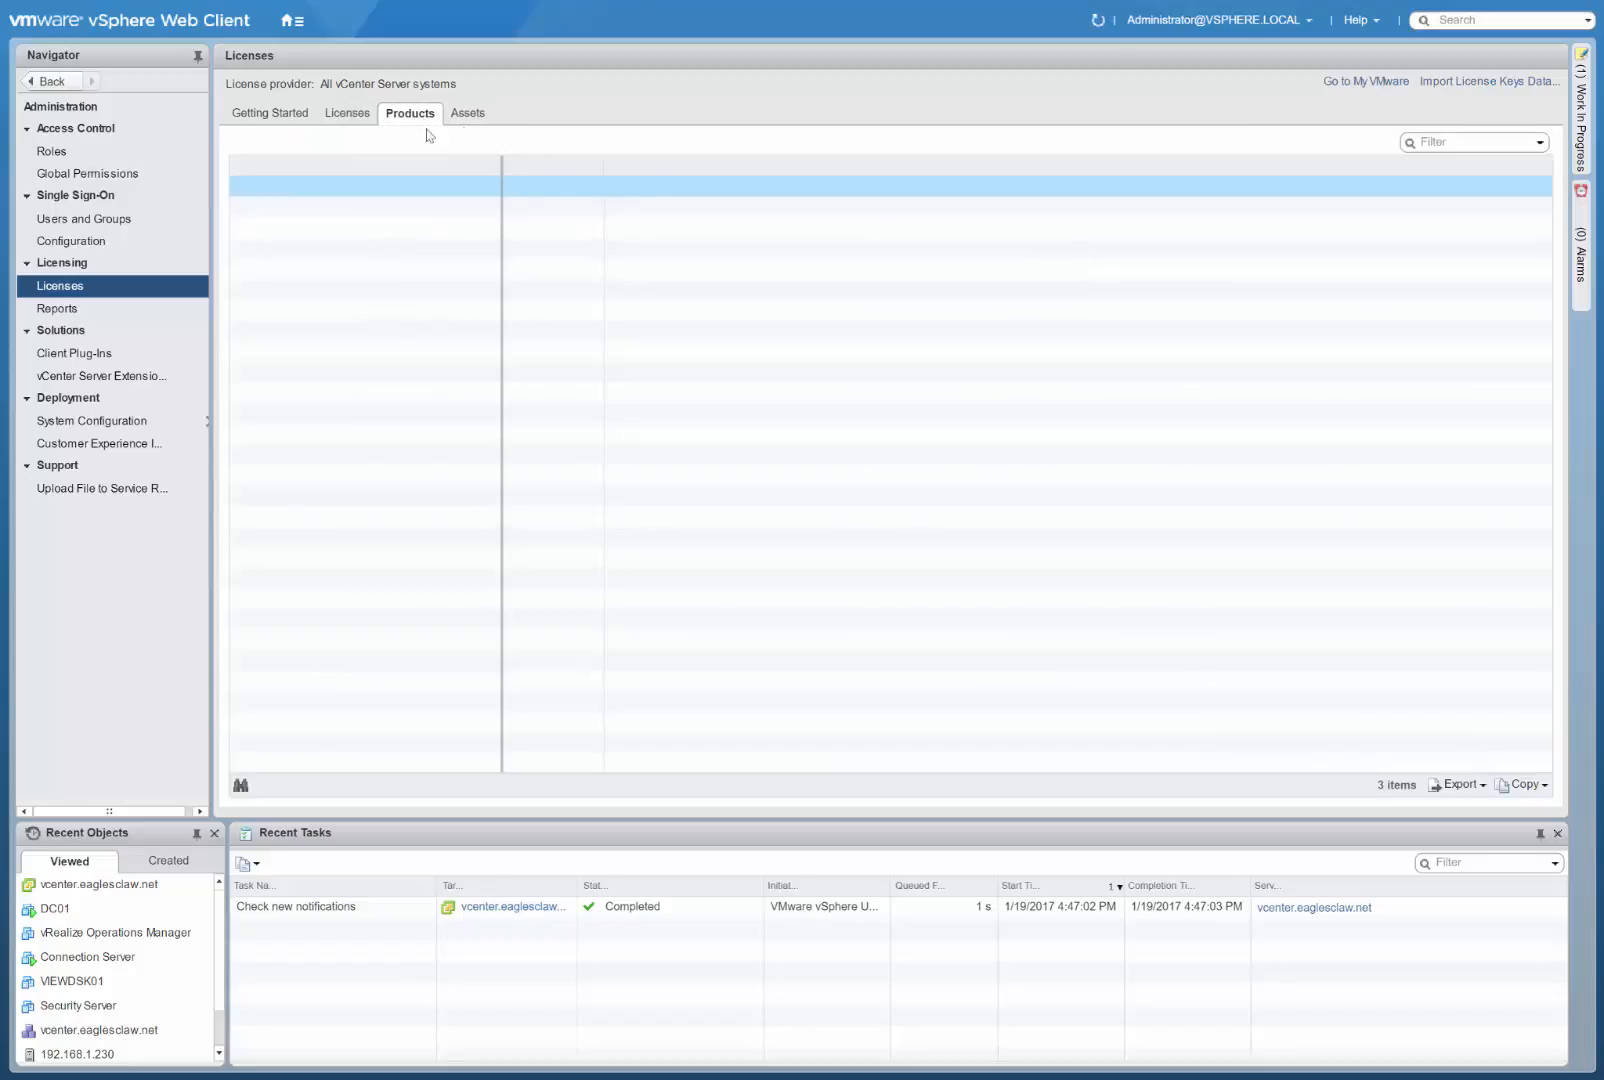
left_click(478, 116)
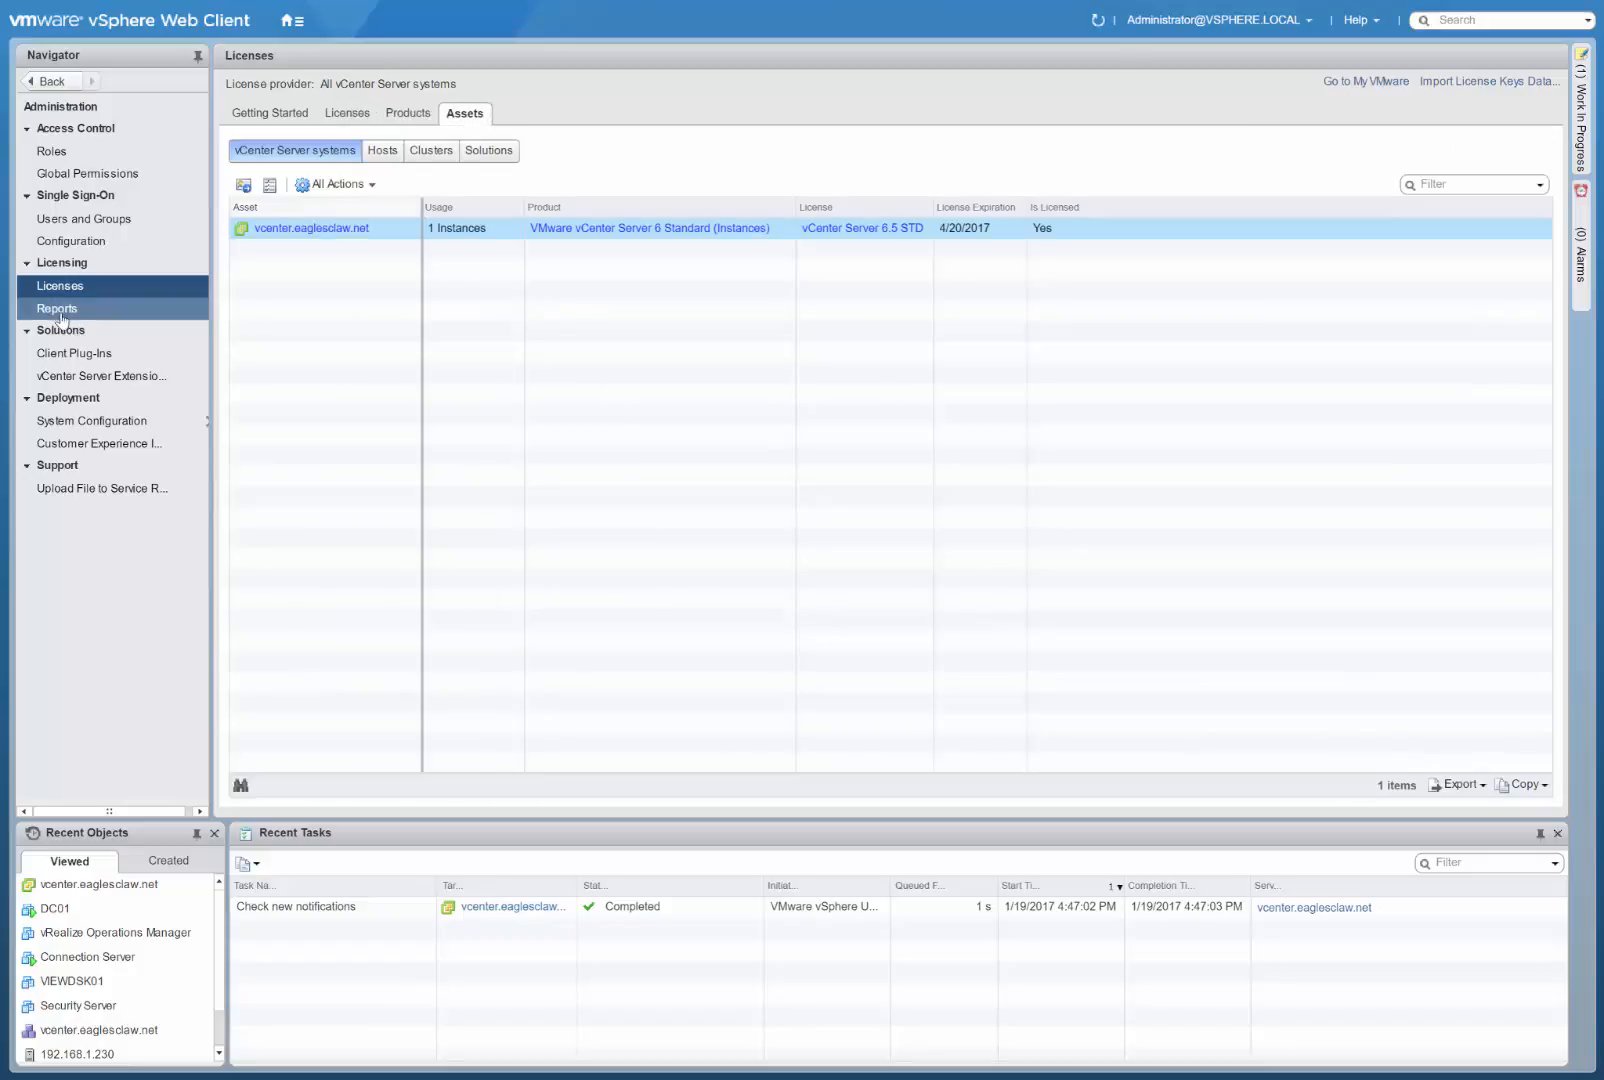
left_click(58, 310)
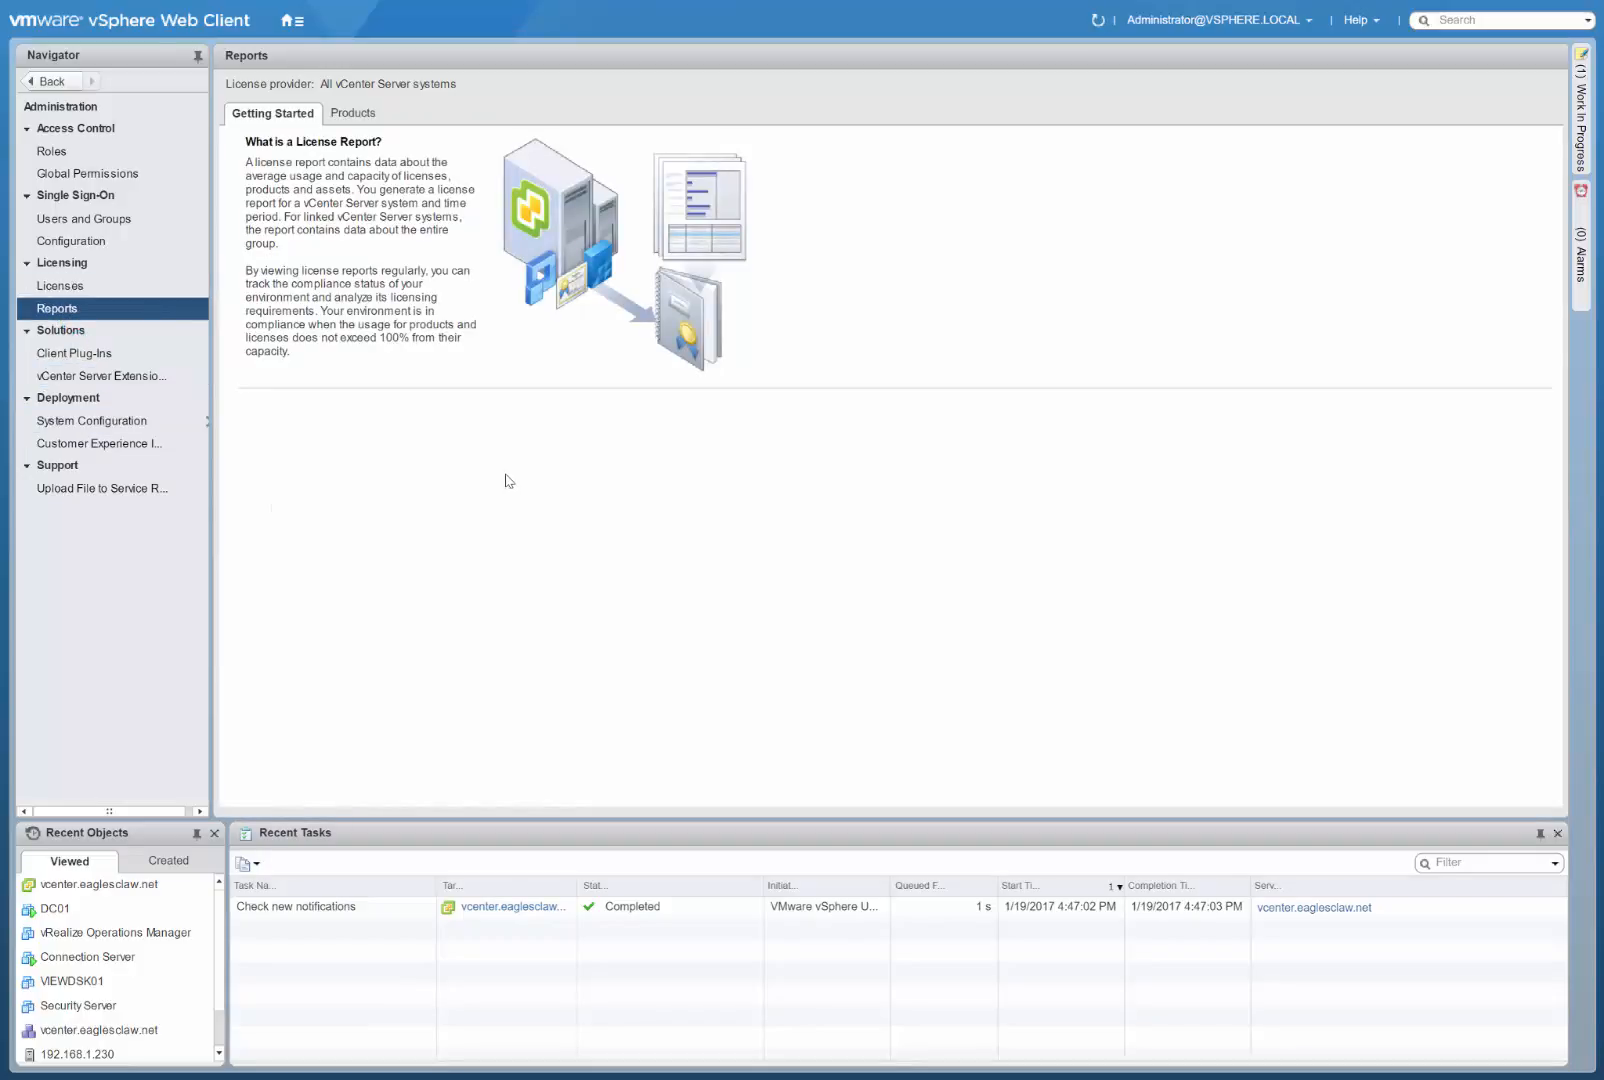
Review the installed client plug-ins and the vCenter Server extensions.
left_click(96, 355)
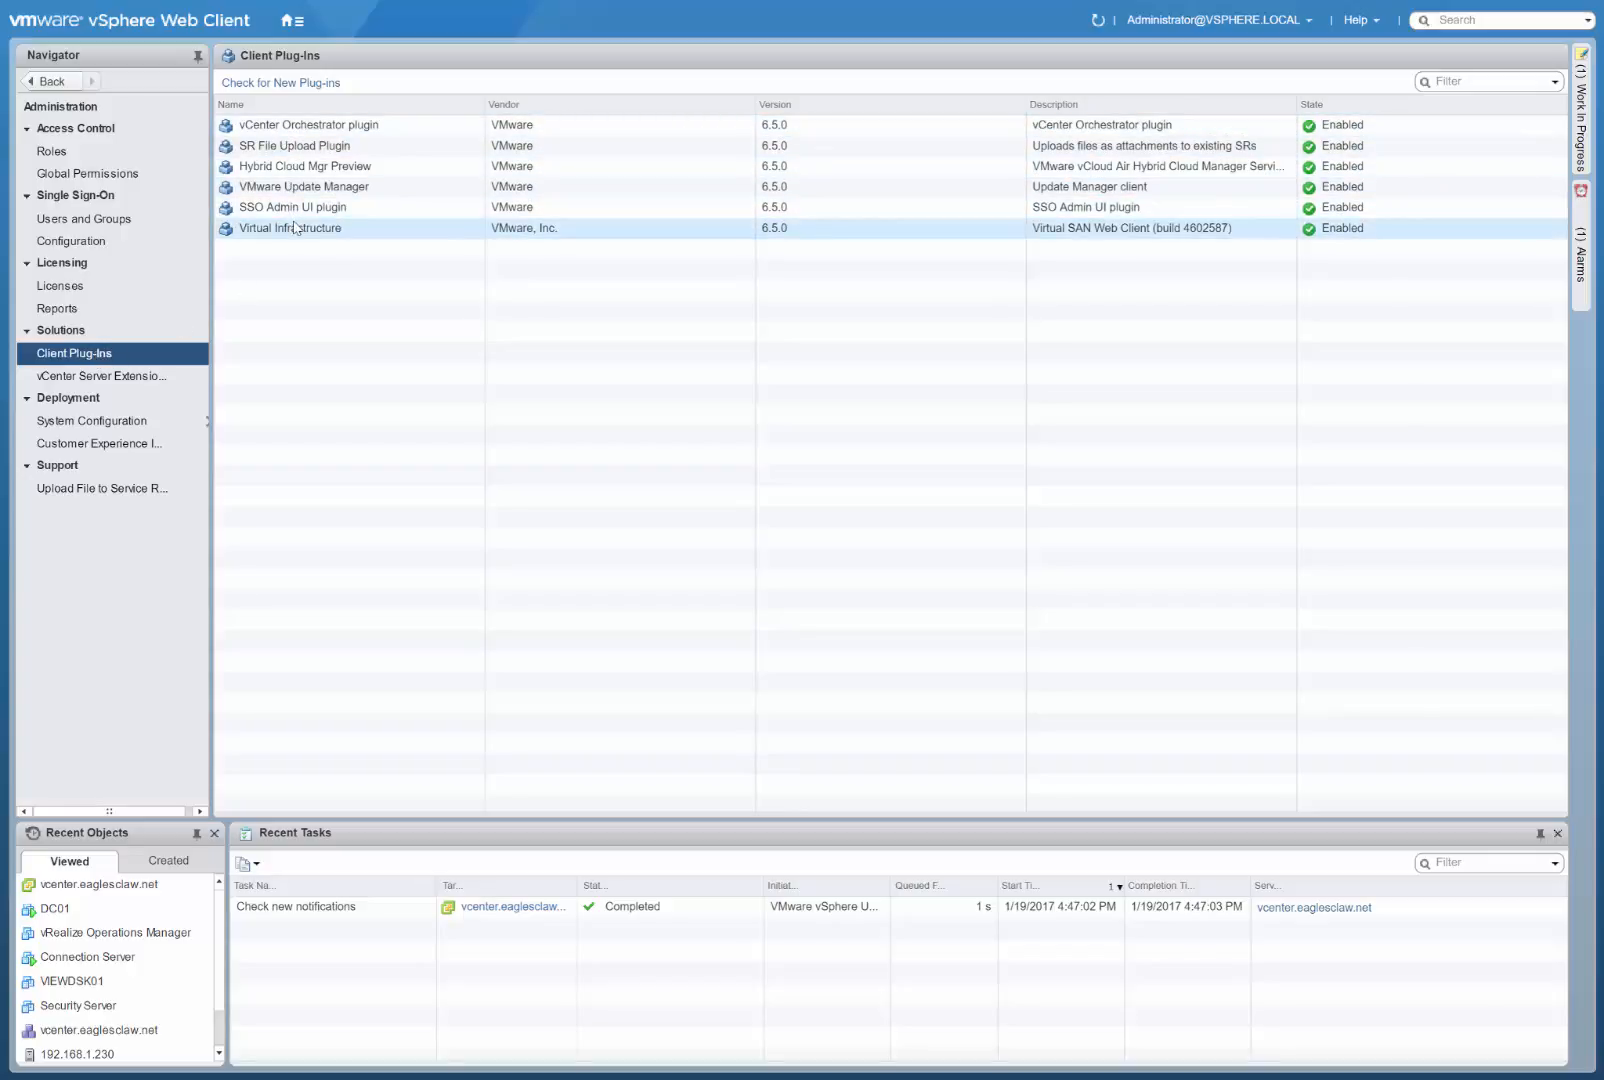
left_click(147, 378)
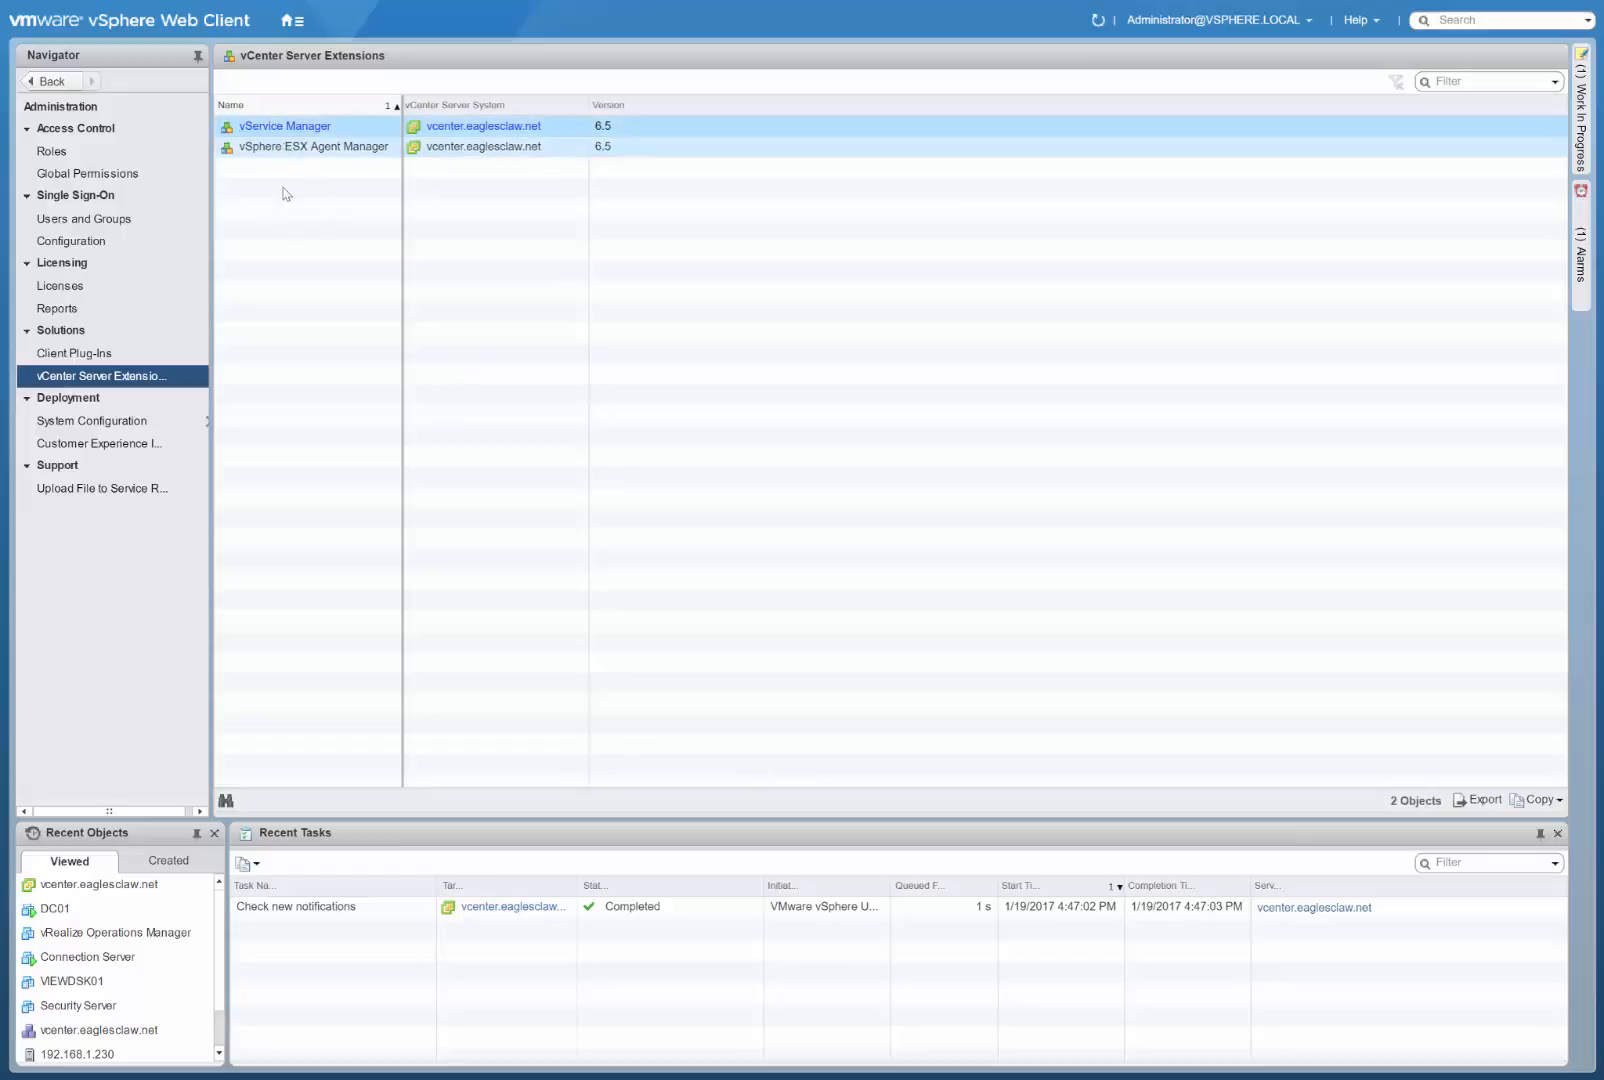
Open the Active Directory settings of the vcenter.eaglesclaw.net node in System Configuration.
left_click(97, 420)
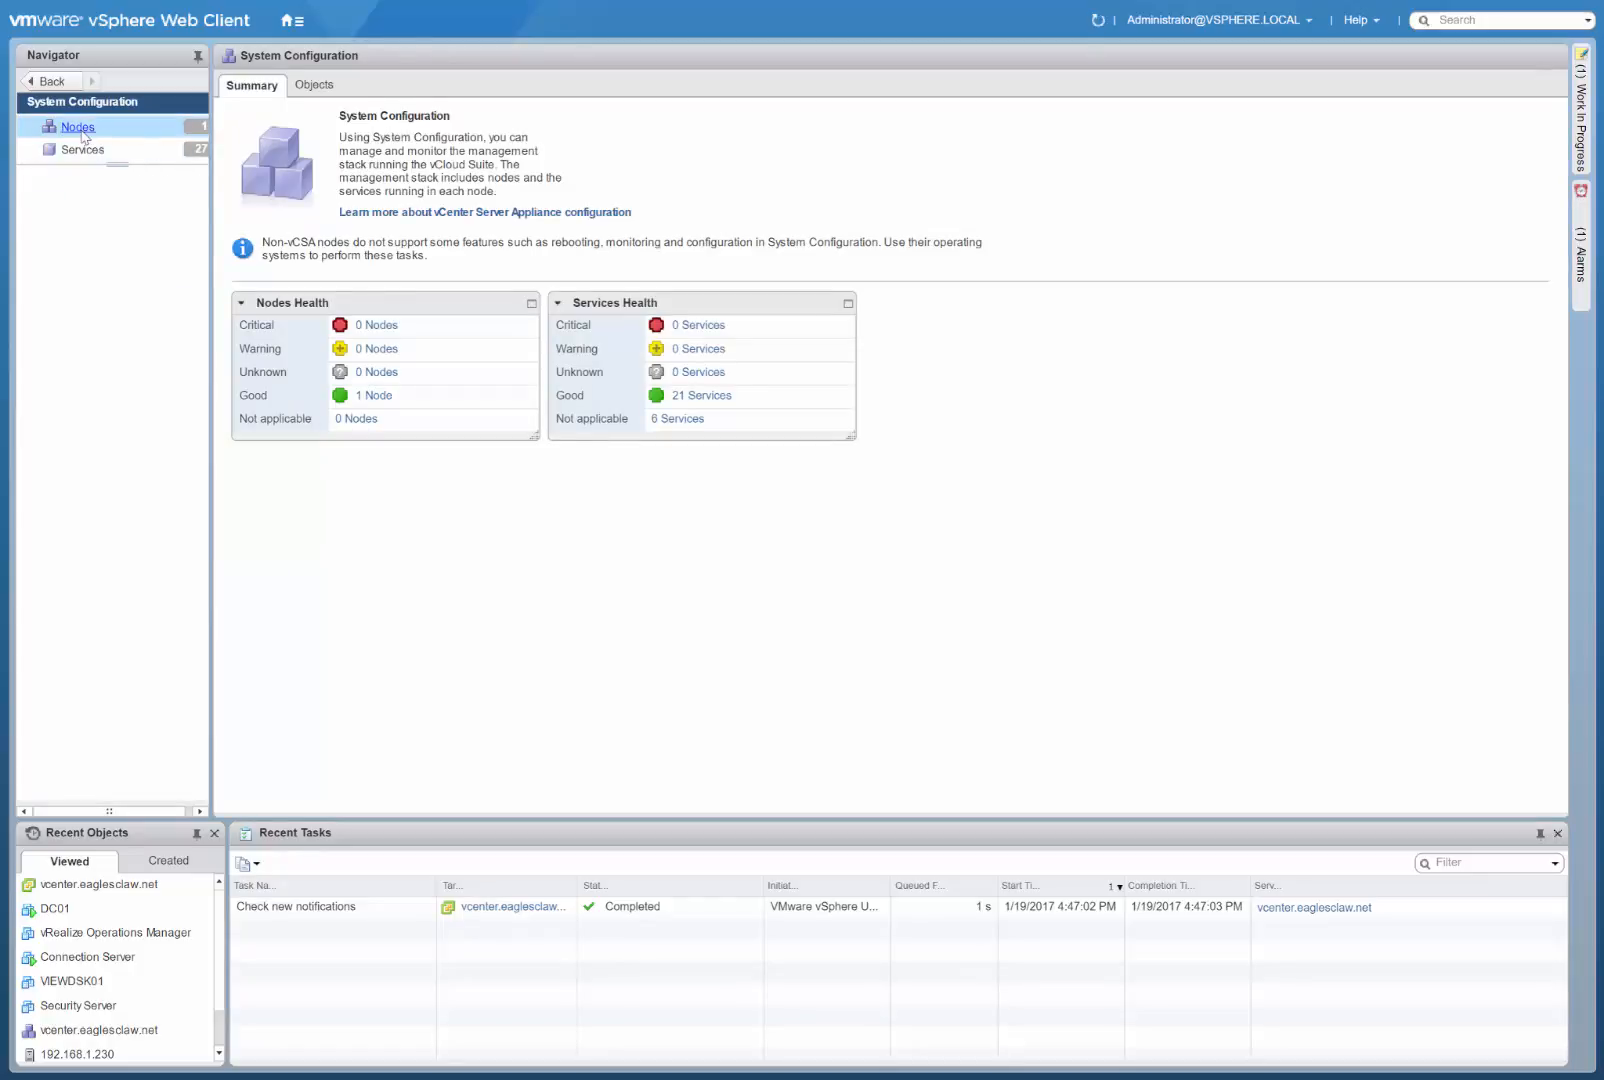
left_click(81, 132)
left_click(91, 207)
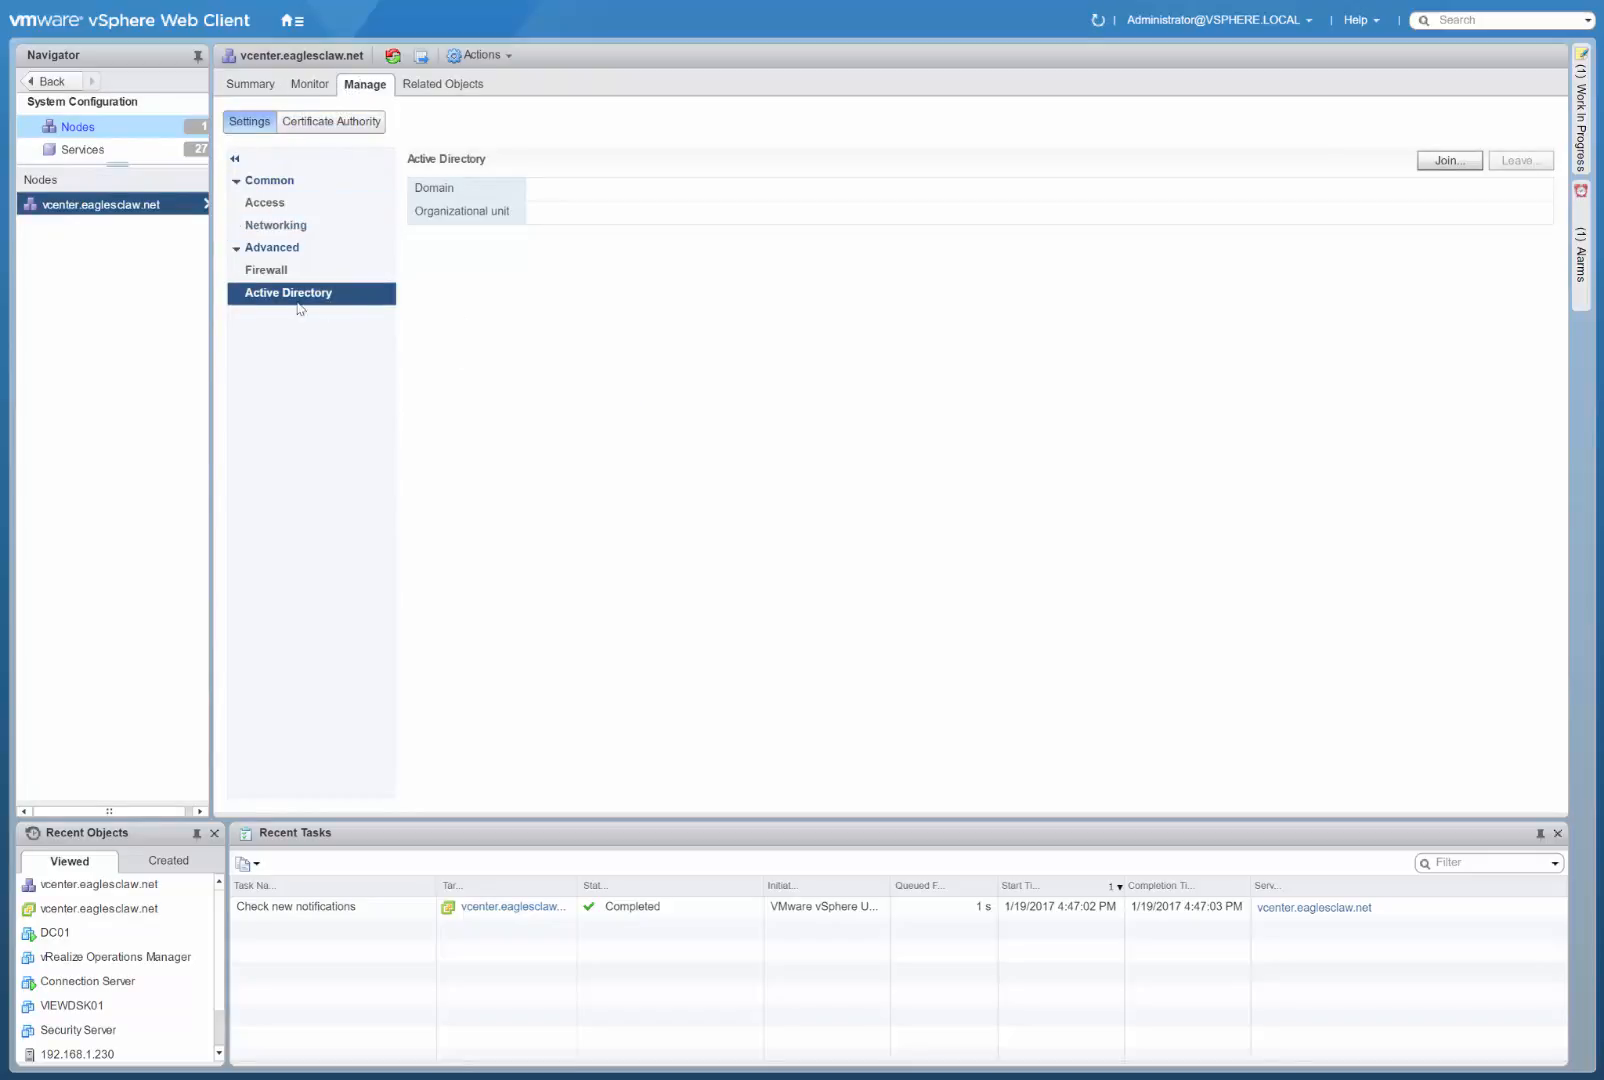
Start joining the vCenter node to Active Directory with eaglesclaw.net as the domain.
left_click(1449, 161)
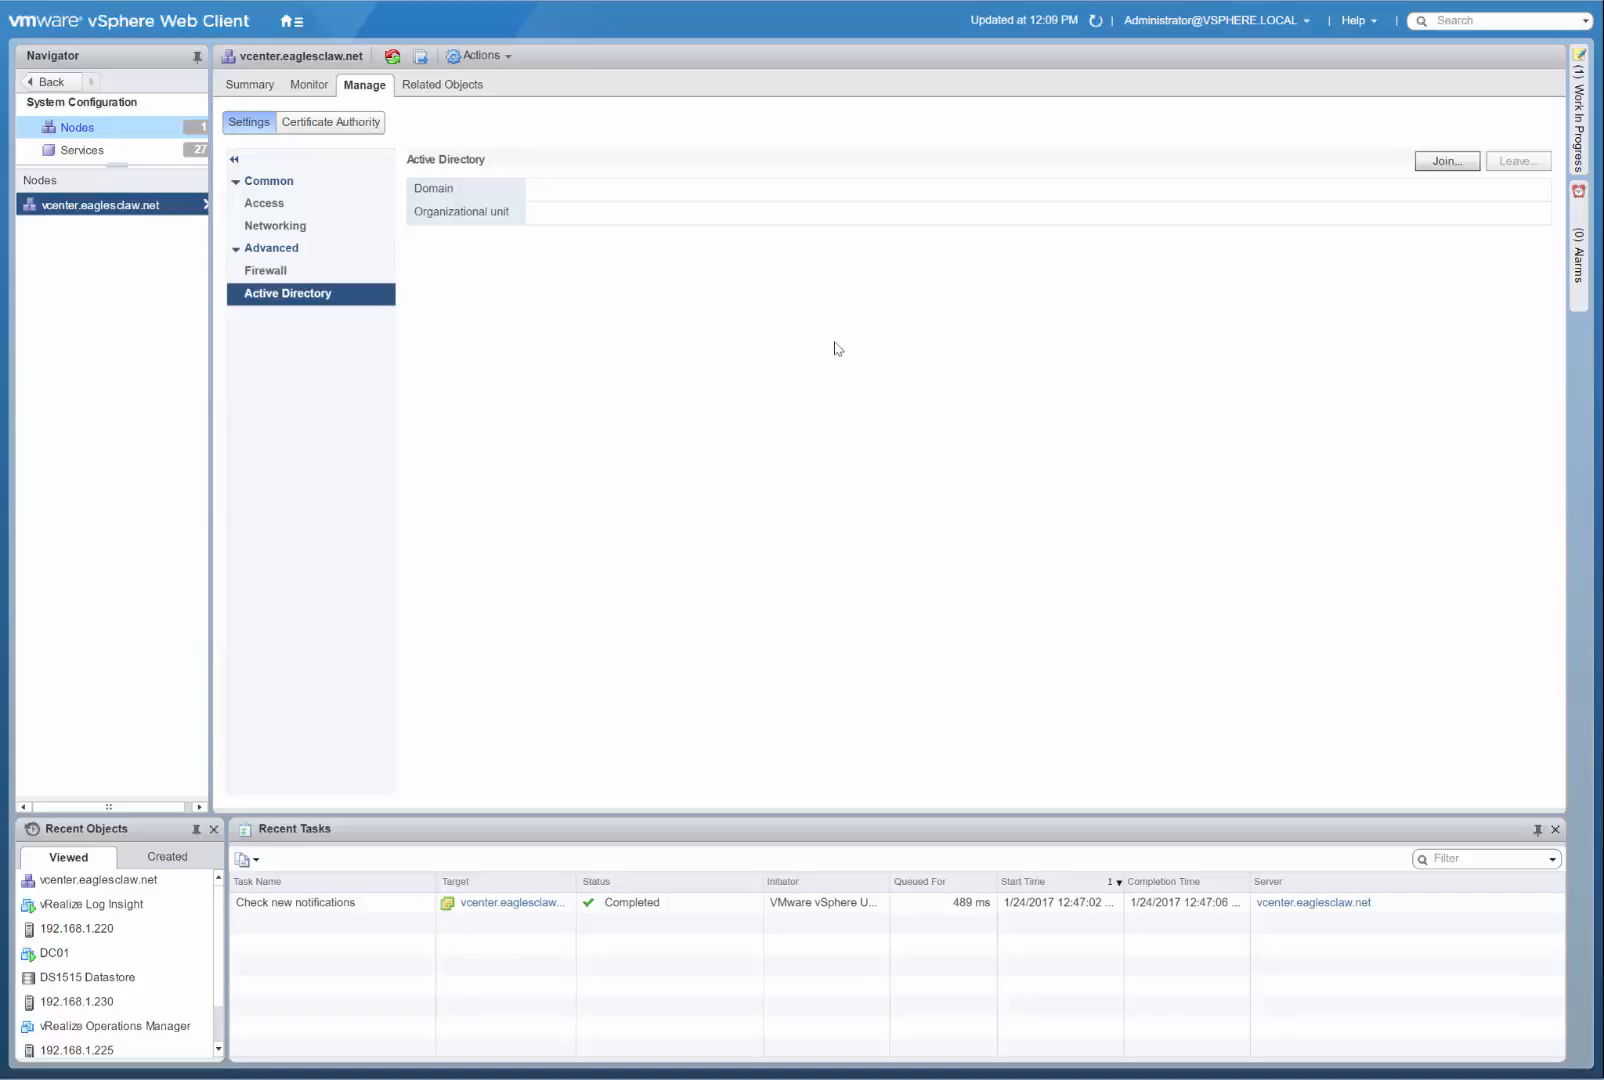
left_click(1436, 162)
left_click(784, 516)
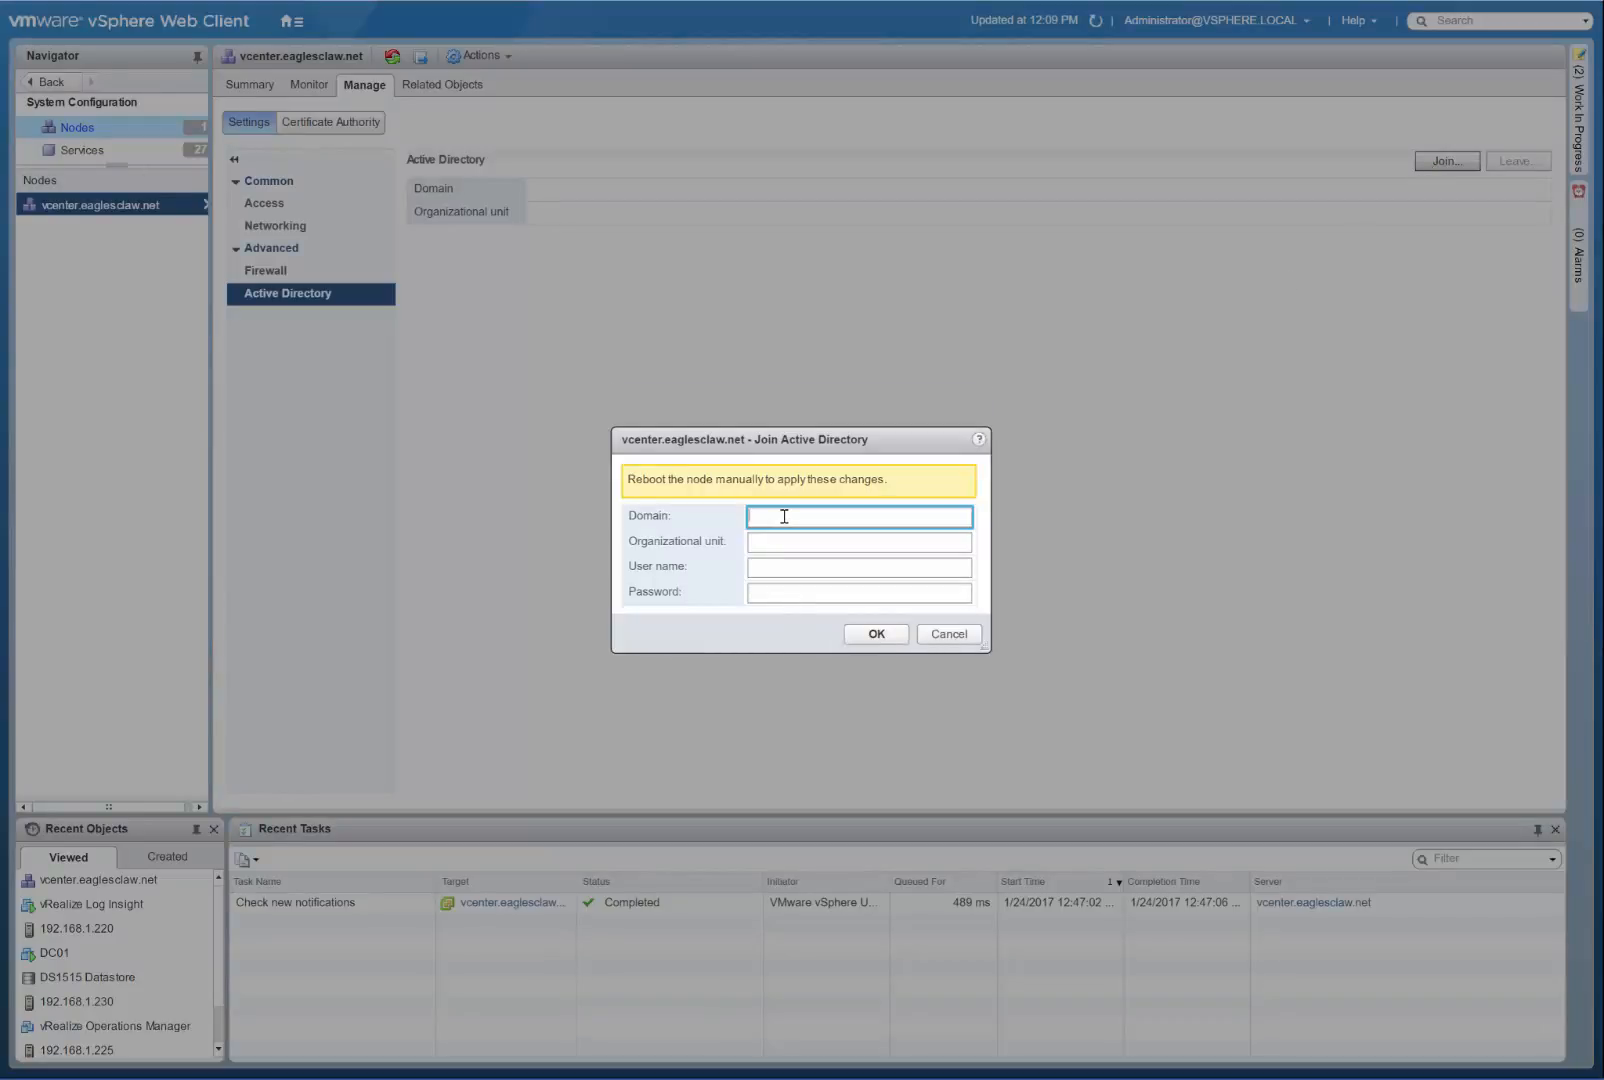
type("eaglesclaw.net")
left_click(776, 540)
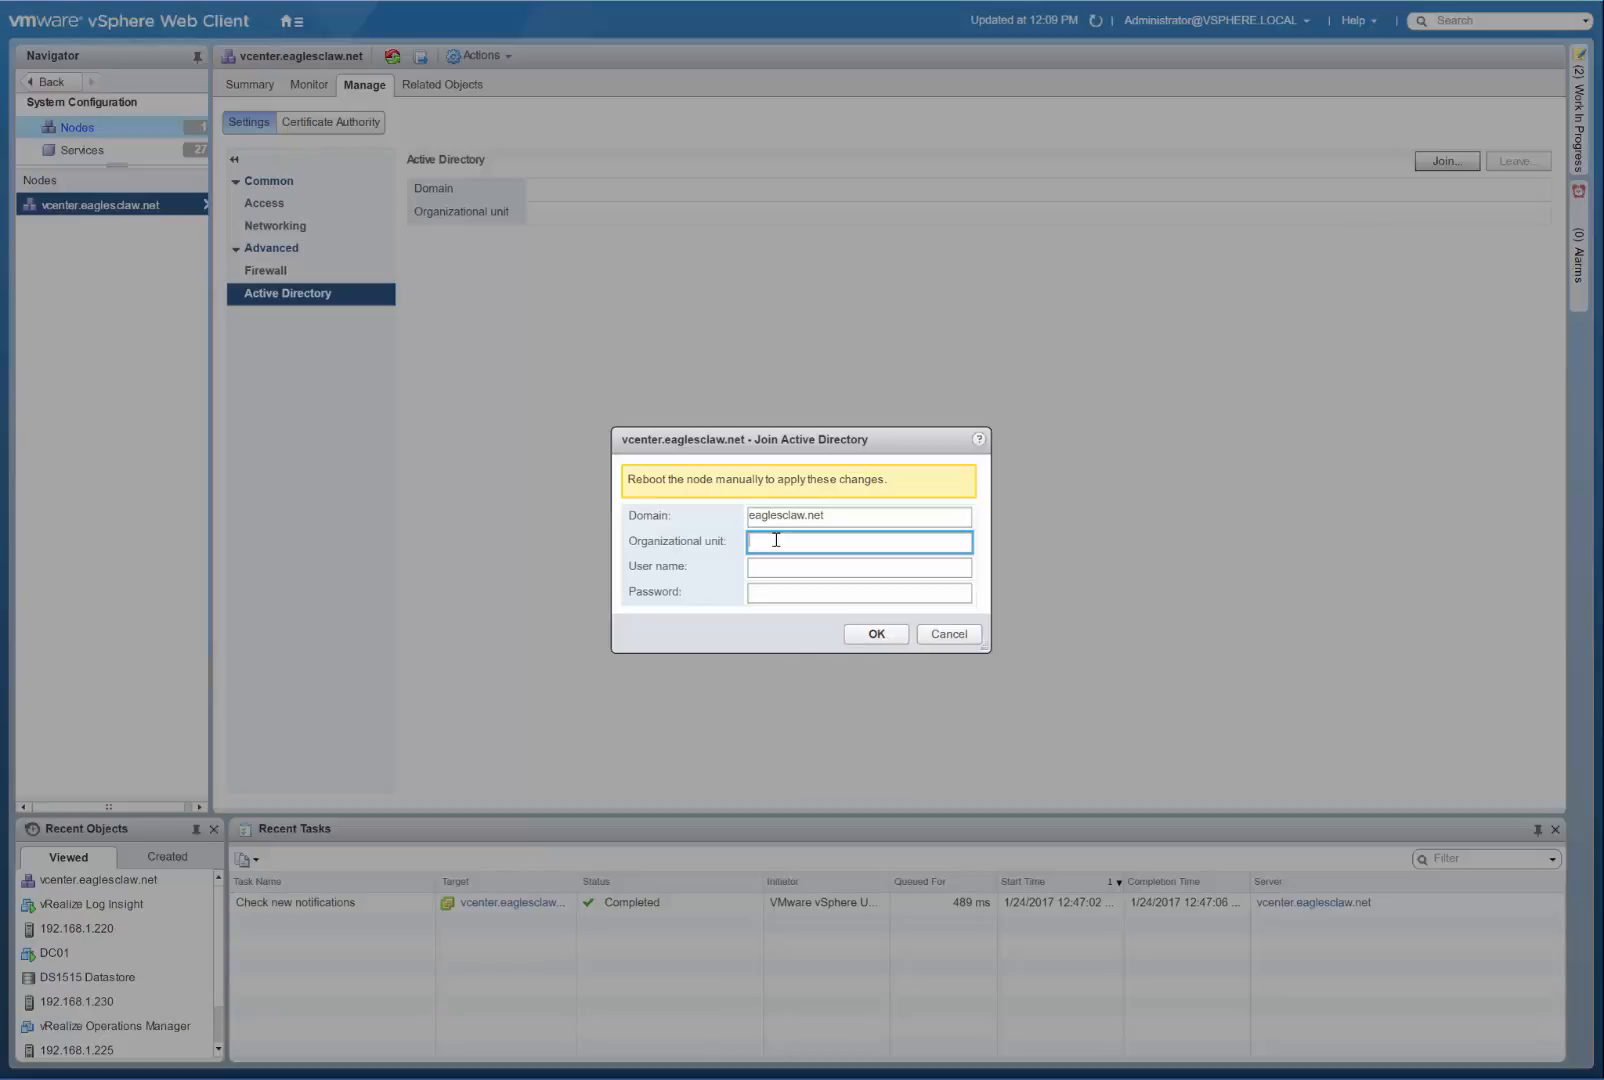
Leave the organizational unit blank, enter the domain administrator's user name and password, and submit the Active Directory join.
left_click(791, 568)
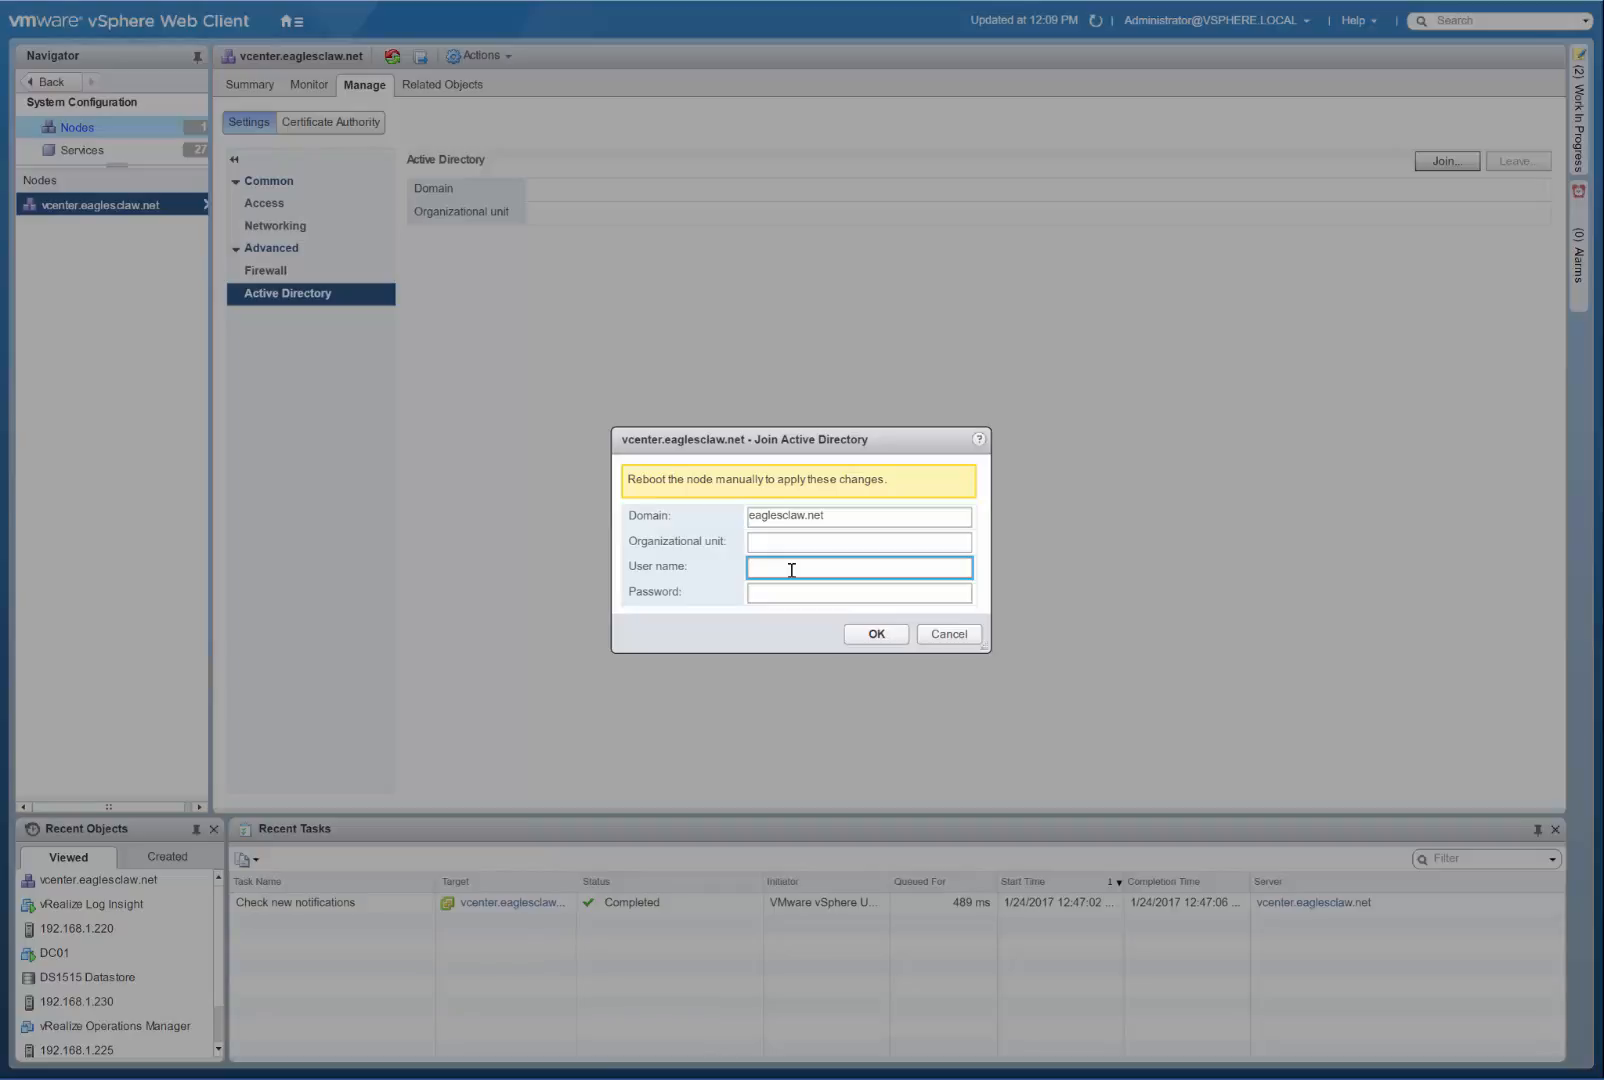
key("Tab")
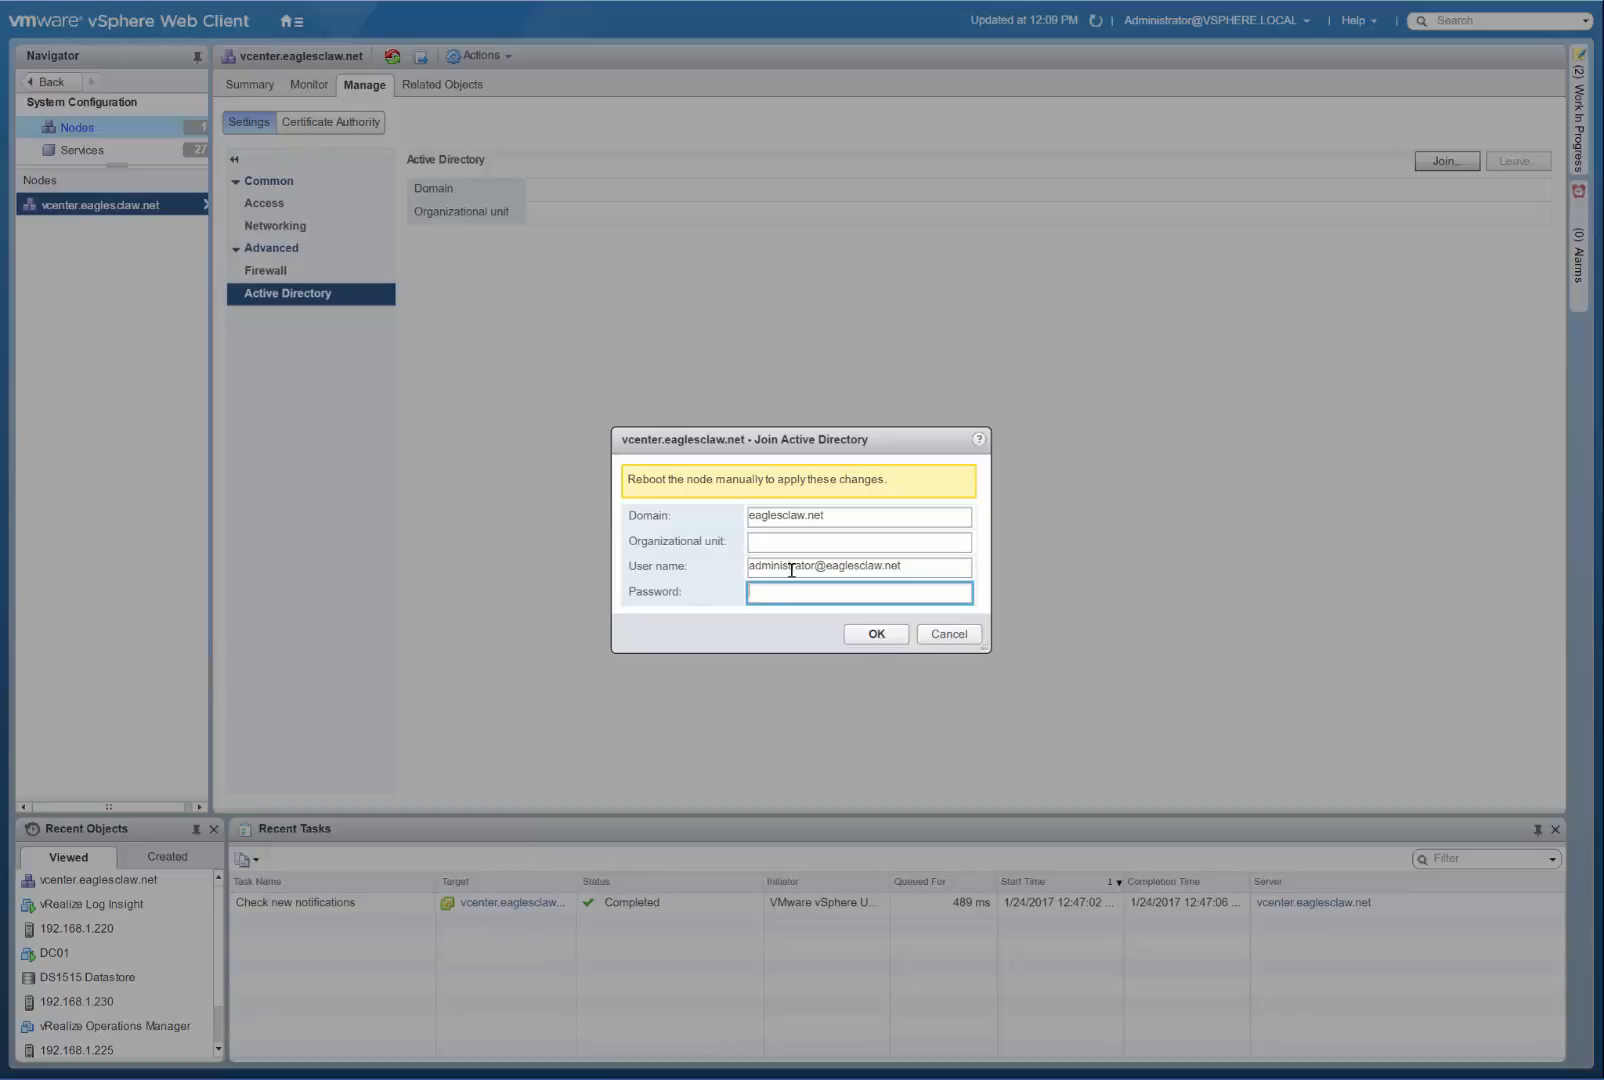
type("*************")
left_click(876, 634)
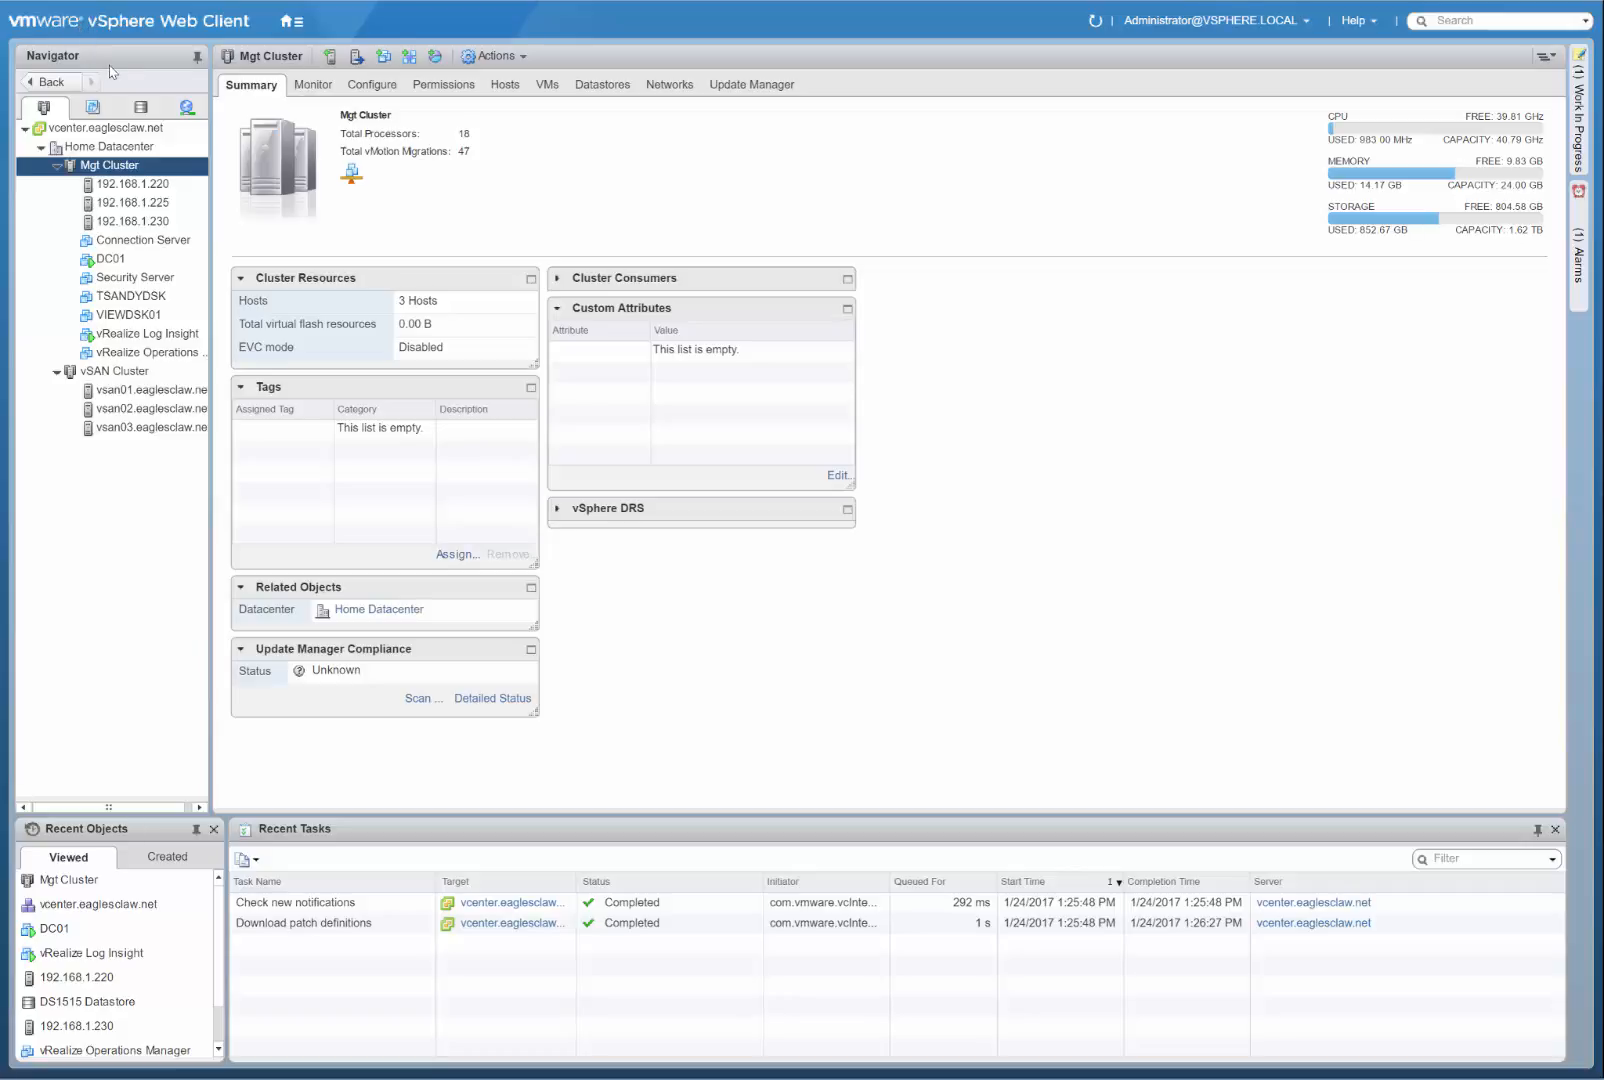
Check the domain membership of the vcenter.eaglesclaw.net node in its Active Directory settings under System Configuration.
left_click(295, 27)
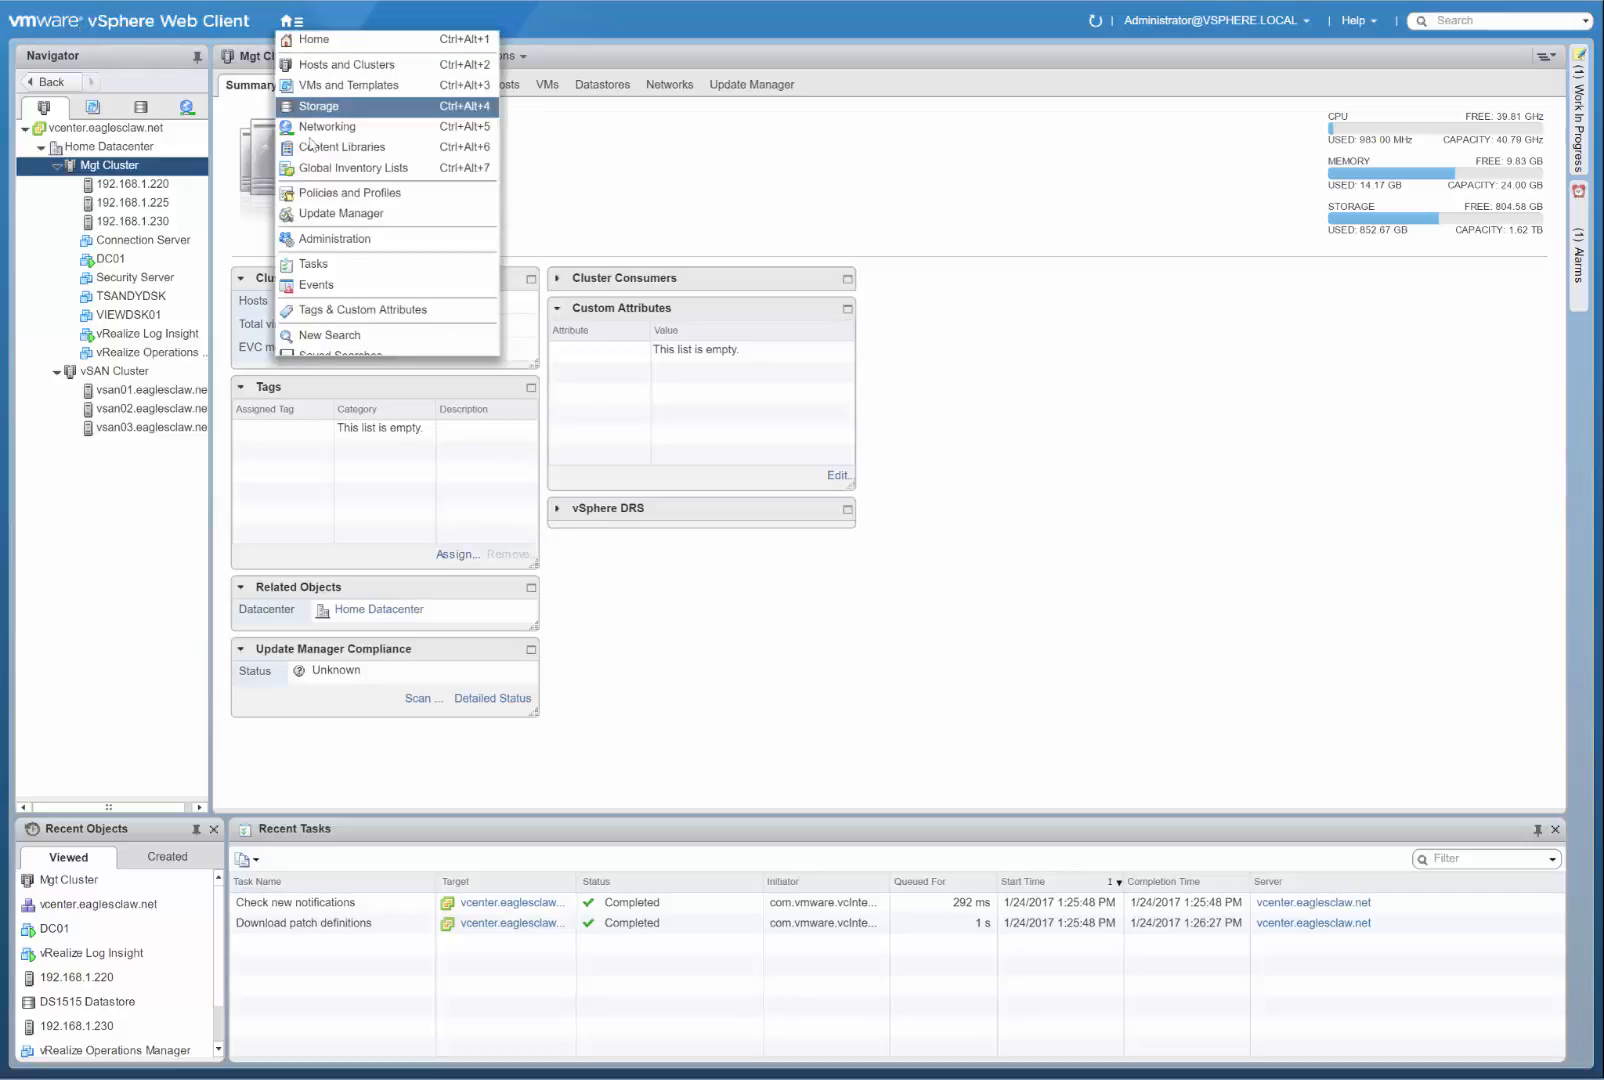
left_click(335, 238)
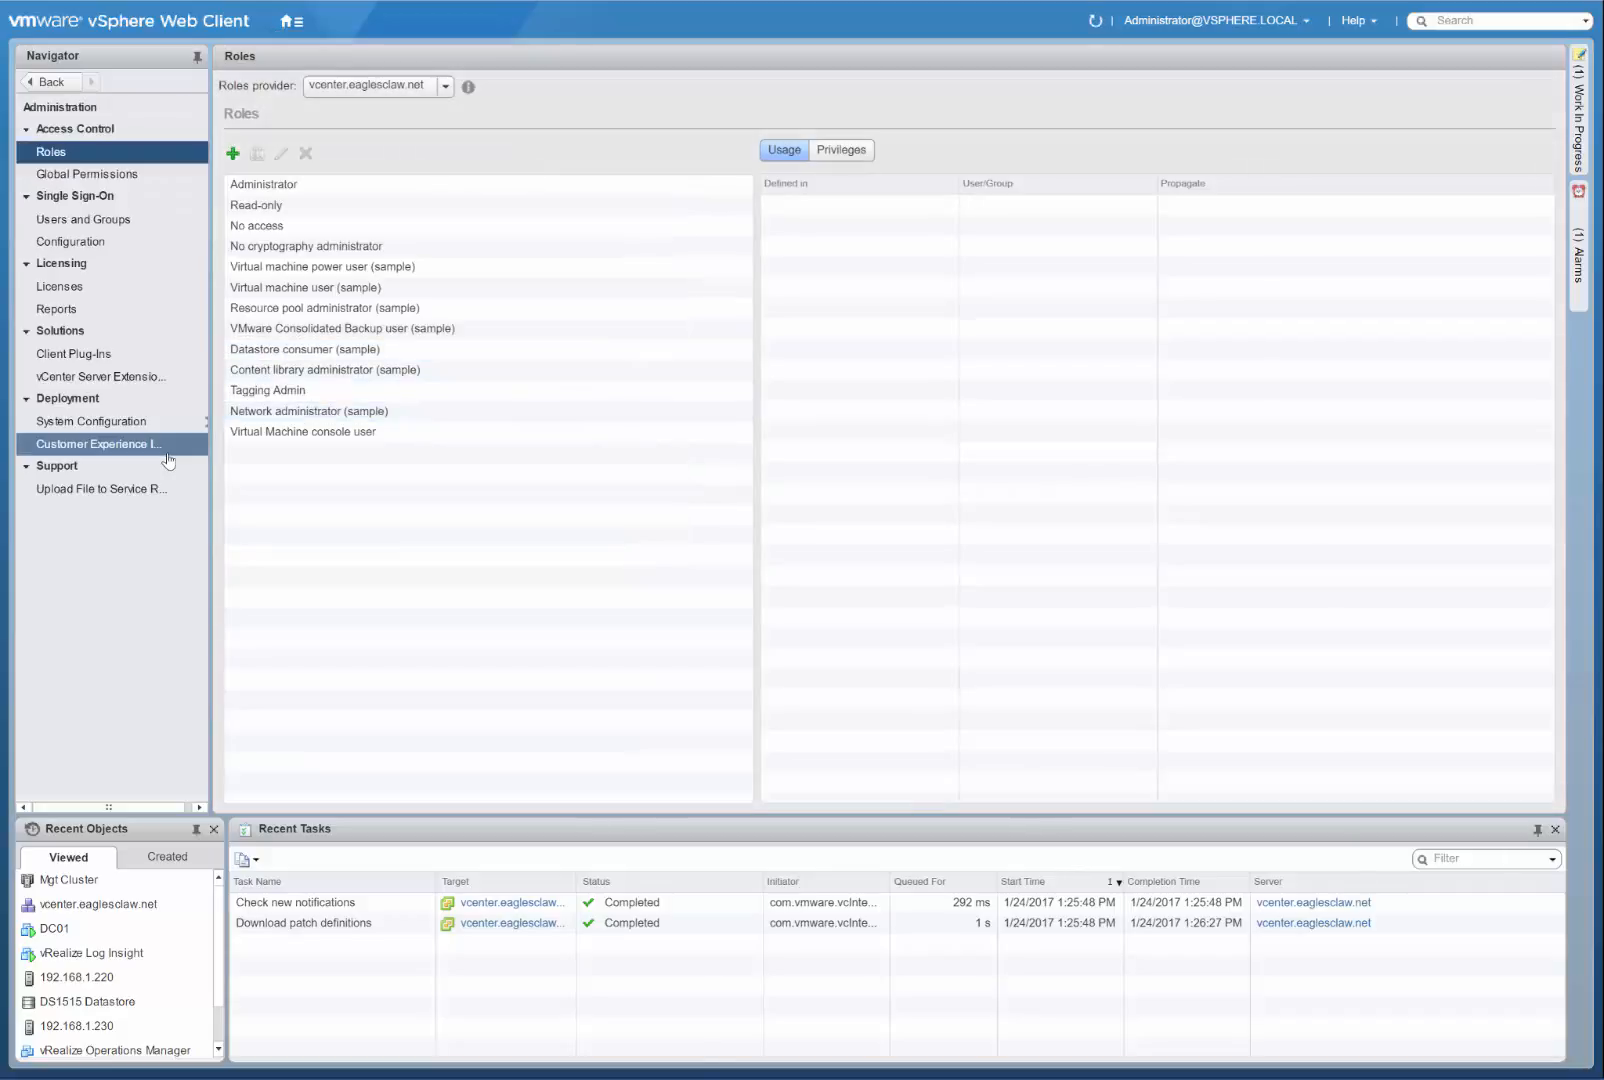
left_click(113, 424)
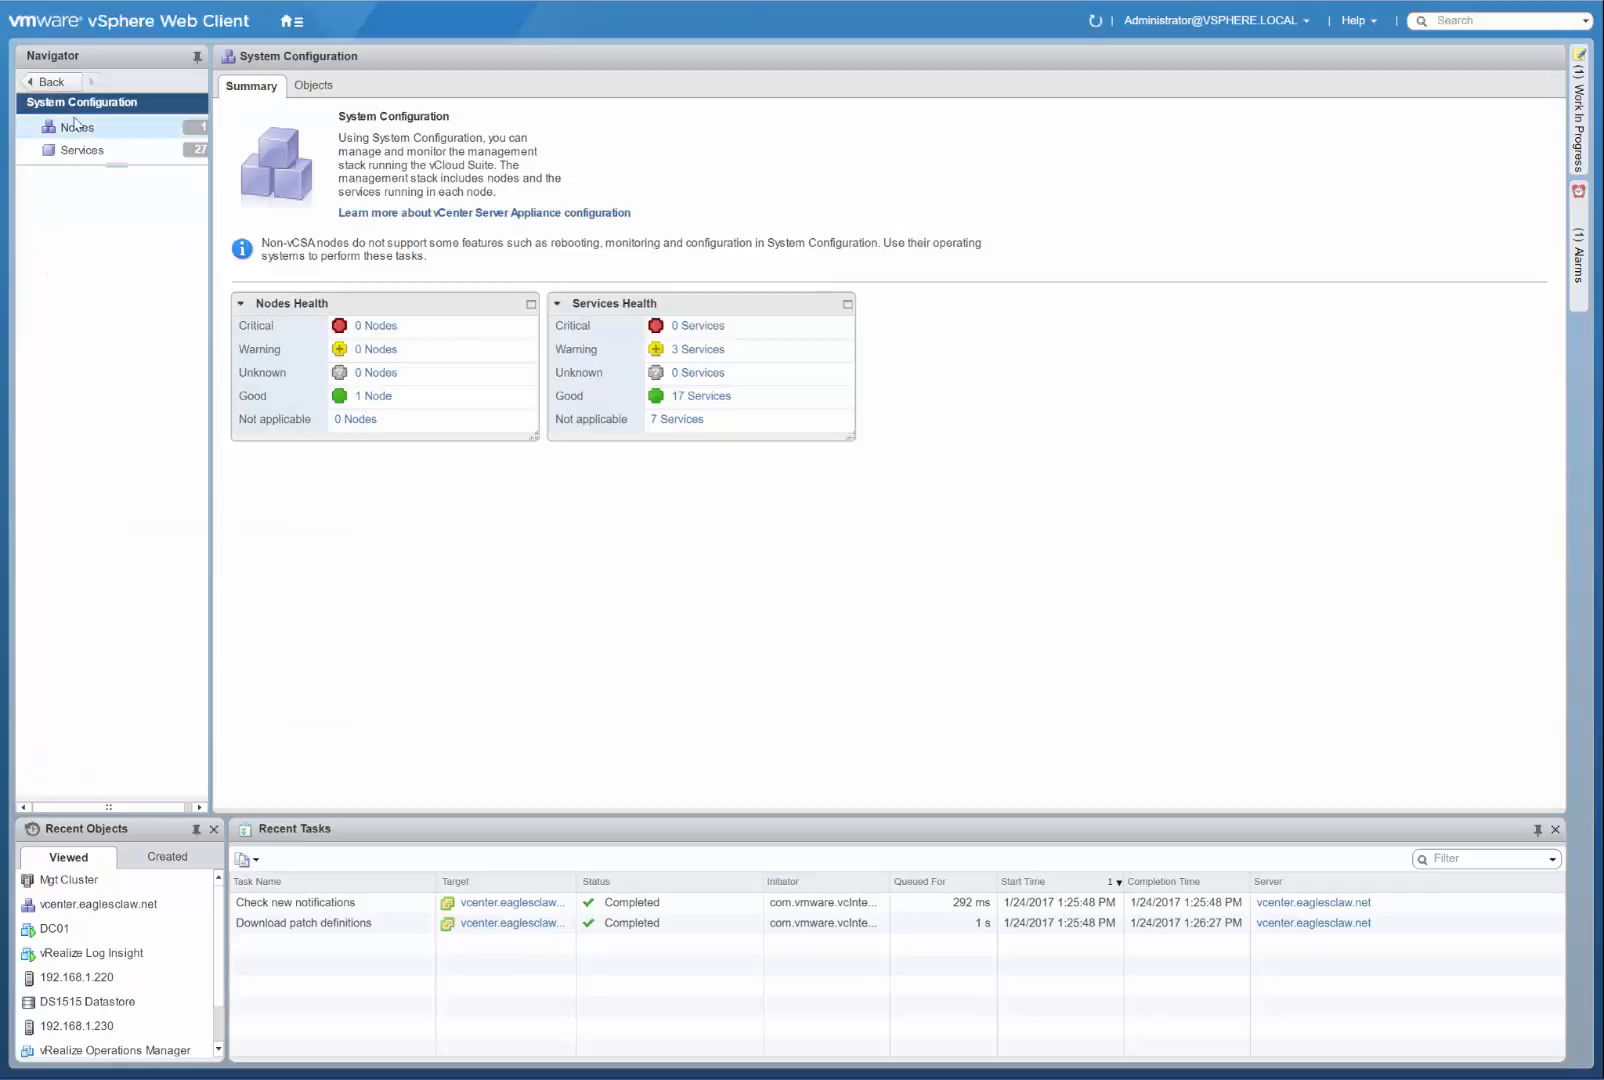
left_click(75, 124)
left_click(92, 207)
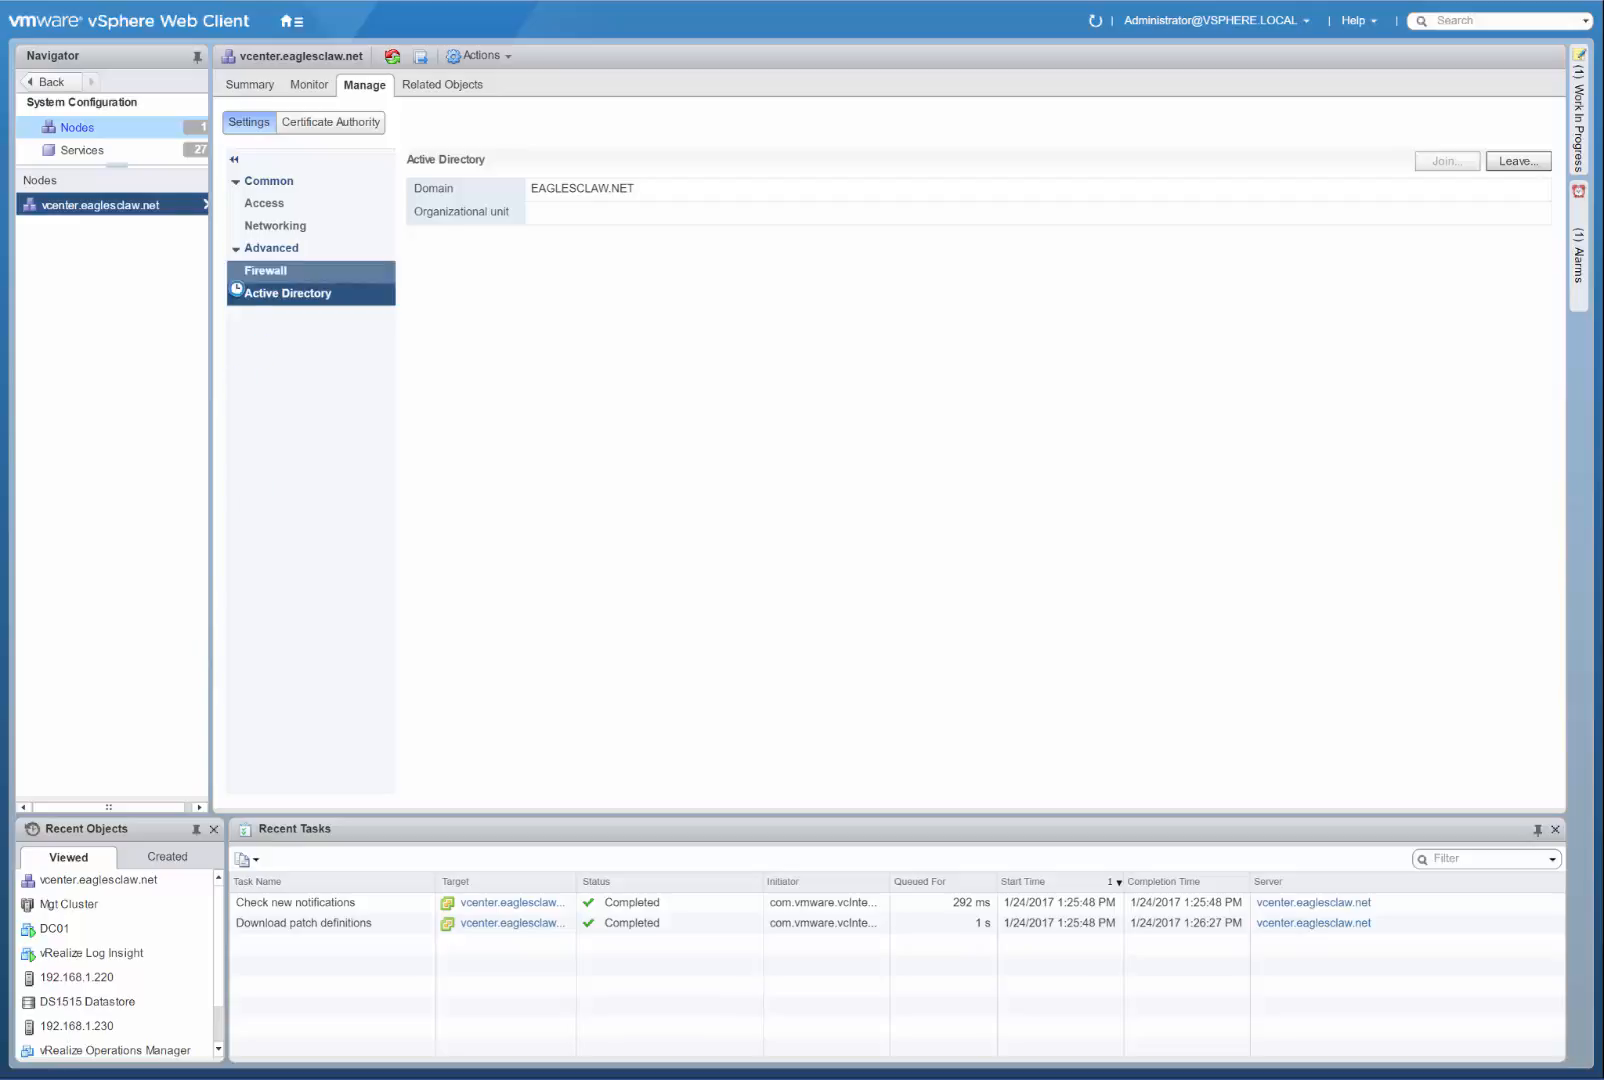
In the Single Sign-On configuration, start adding an identity source of type Active Directory as an LDAP server.
left_click(51, 82)
left_click(51, 82)
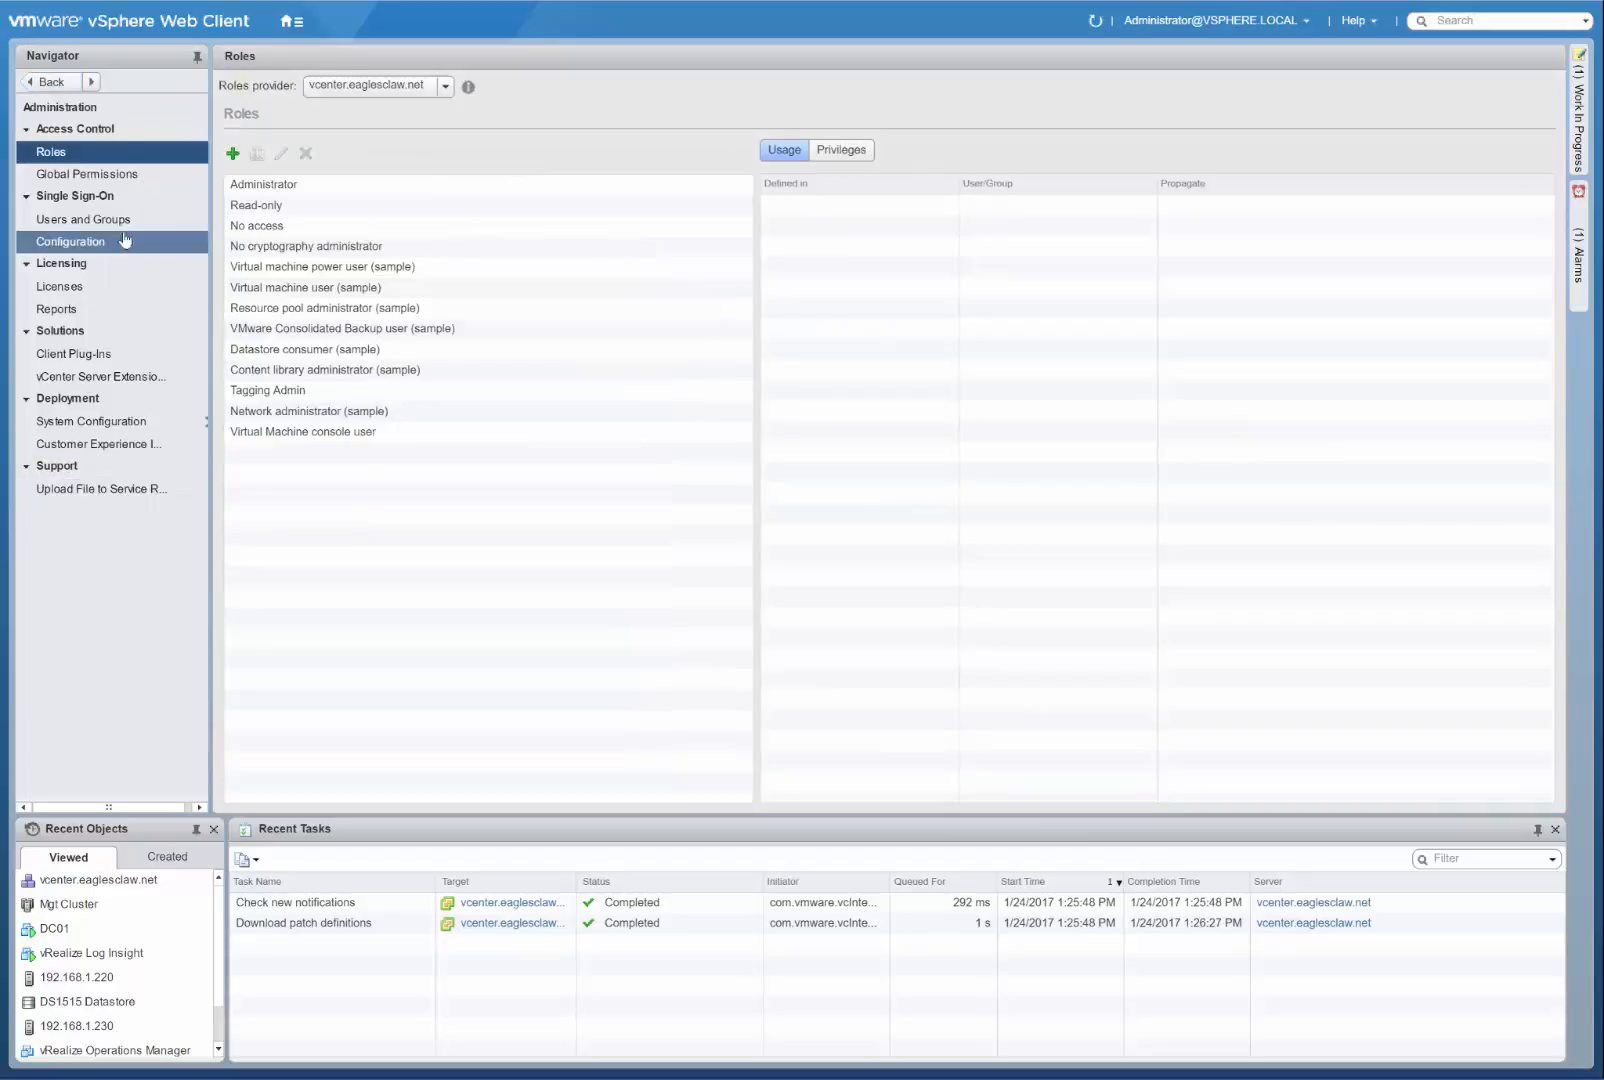
left_click(76, 246)
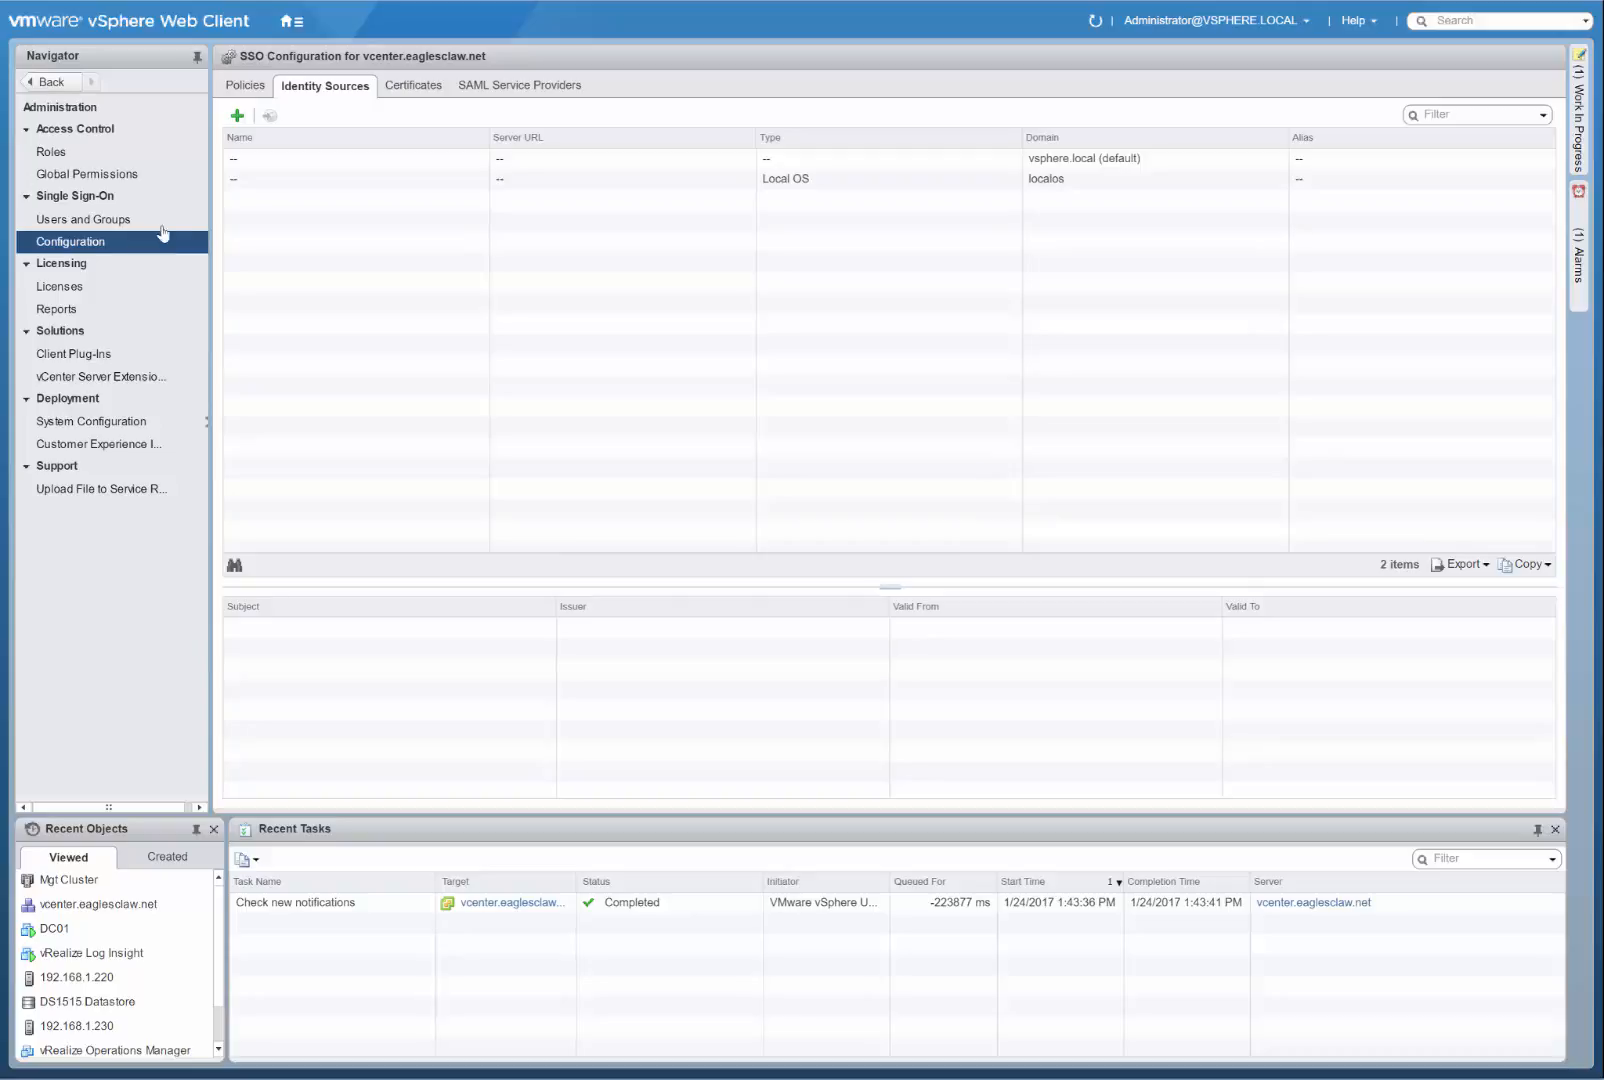
left_click(237, 116)
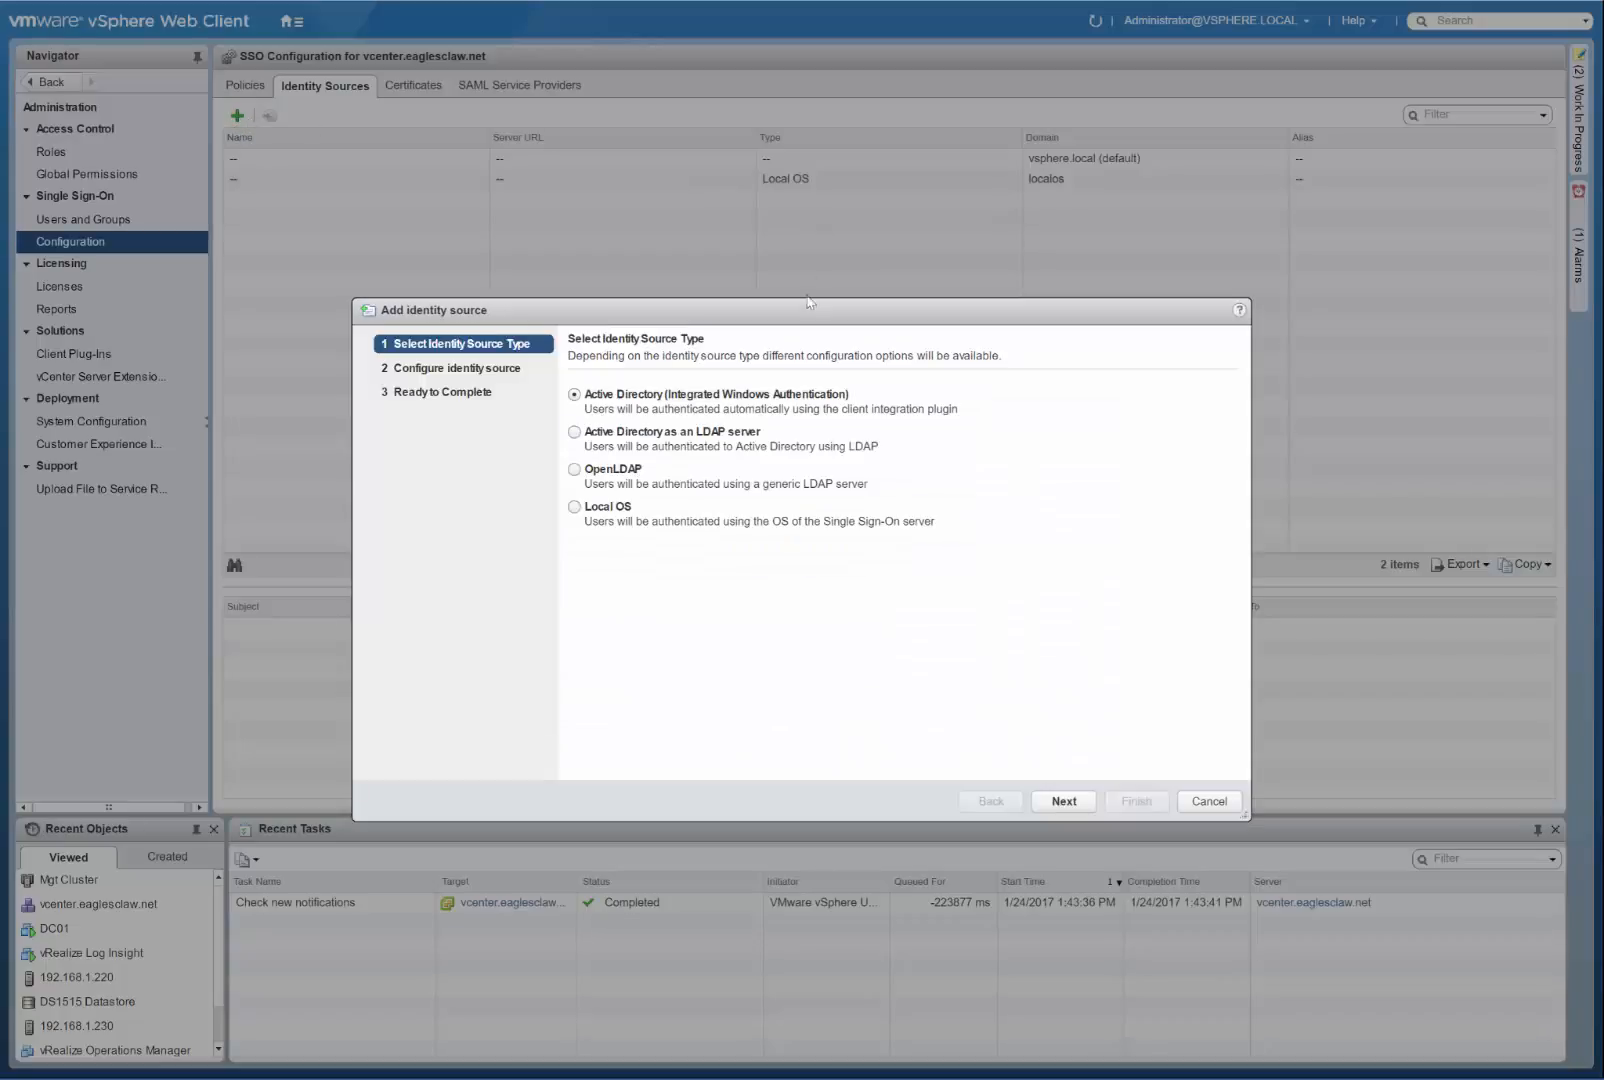
left_click_drag(788, 317, 756, 228)
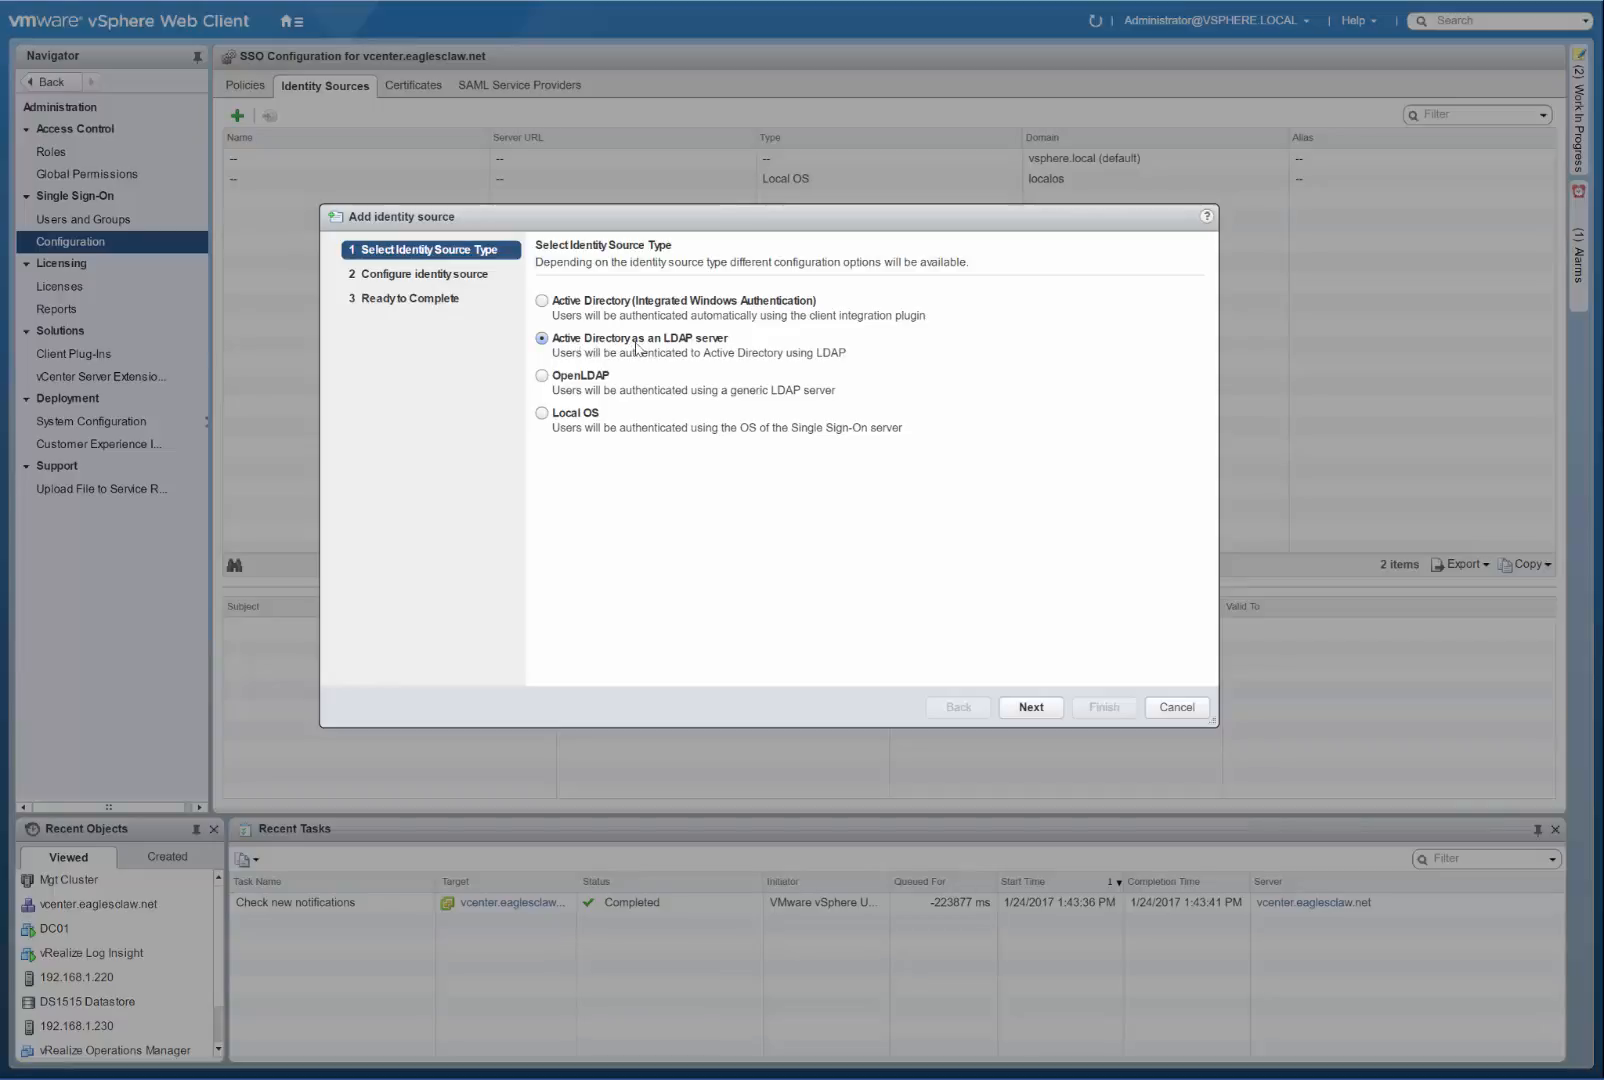
left_click(1032, 710)
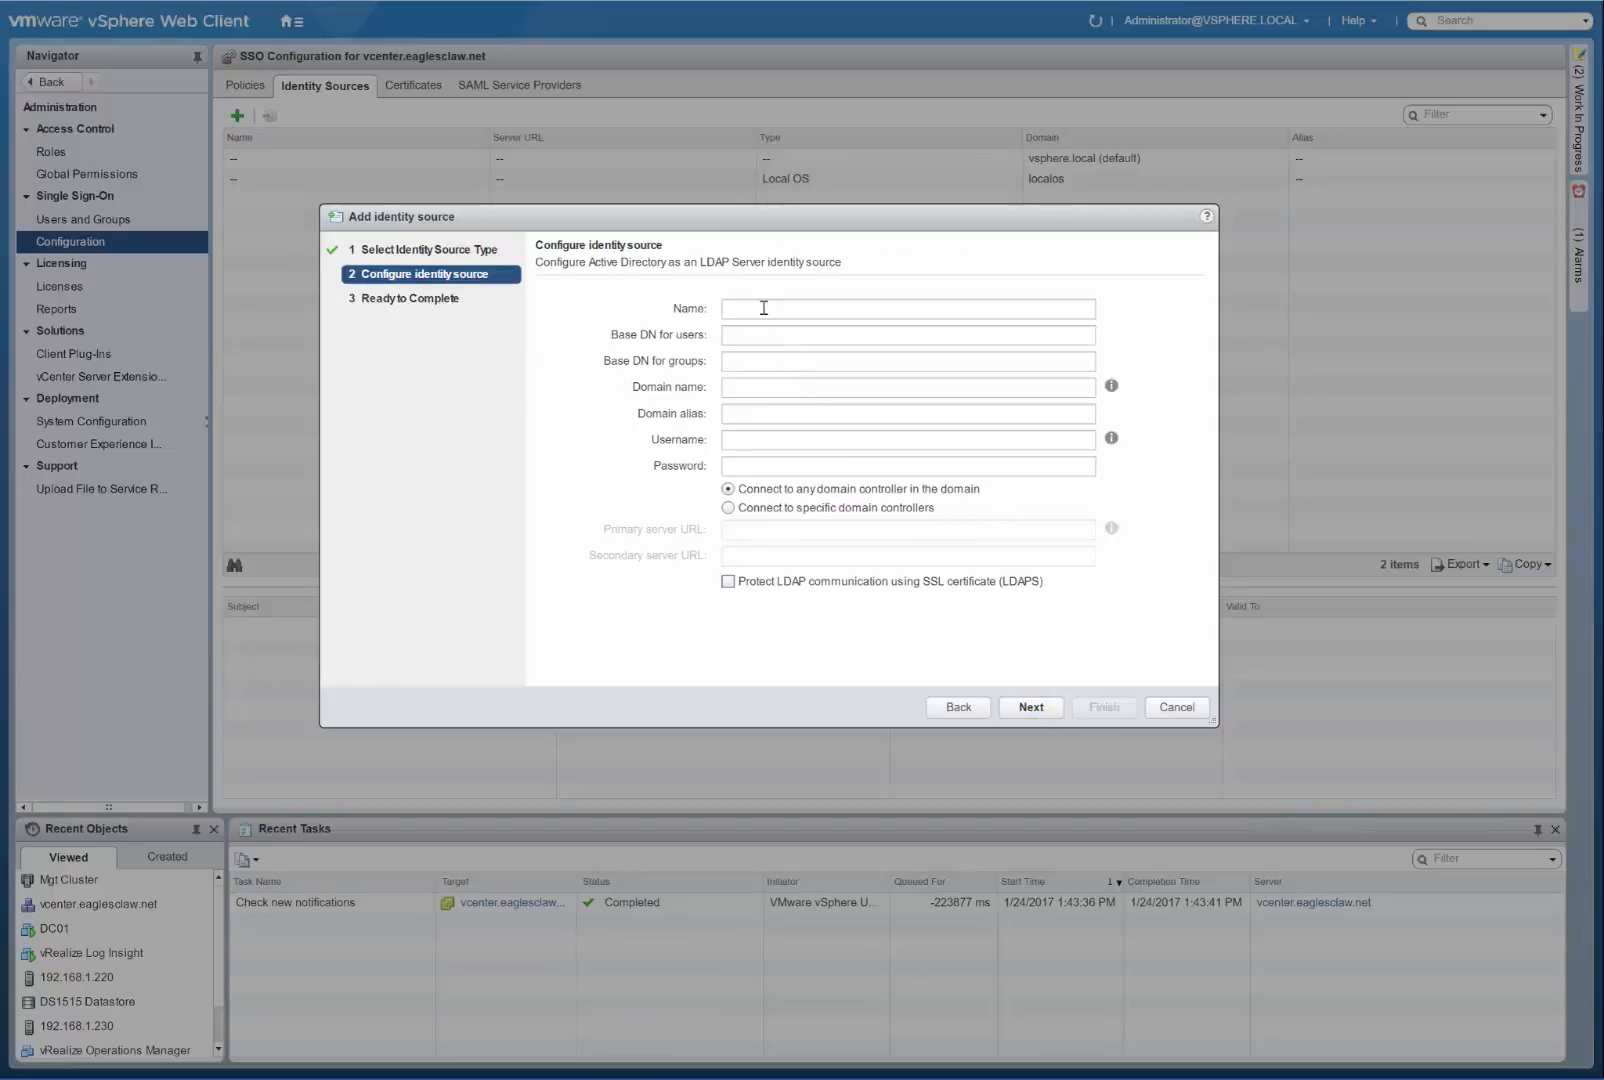
Set both the name and the domain name of the identity source to eaglesclaw.net.
left_click(764, 308)
type("eagl")
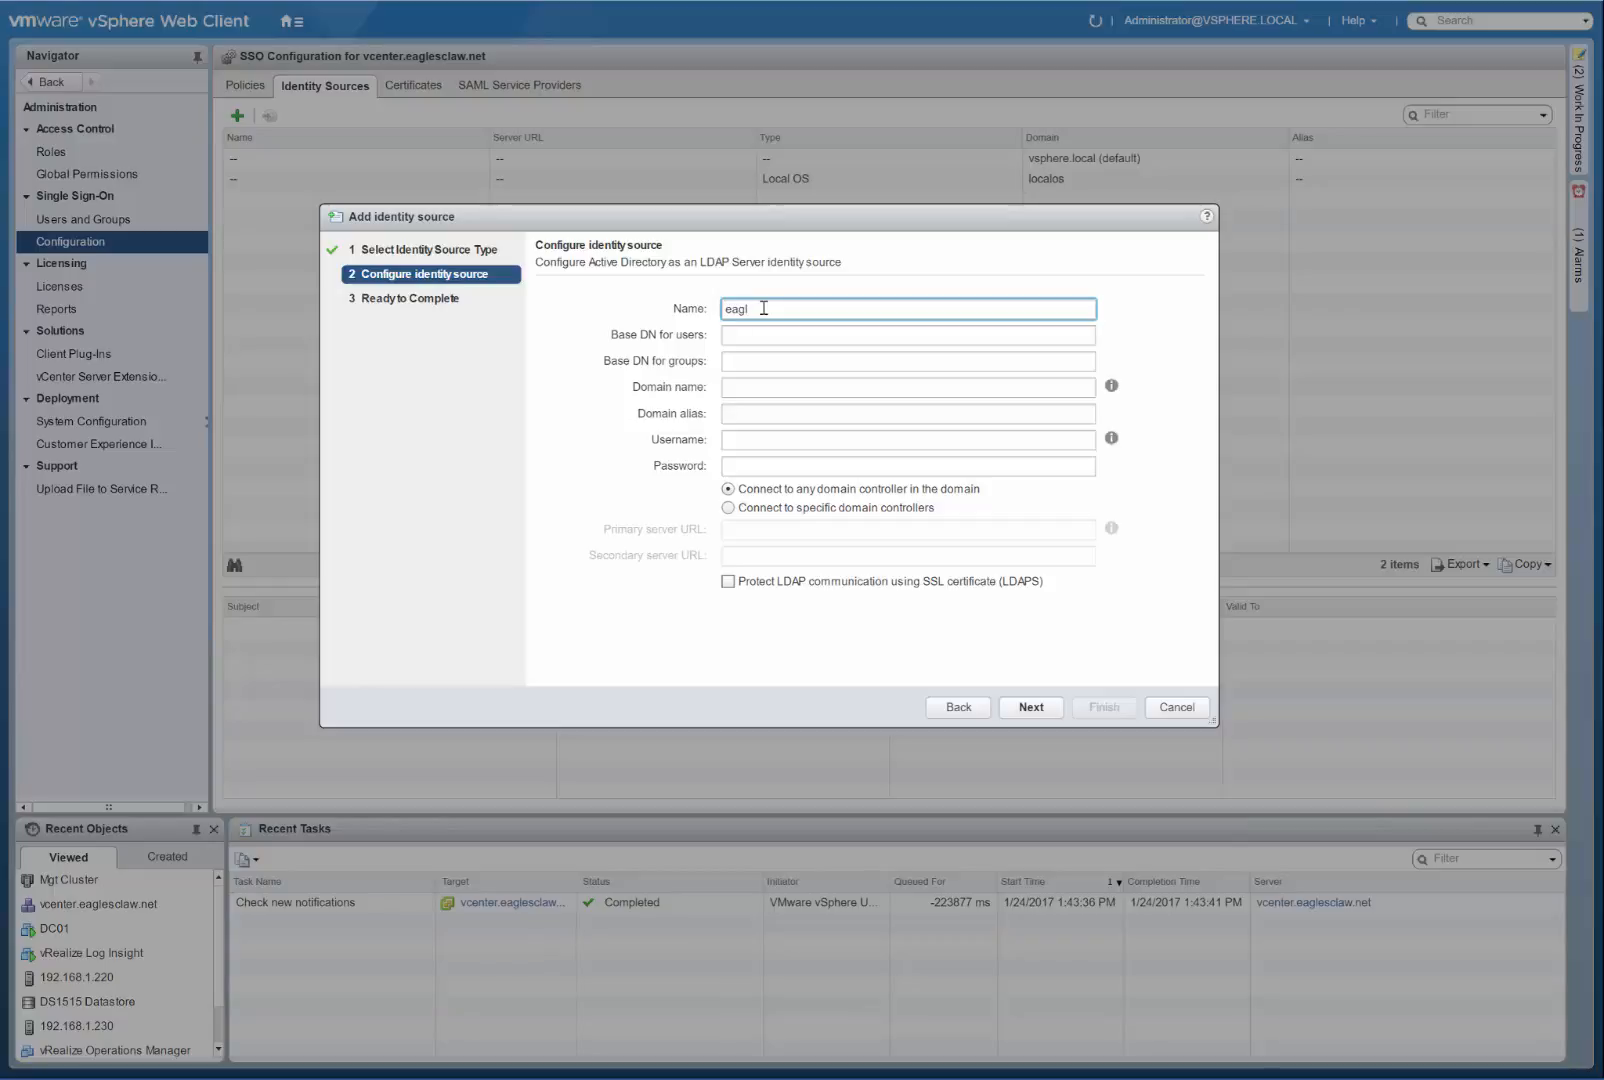
type("lesc")
type("law.net")
left_click_drag(830, 308, 665, 298)
key("ctrl+c")
left_click(768, 391)
key("ctrl+v")
Set the identity source's domain alias to eaglesclaw.
left_click(773, 415)
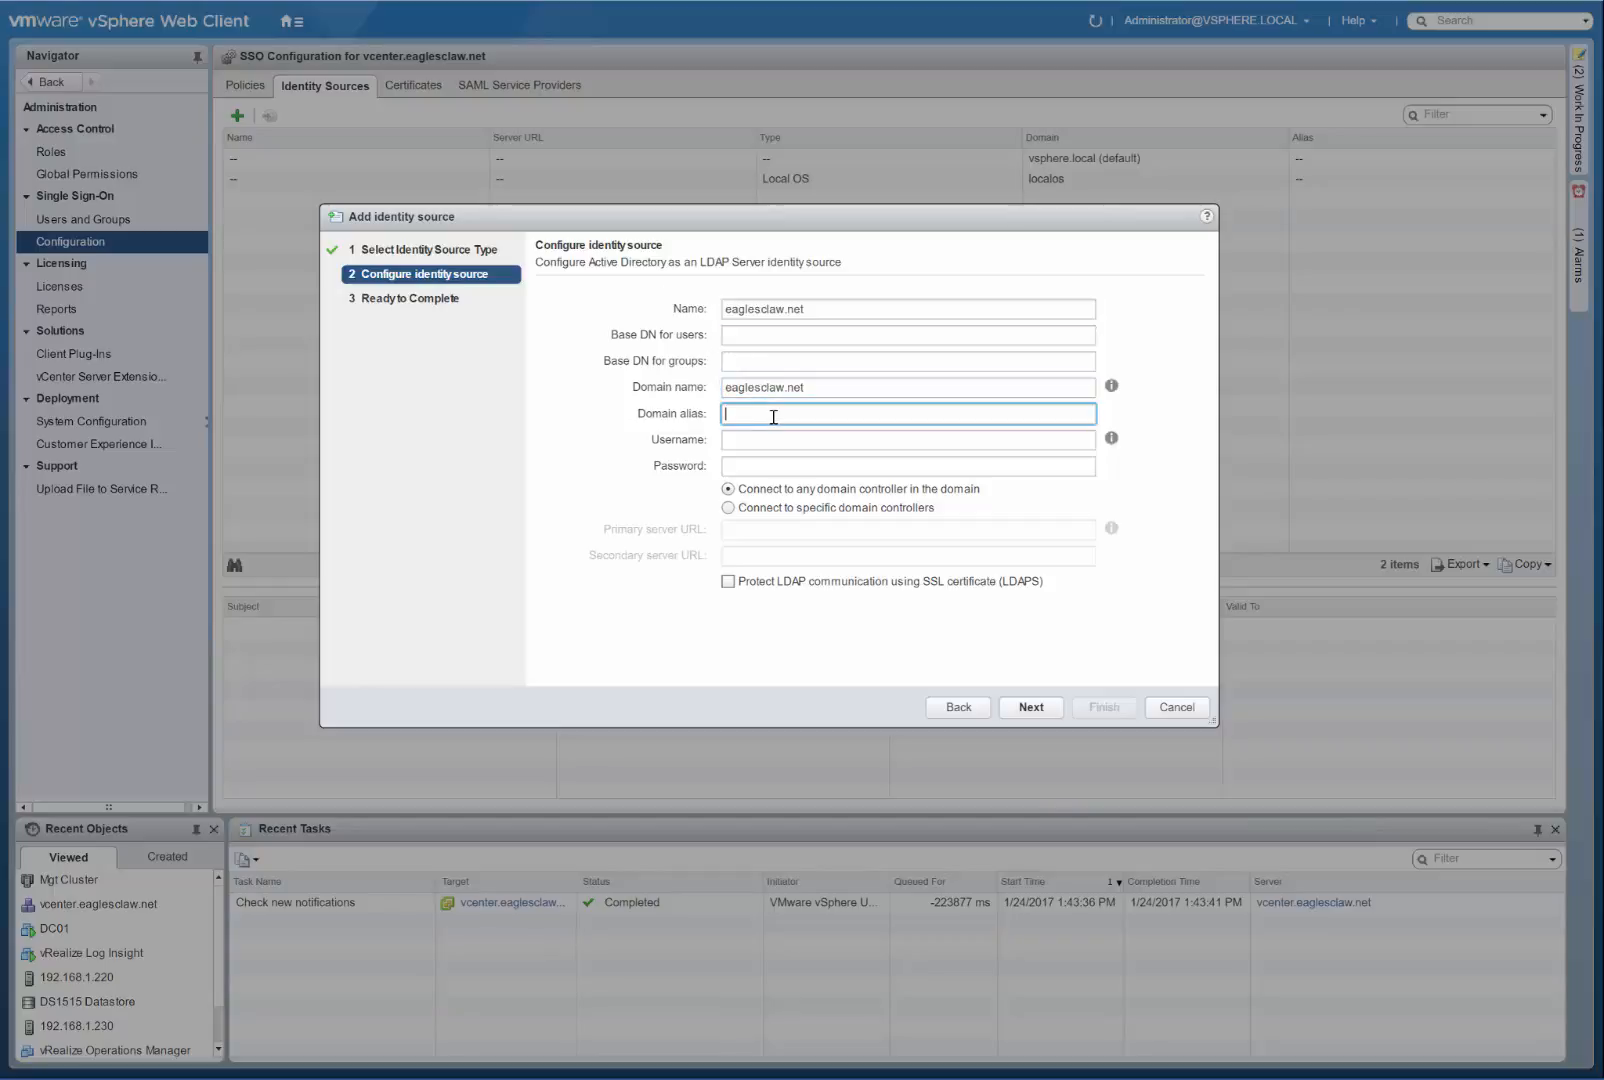
key("ctrl+v")
key("BackSpace")
key("BackSpace")
key("BackSpace")
Set the base DN for both users and groups to DC=eaglesclaw,DC=net.
left_click(755, 338)
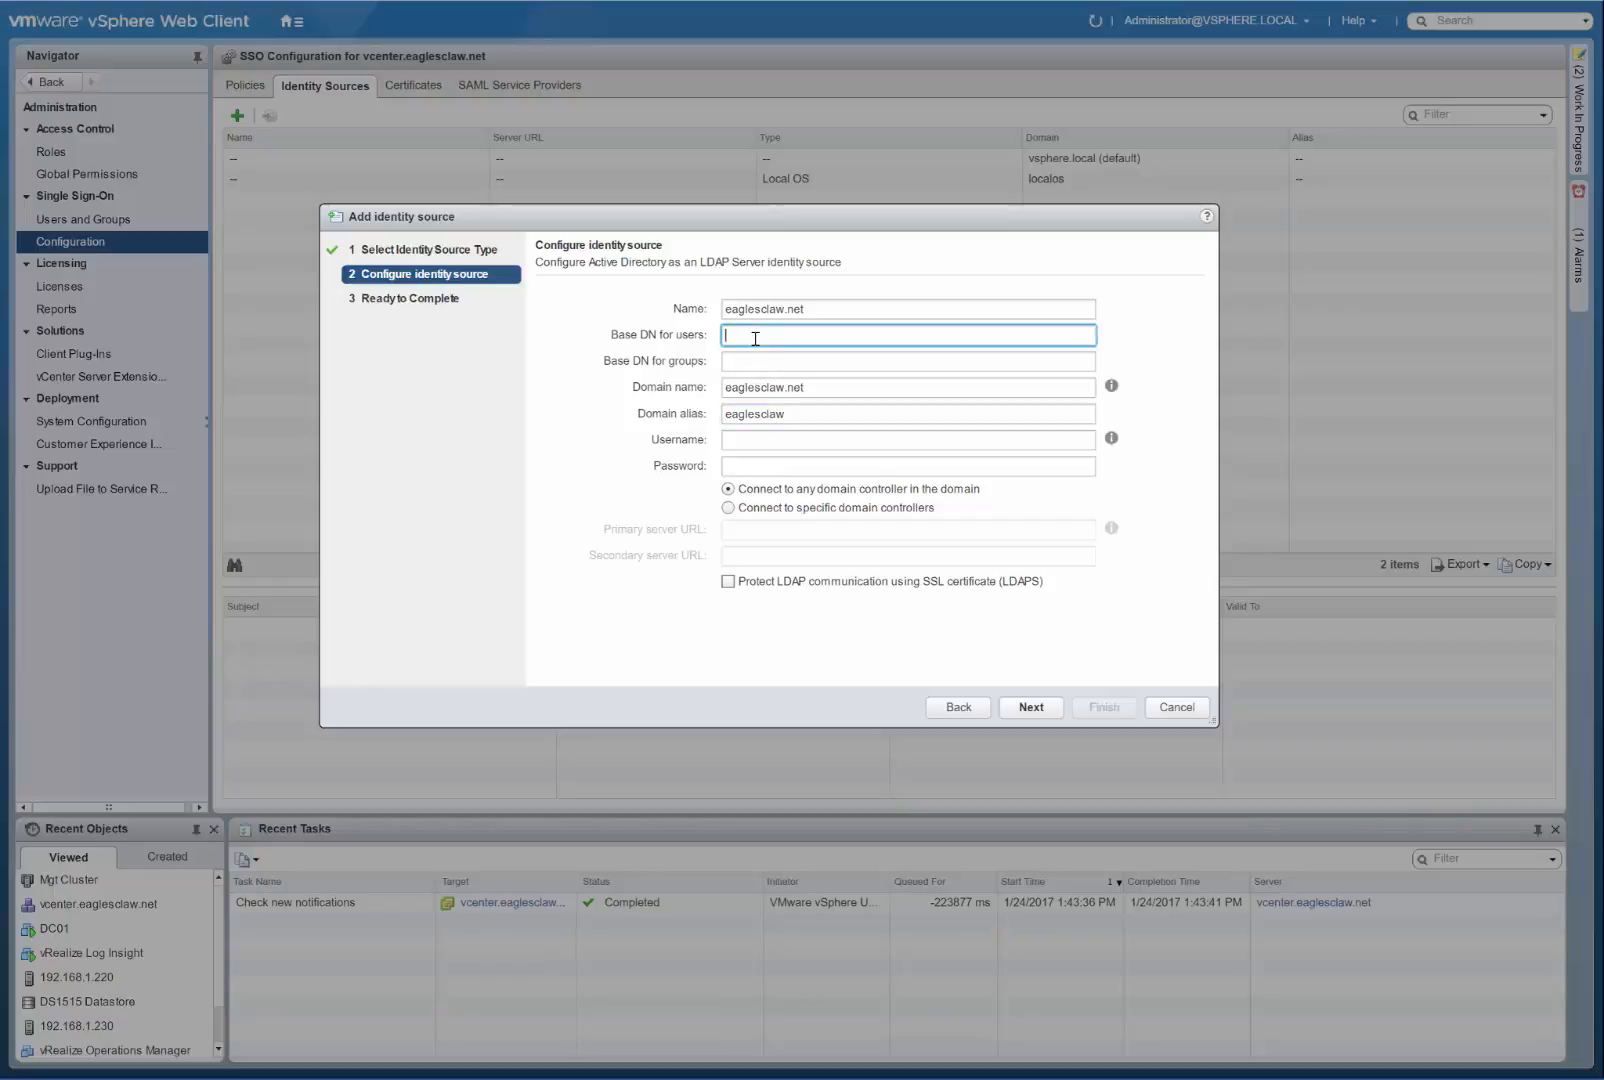
type("DC=")
type("=")
type("eagle")
type("sclaw")
type(",")
type("DC=net")
left_click_drag(882, 335, 684, 331)
key("ctrl+c")
left_click(778, 358)
key("ctrl+v")
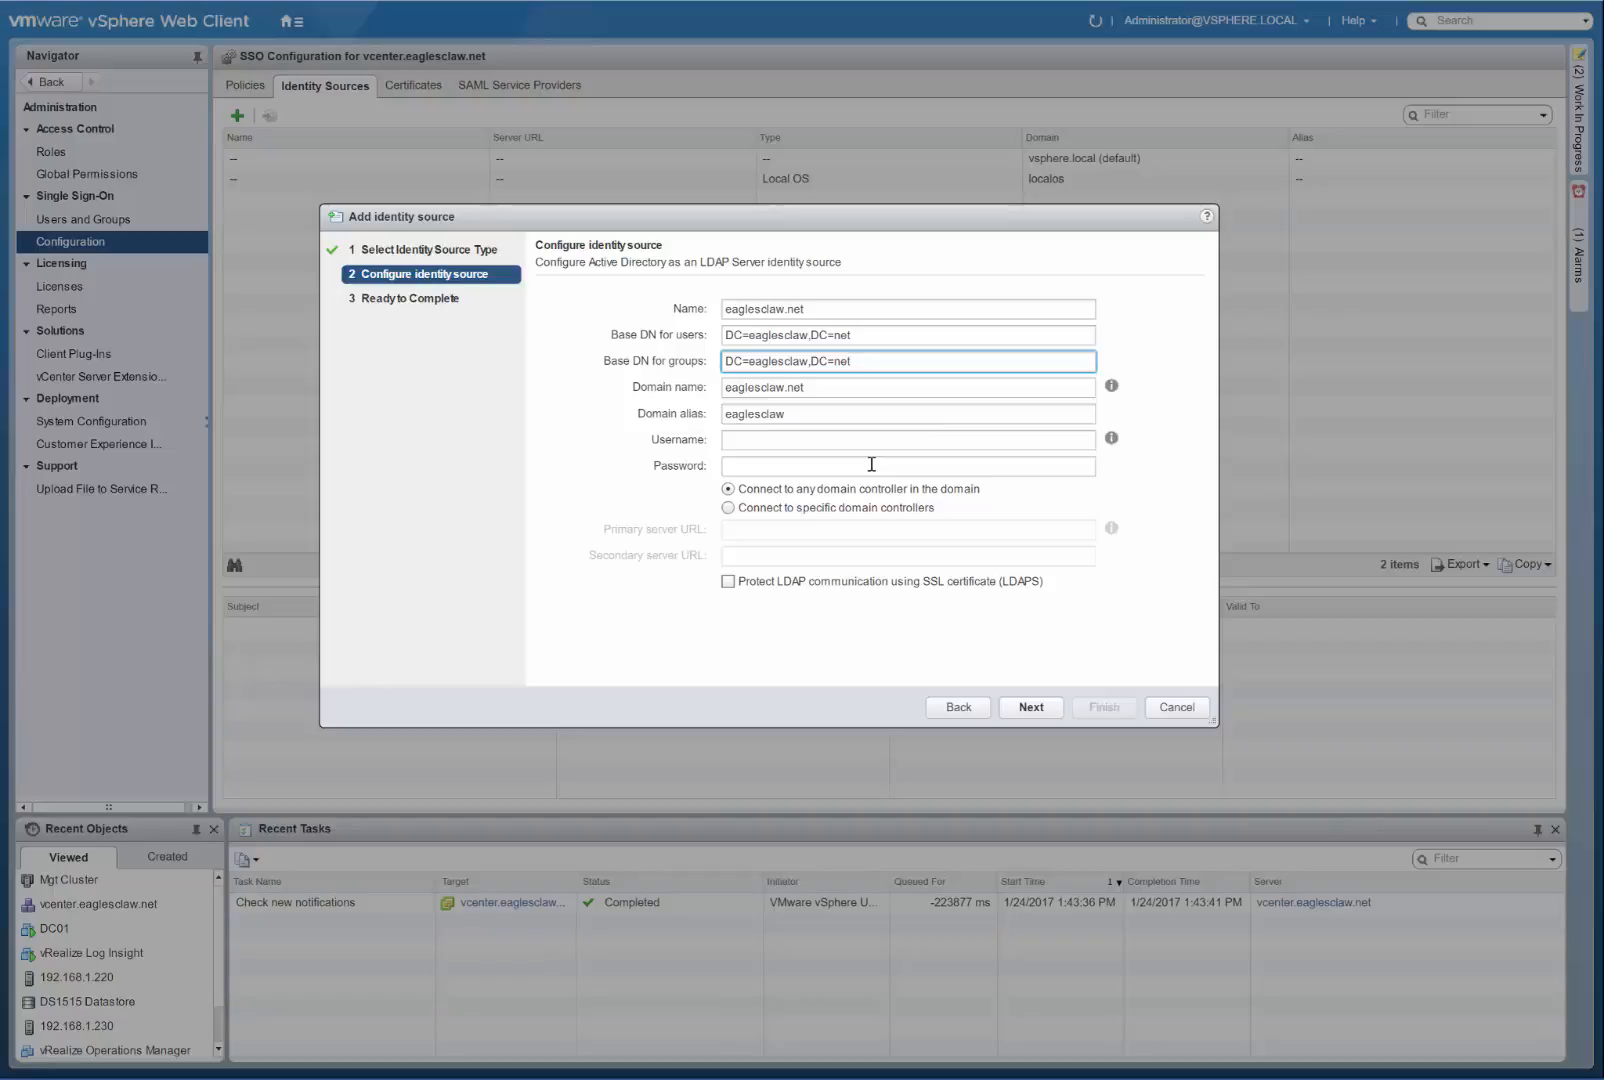
Enter the domain administrator's user name and password for the LDAP connection and finish adding the identity source.
left_click(787, 441)
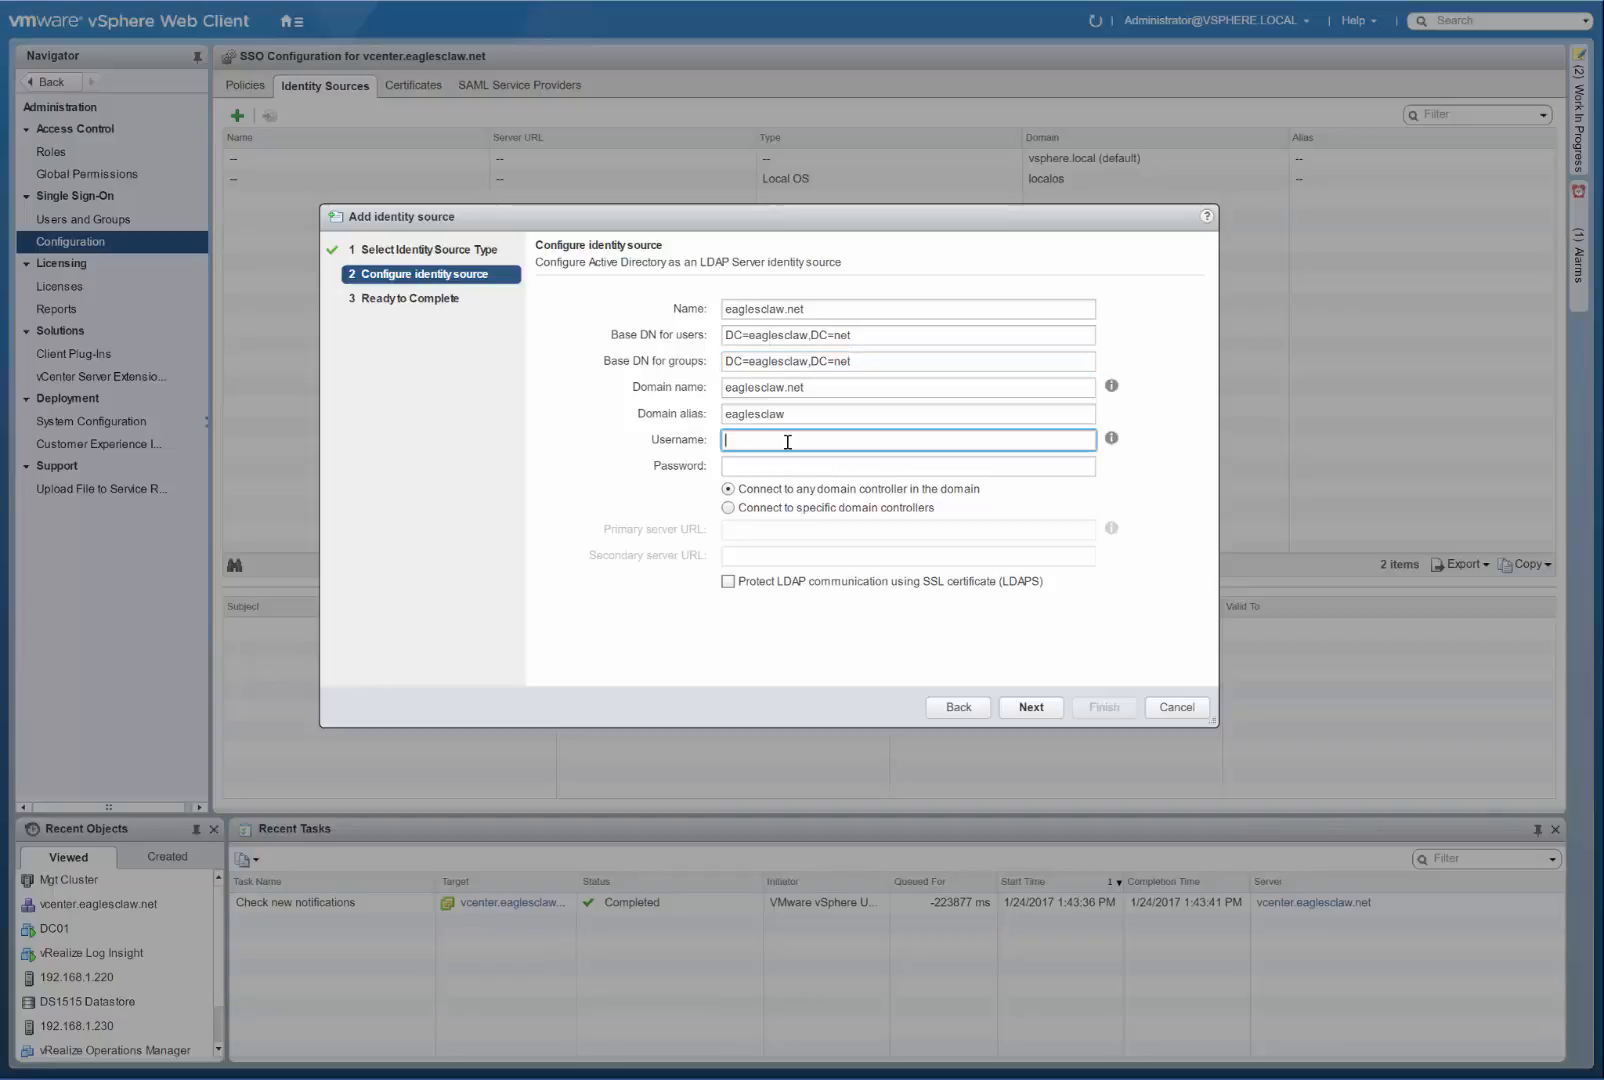
key("Tab")
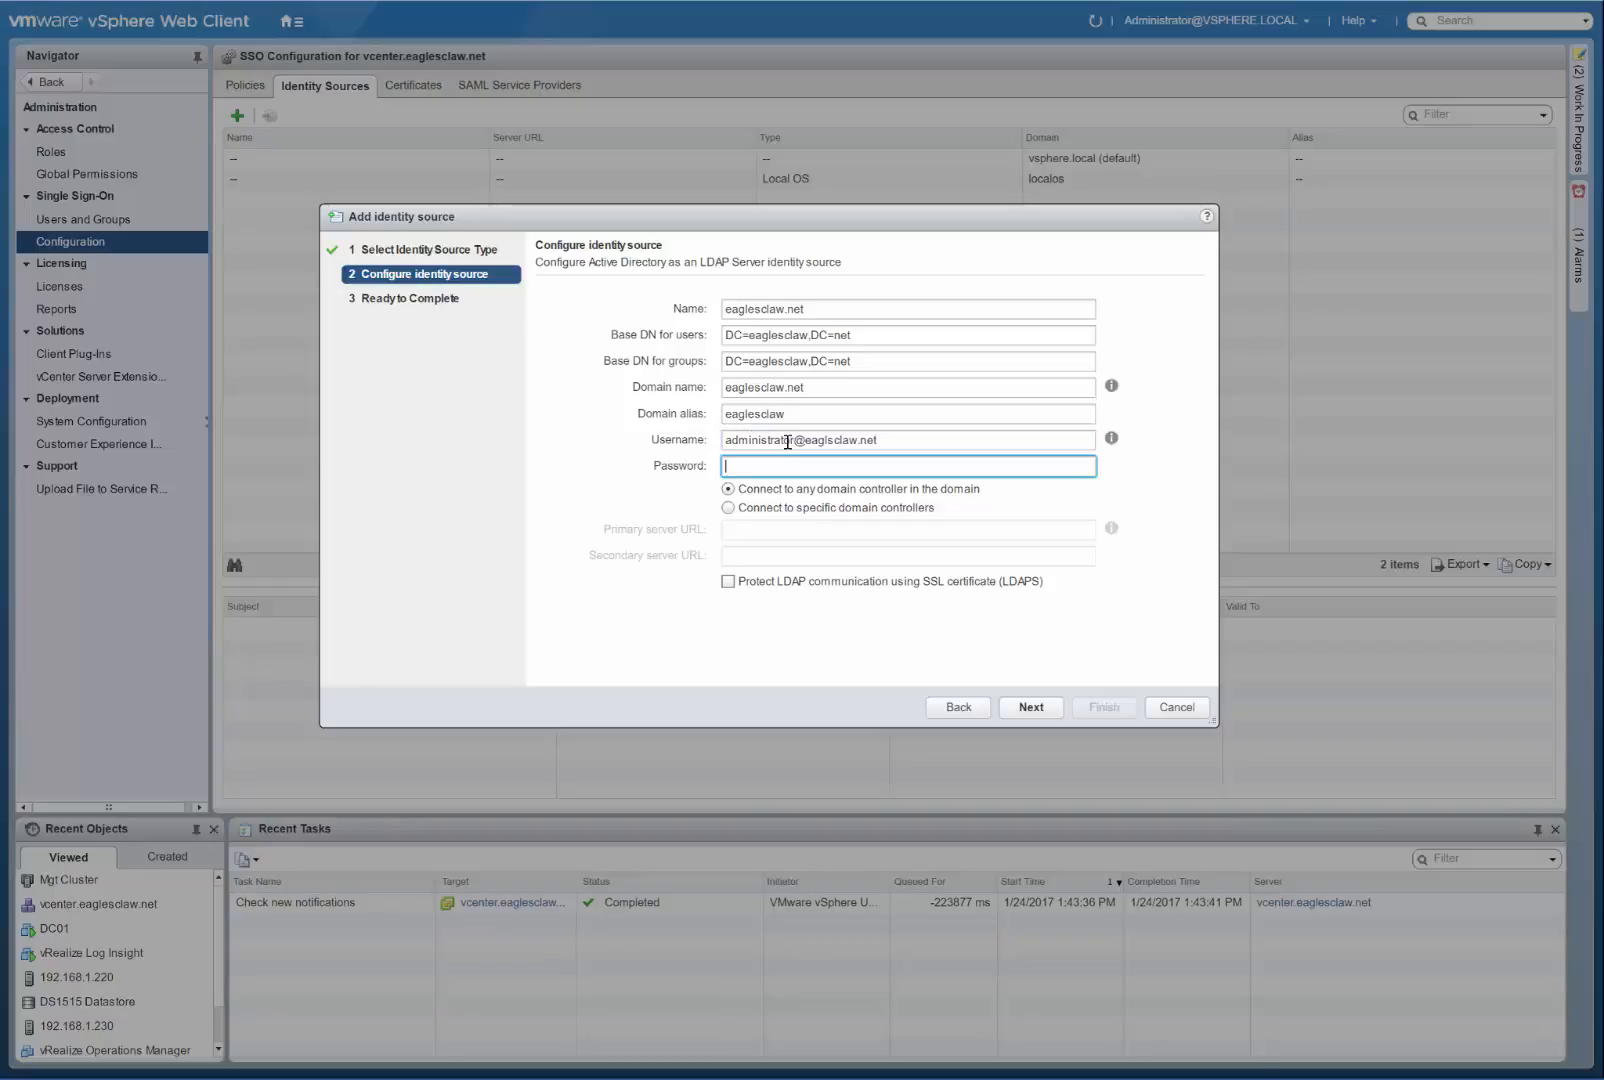
type("**************")
left_click(1040, 712)
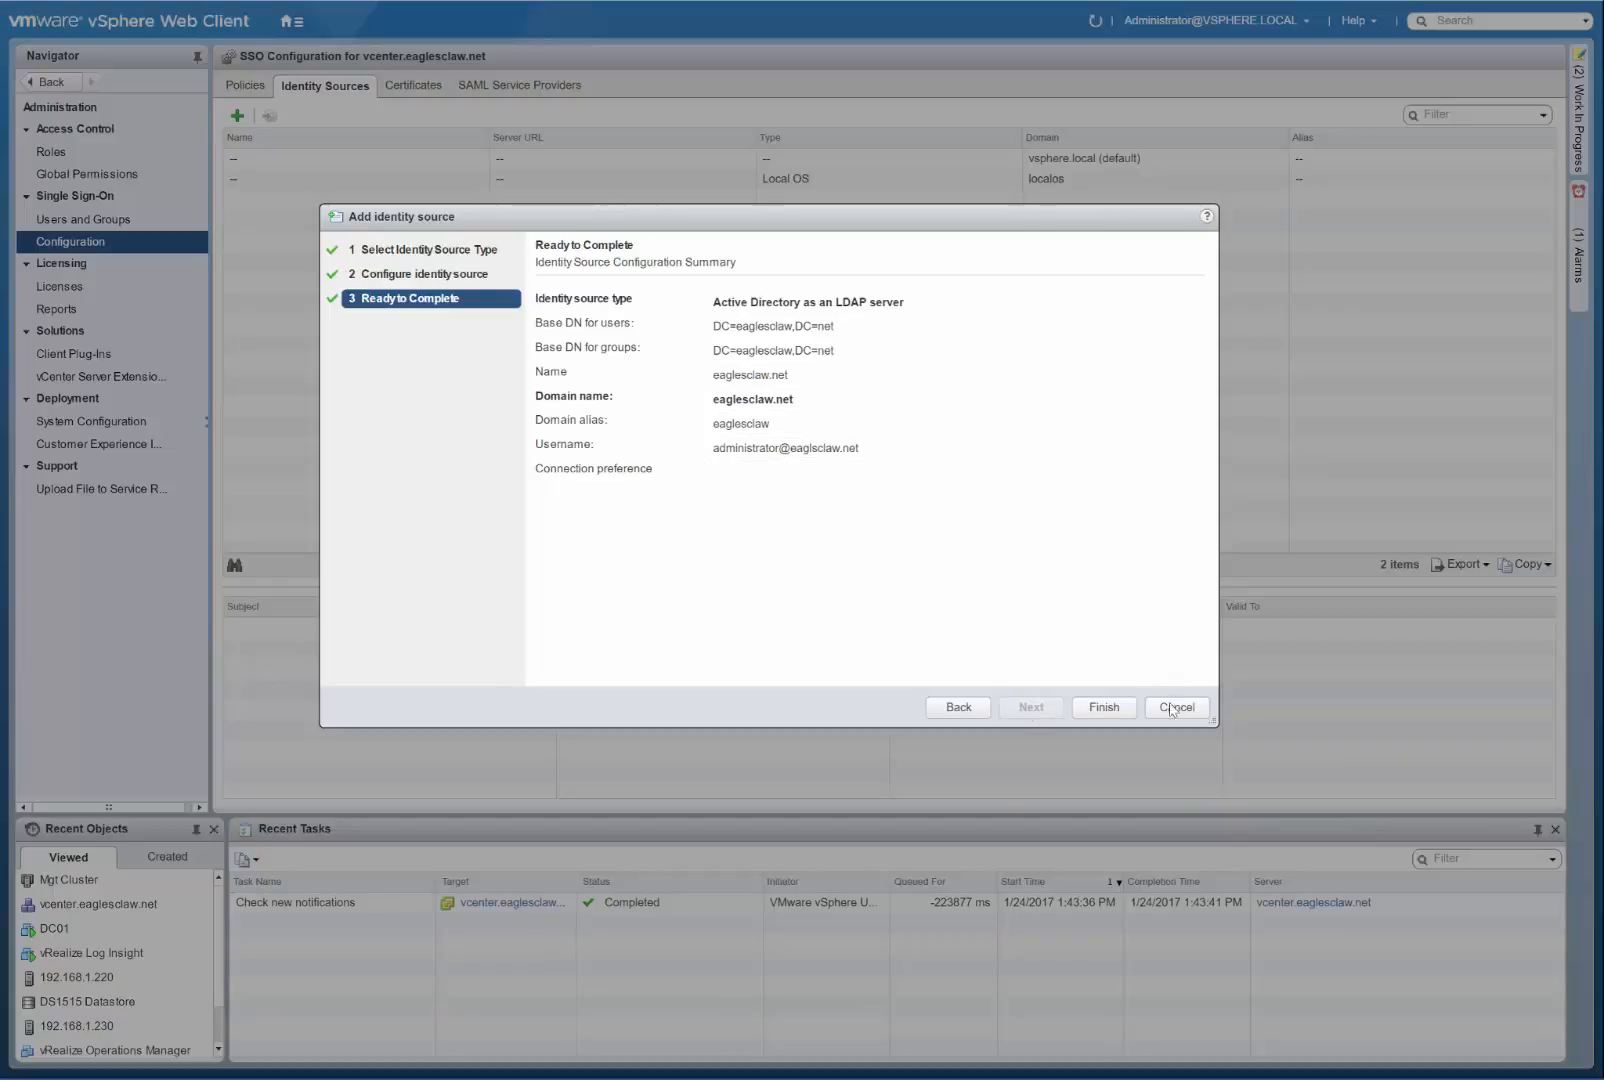
left_click(1097, 709)
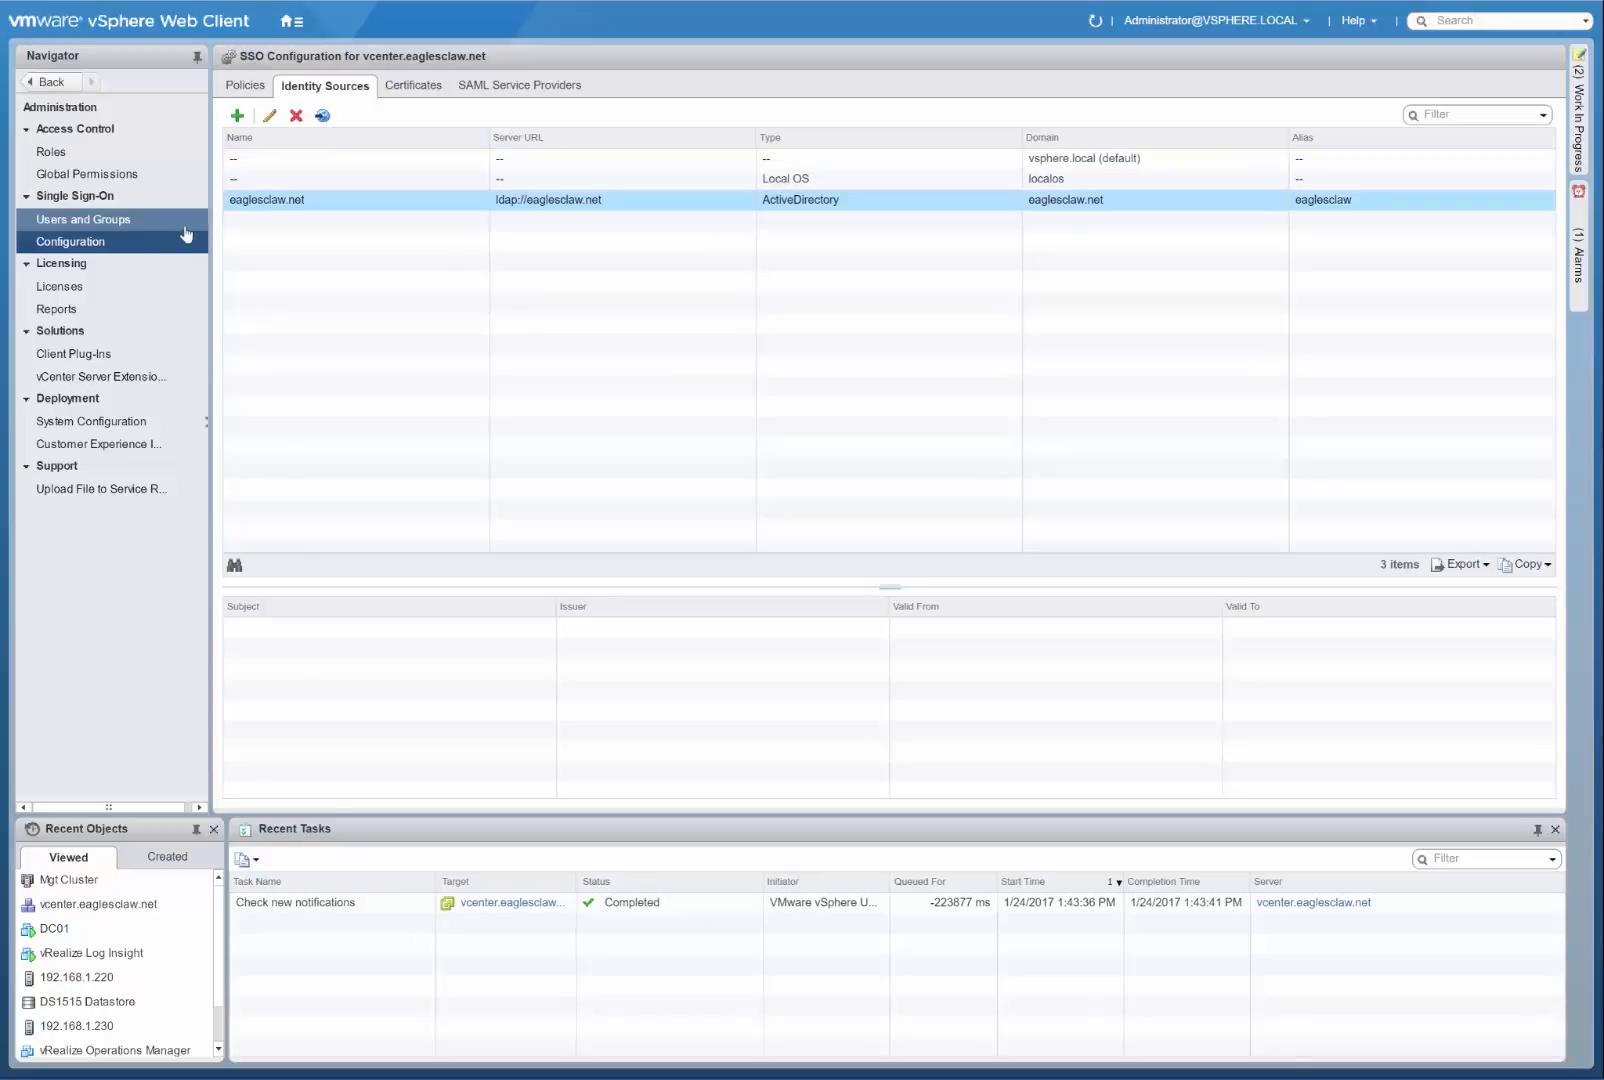
Start adding a member to the vsphere.local Administrators group, with eaglesclaw.net as the domain to choose from.
left_click(147, 222)
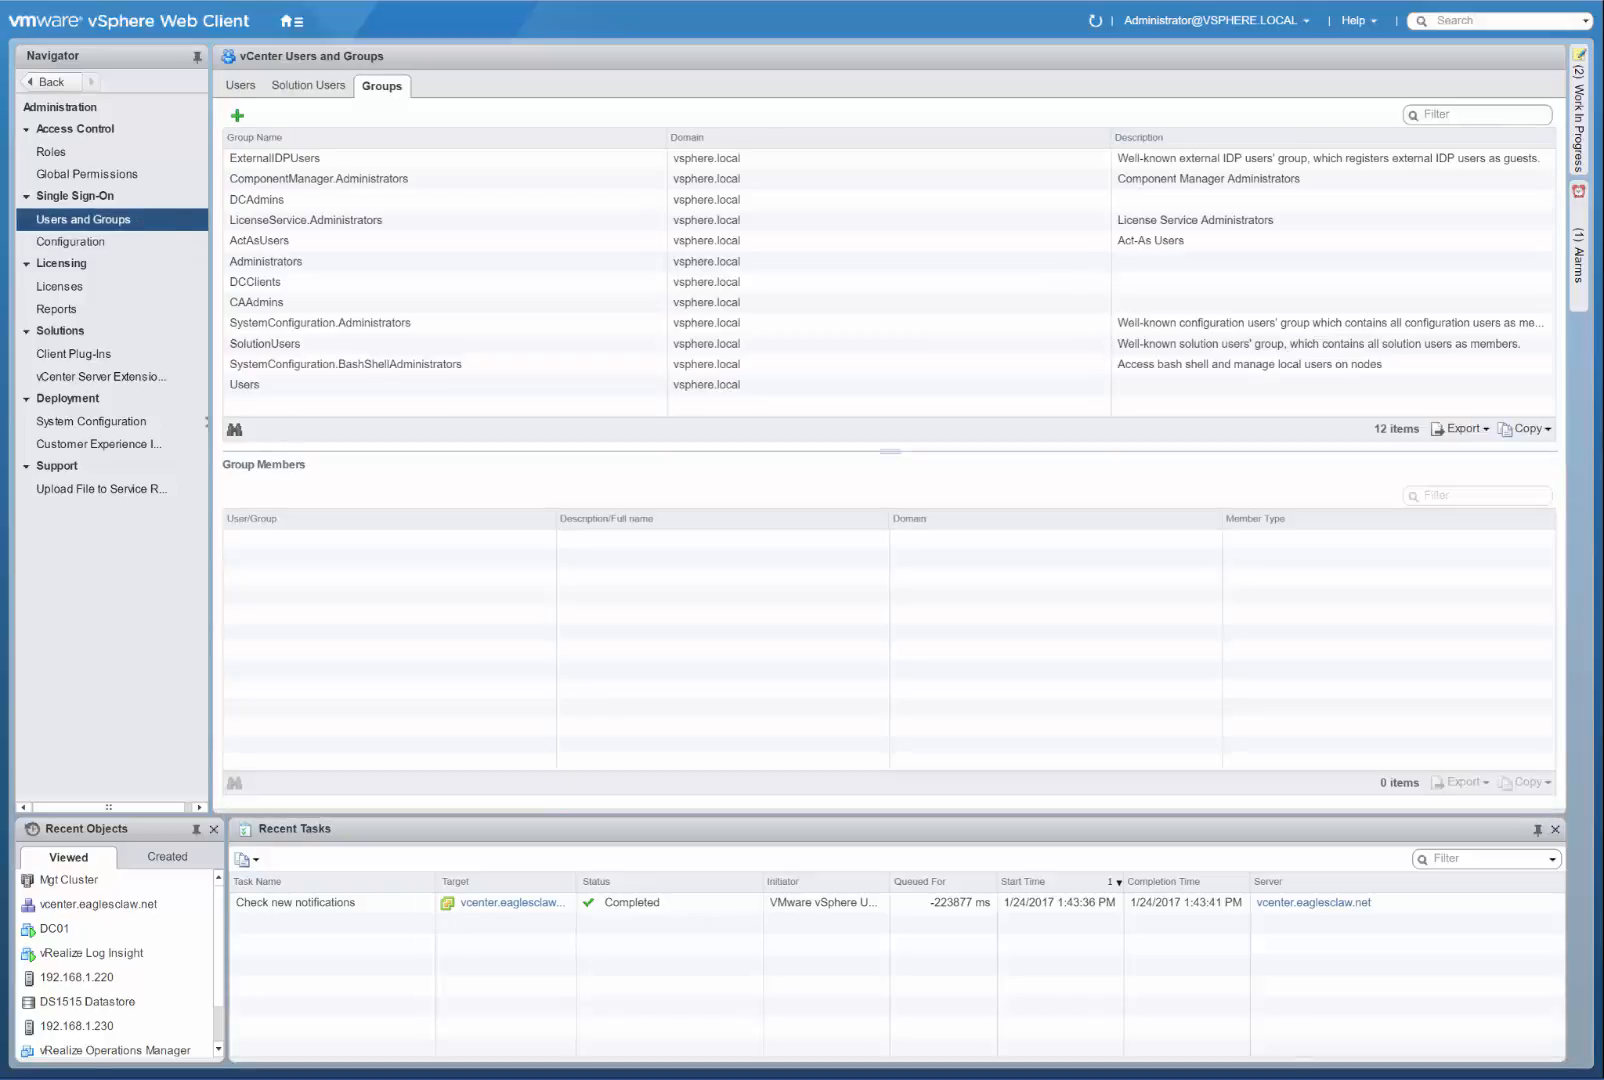
left_click(355, 265)
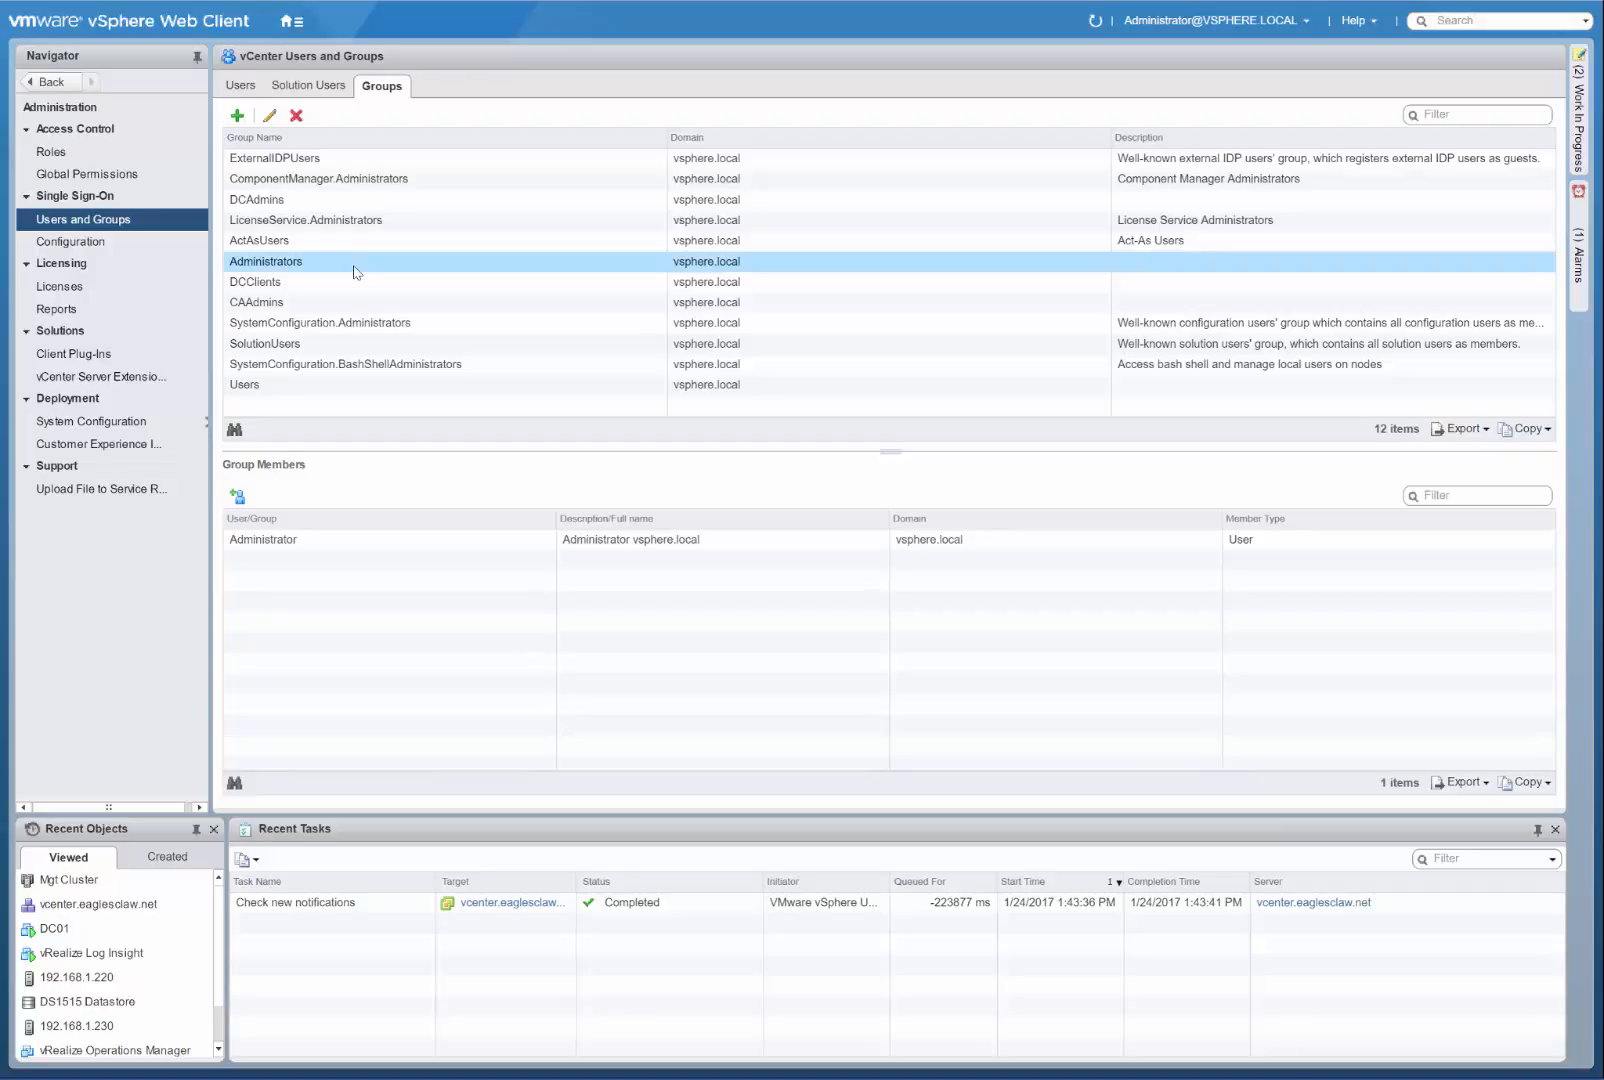
left_click(241, 494)
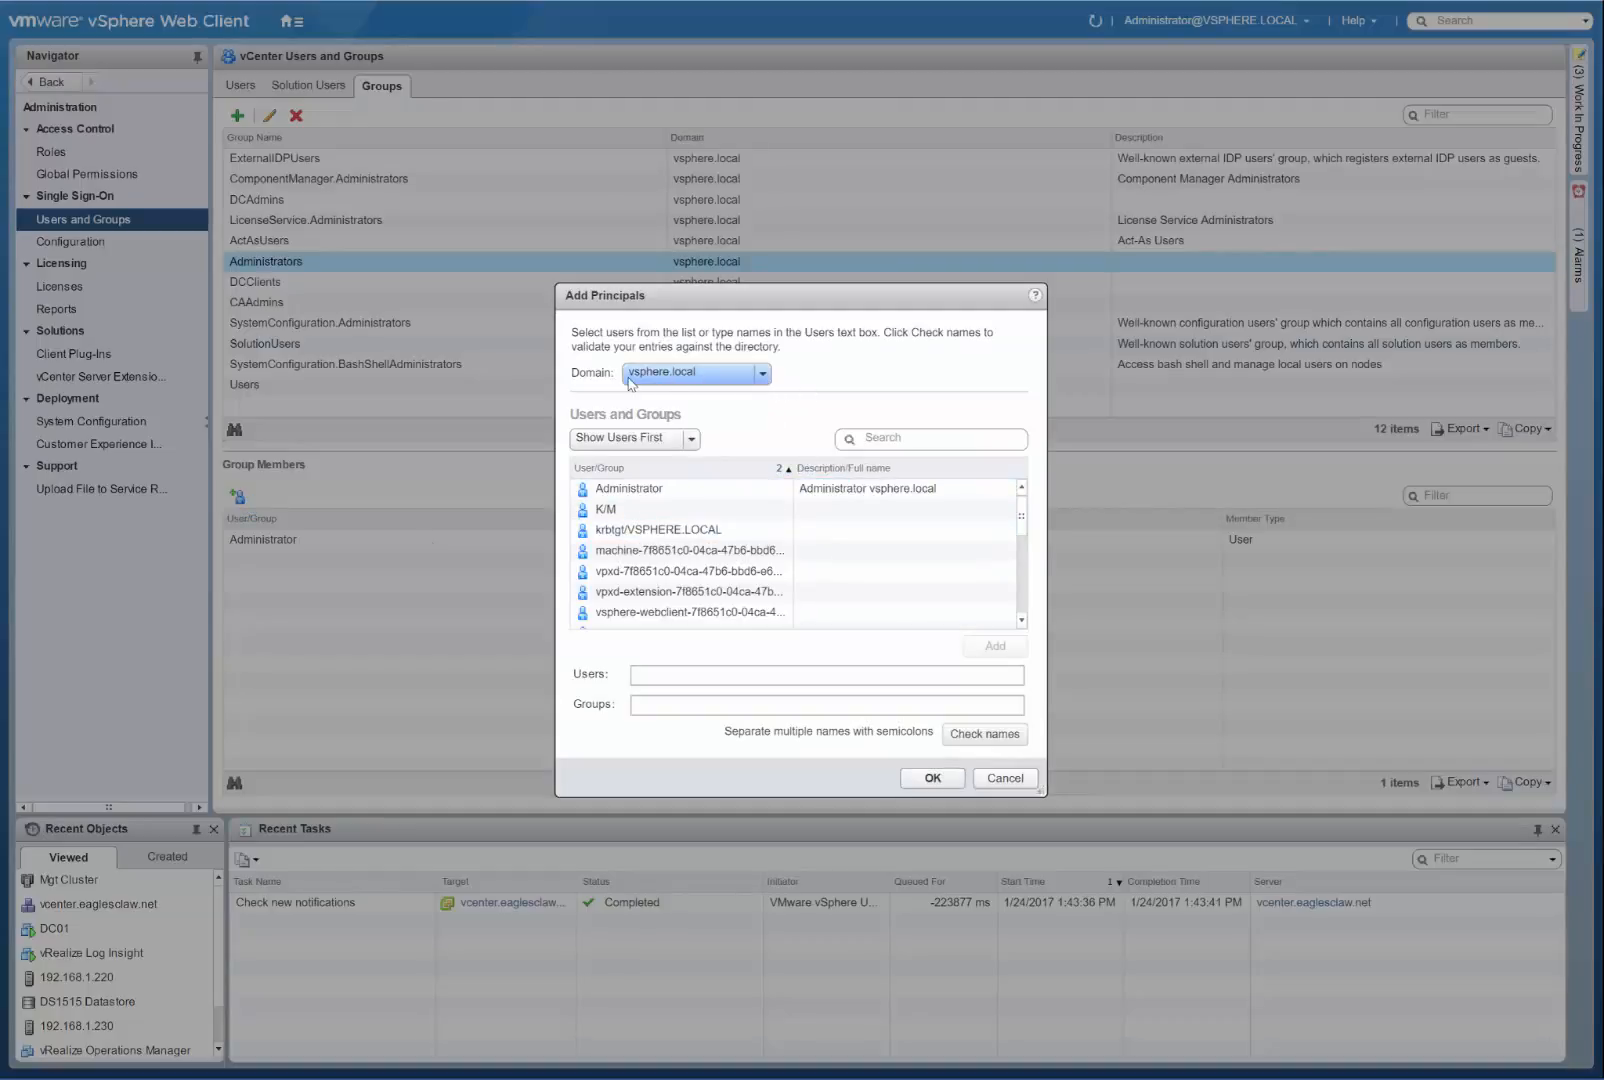
left_click(765, 375)
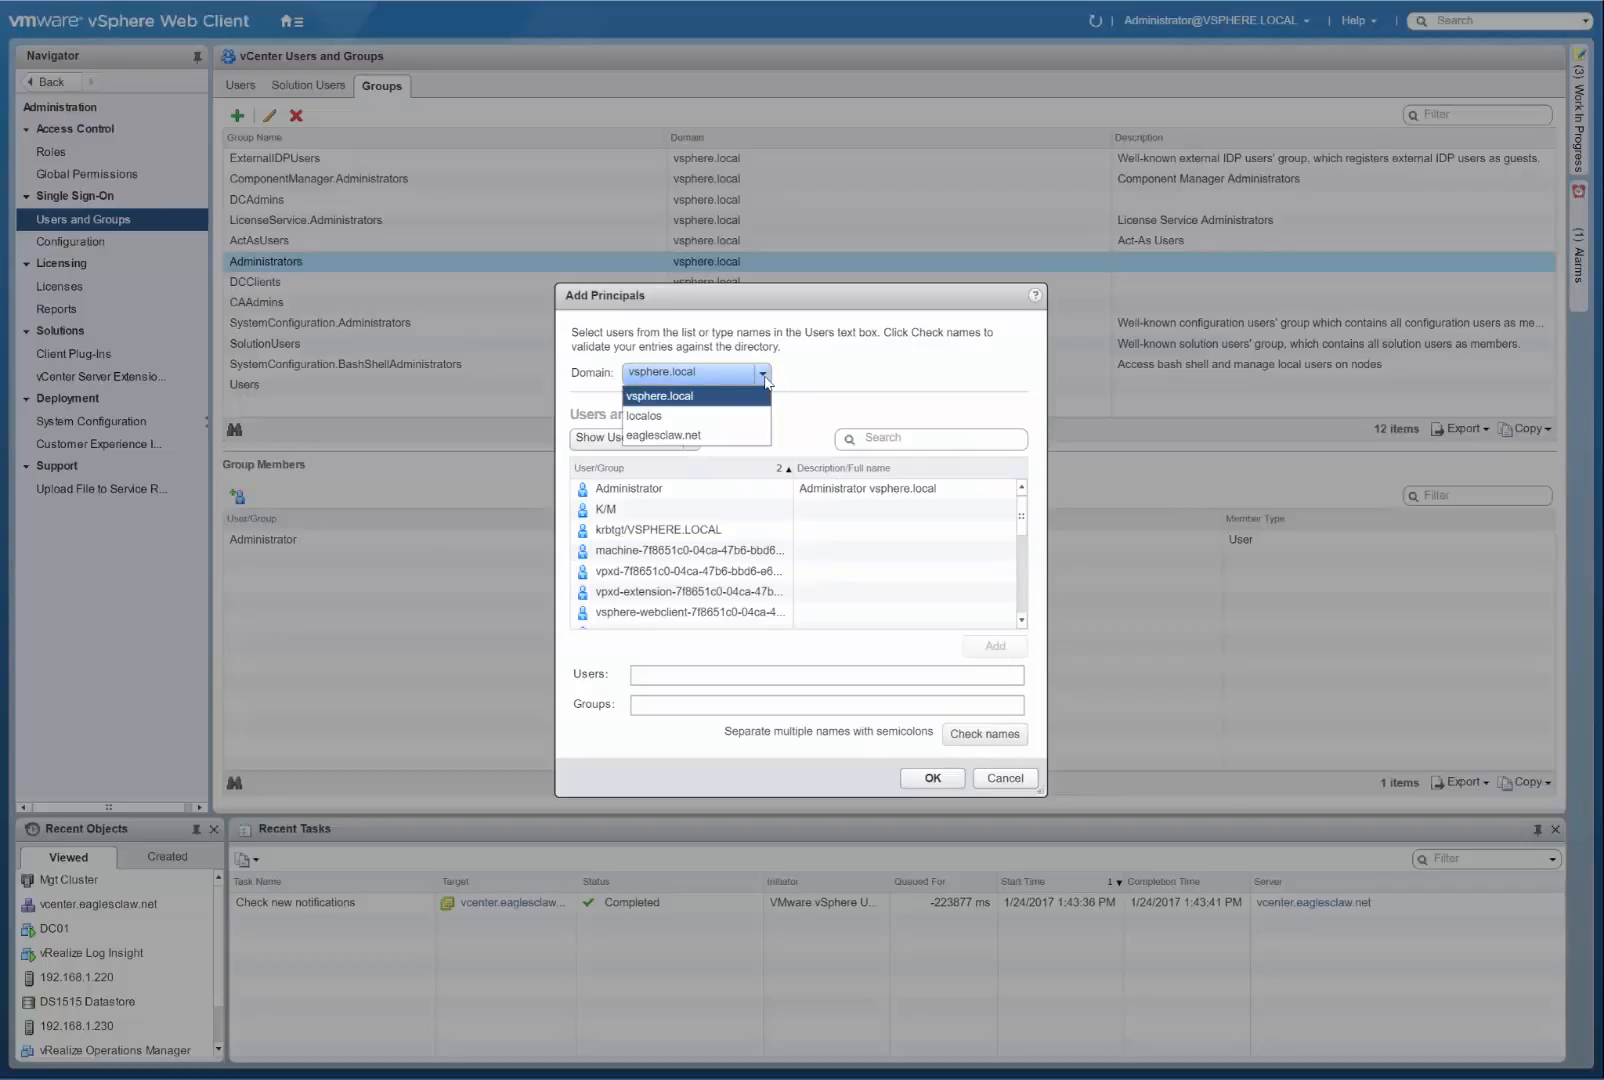
left_click(702, 435)
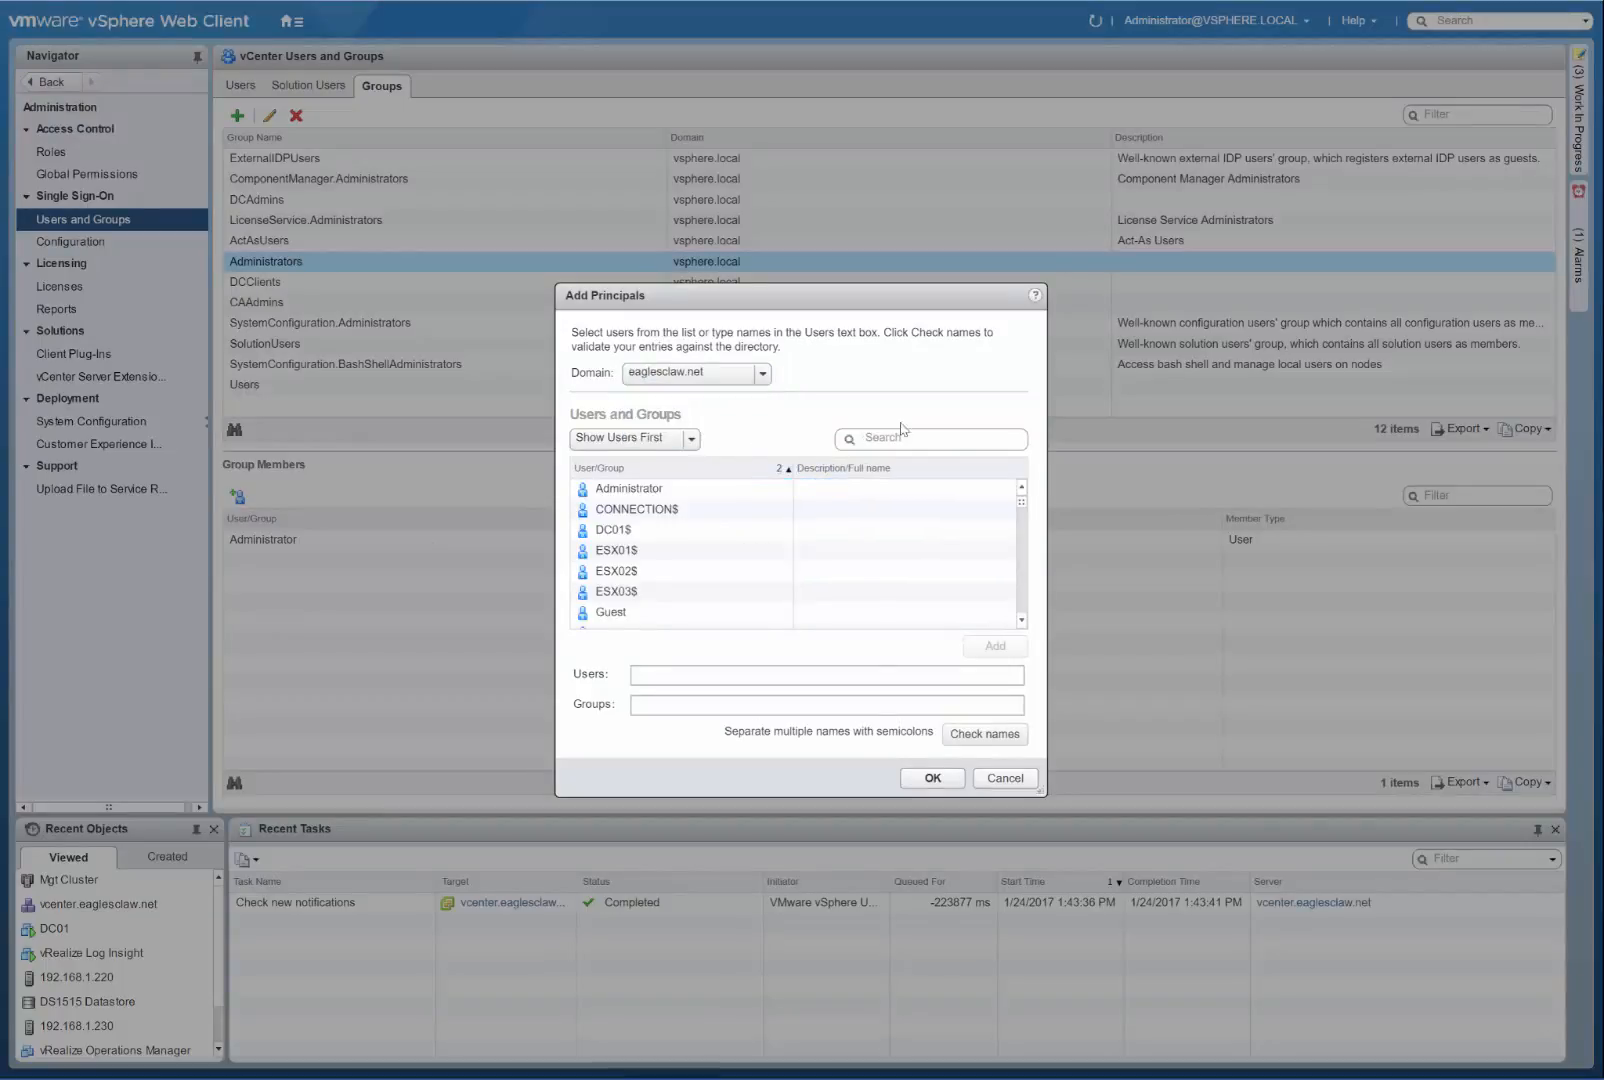
Show groups first, search for "domain", and add the Domain Admins group to the Administrators group.
left_click(689, 439)
left_click(654, 484)
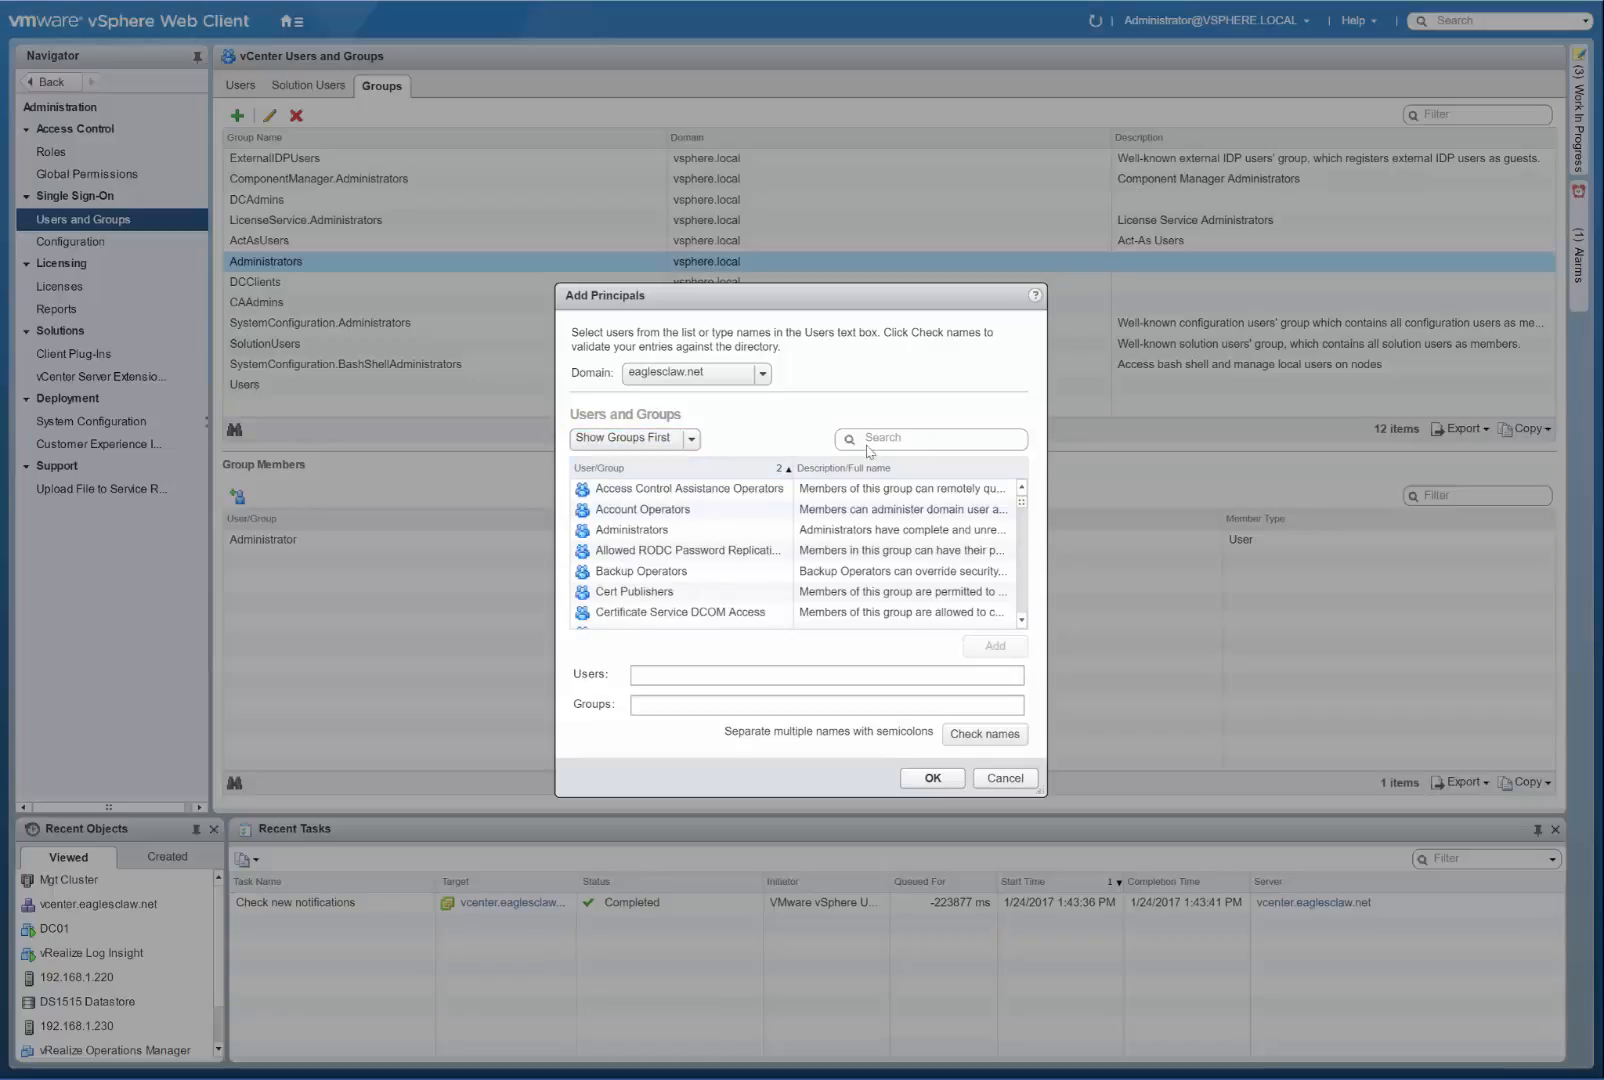
type("domain")
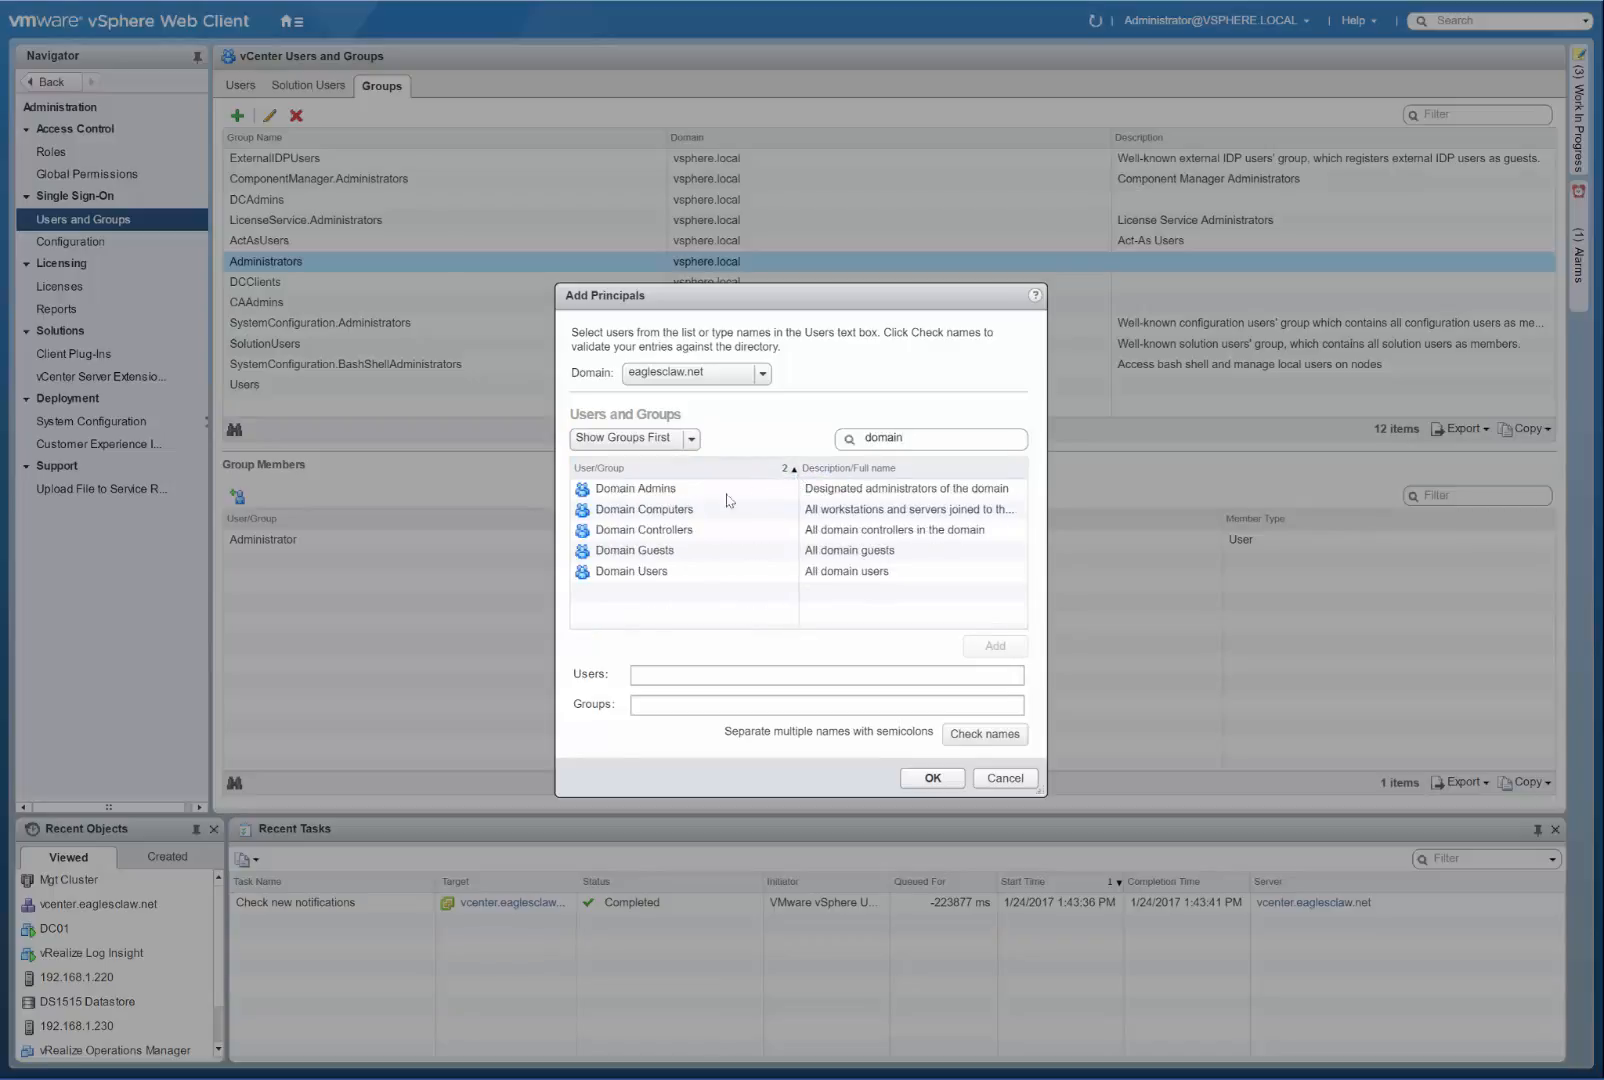
double_click(659, 498)
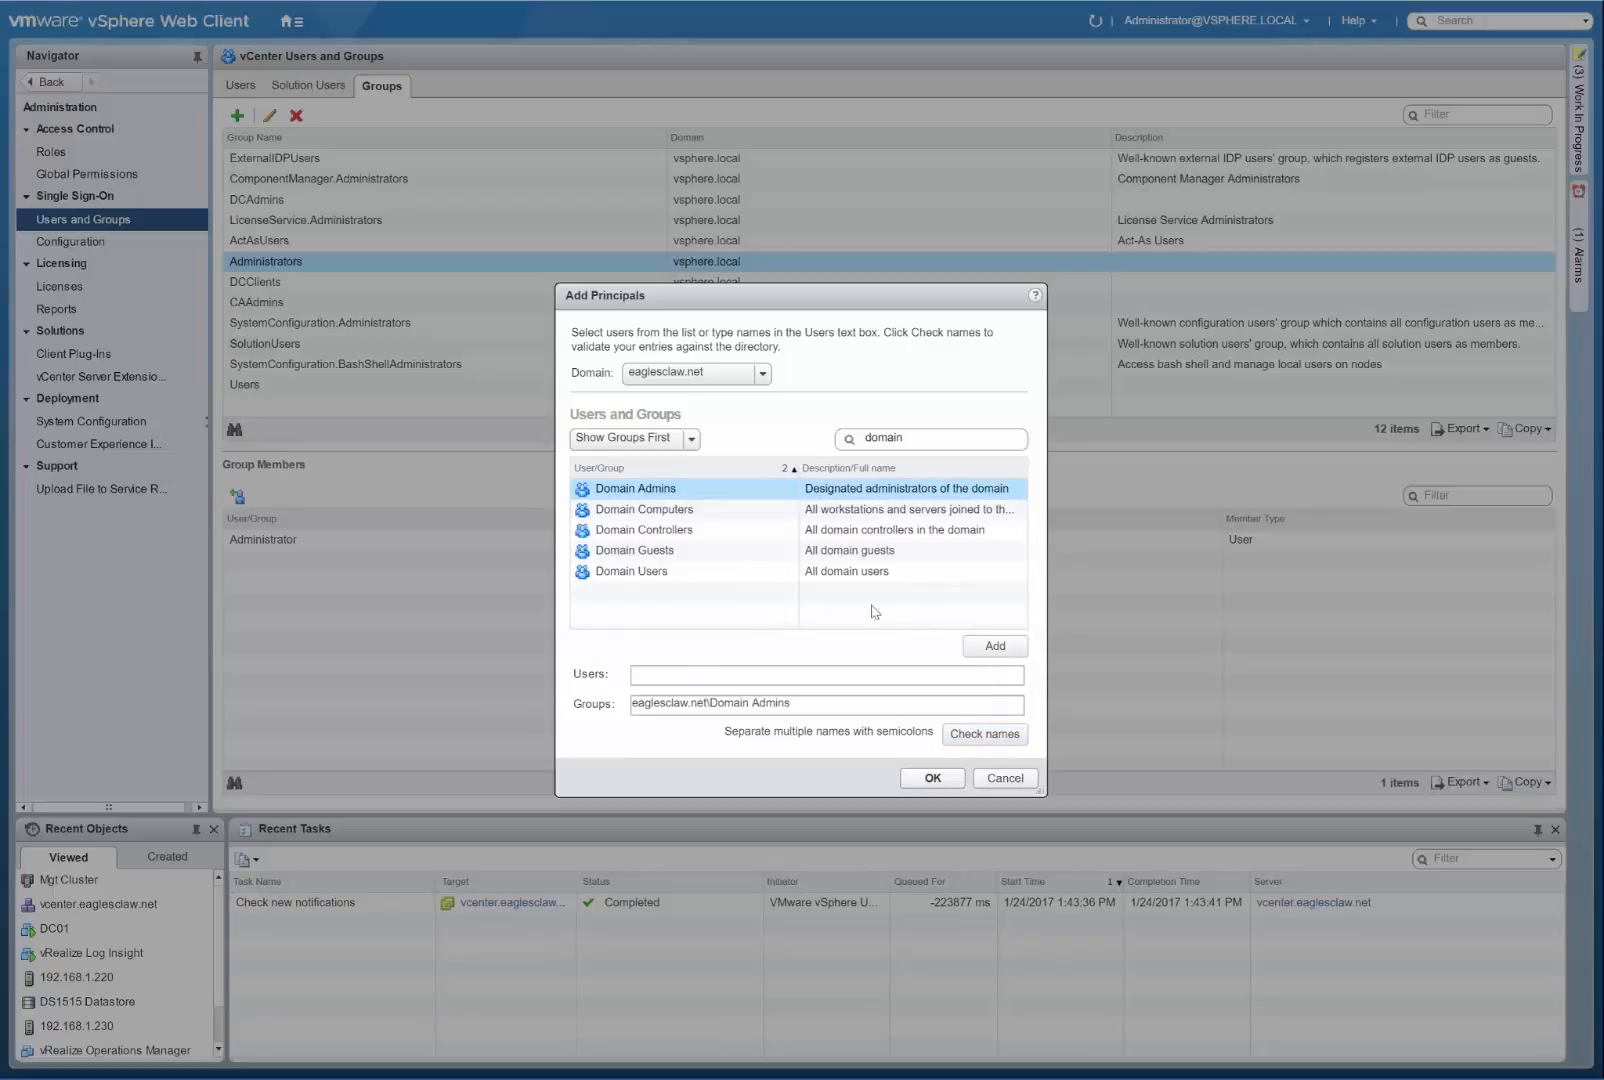
left_click(932, 778)
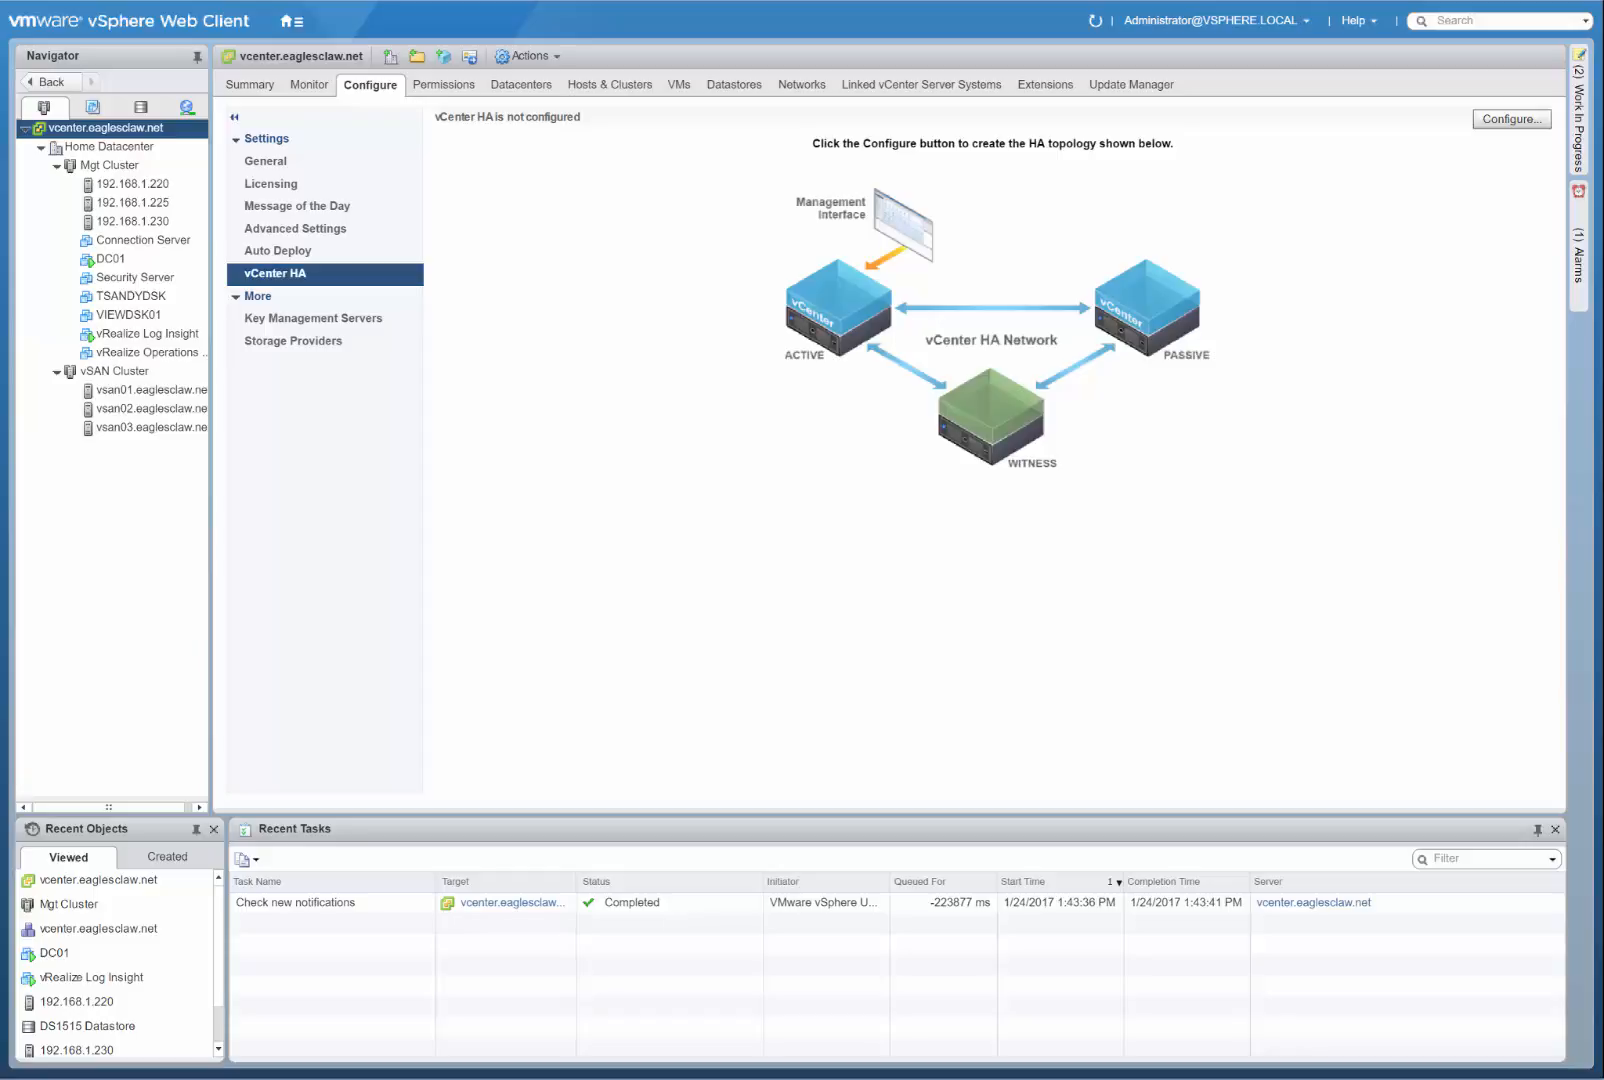
Open the Update Manager view of the vcenter.eaglesclaw.net server.
left_click(1107, 88)
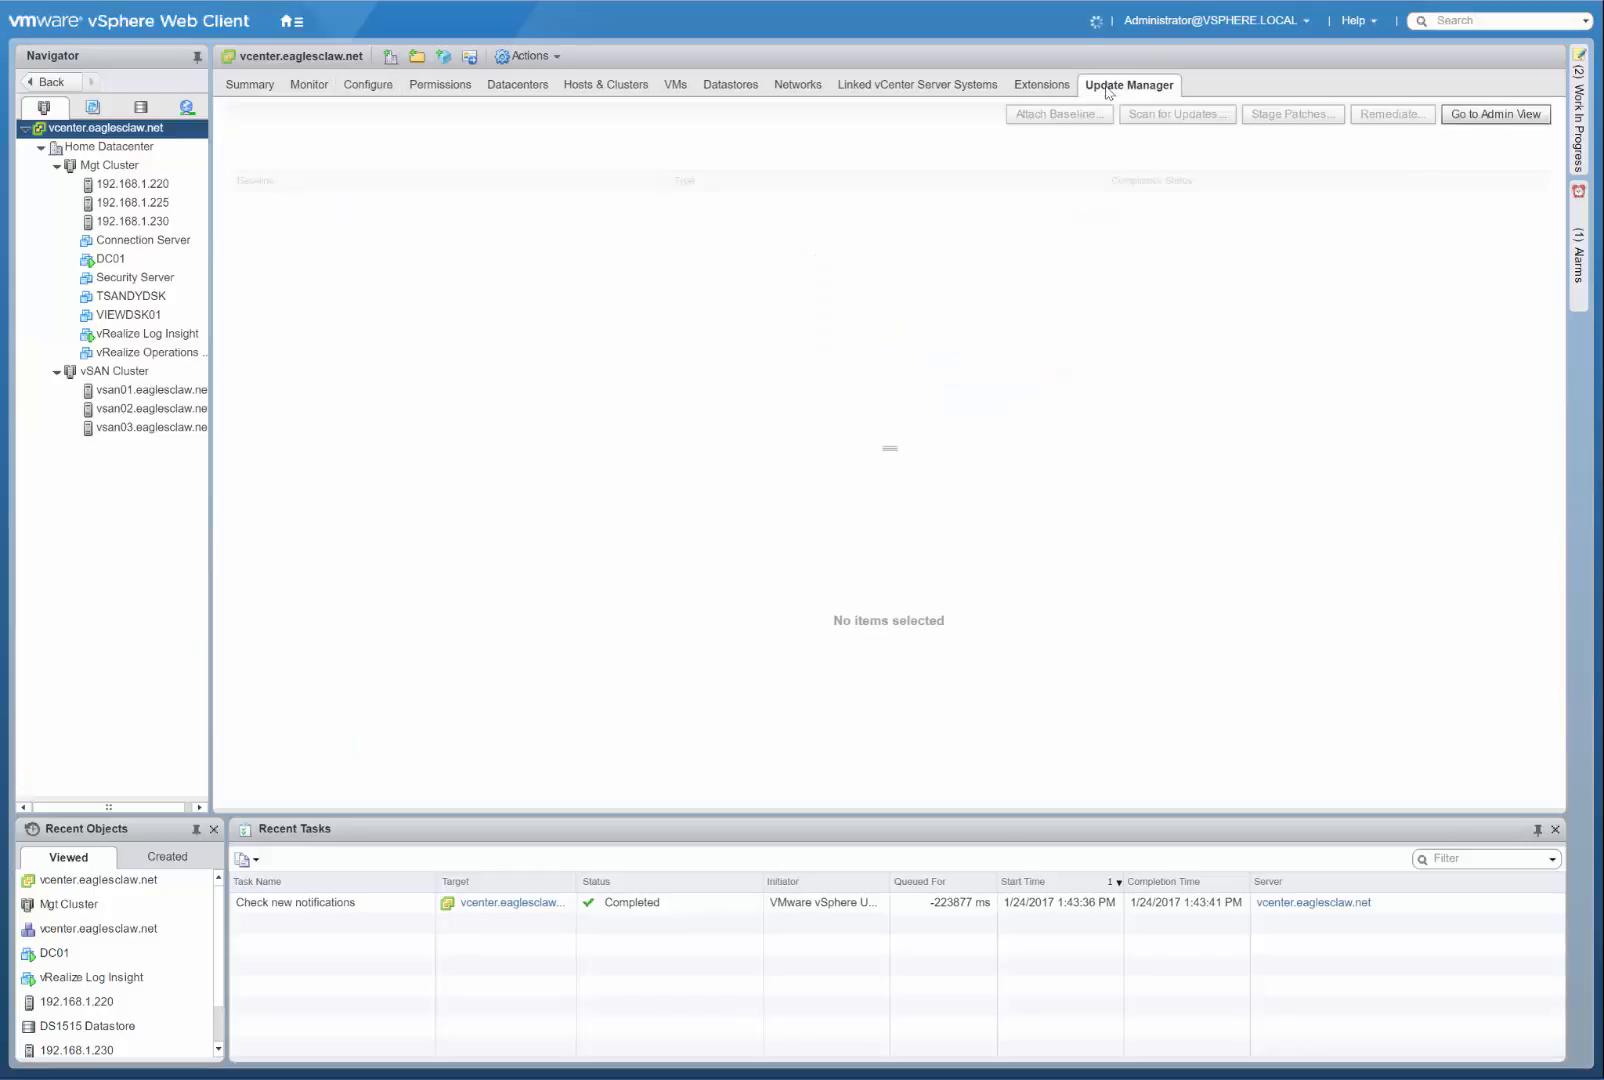